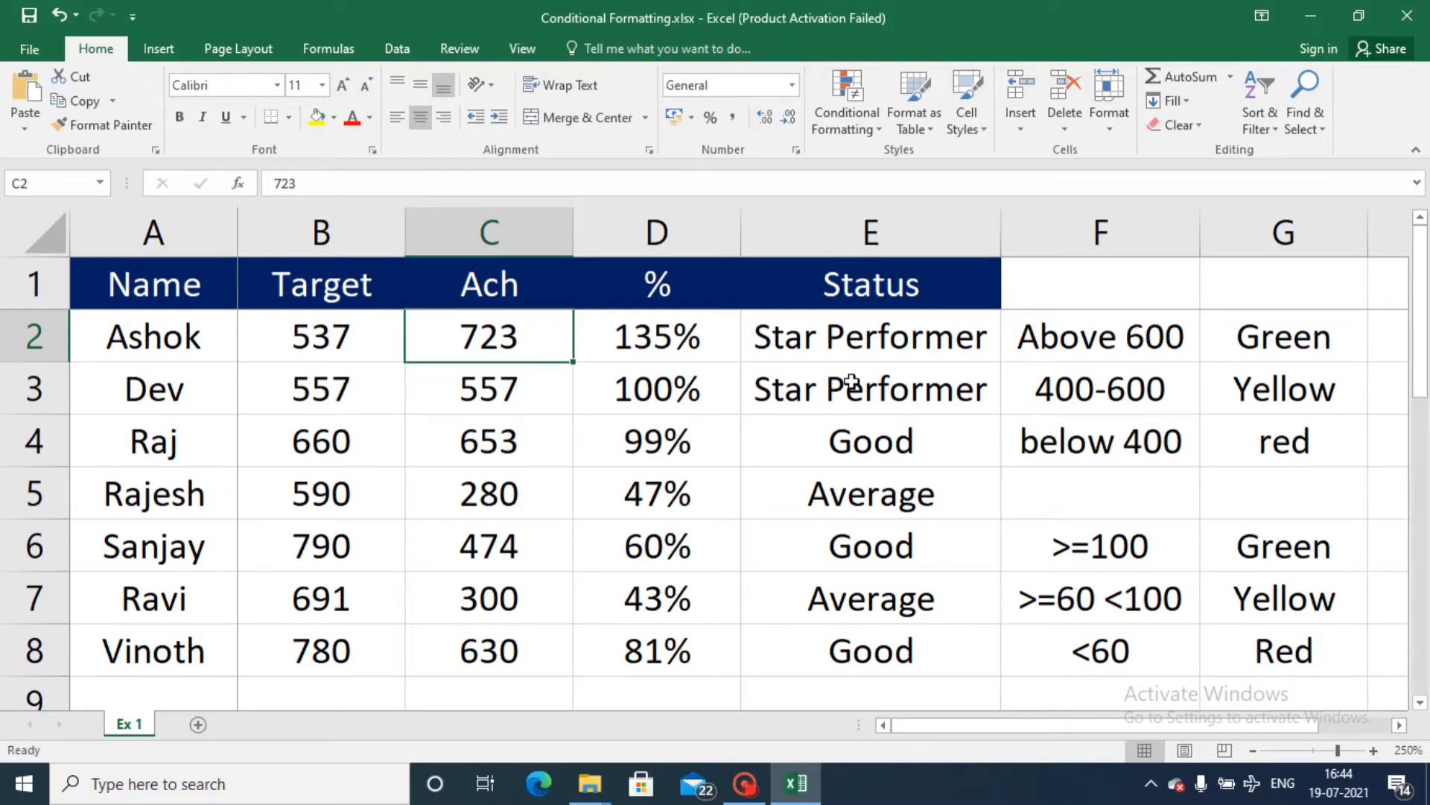
Step: Review the colour criteria for the achievement values listed in F2:G4
click(453, 234)
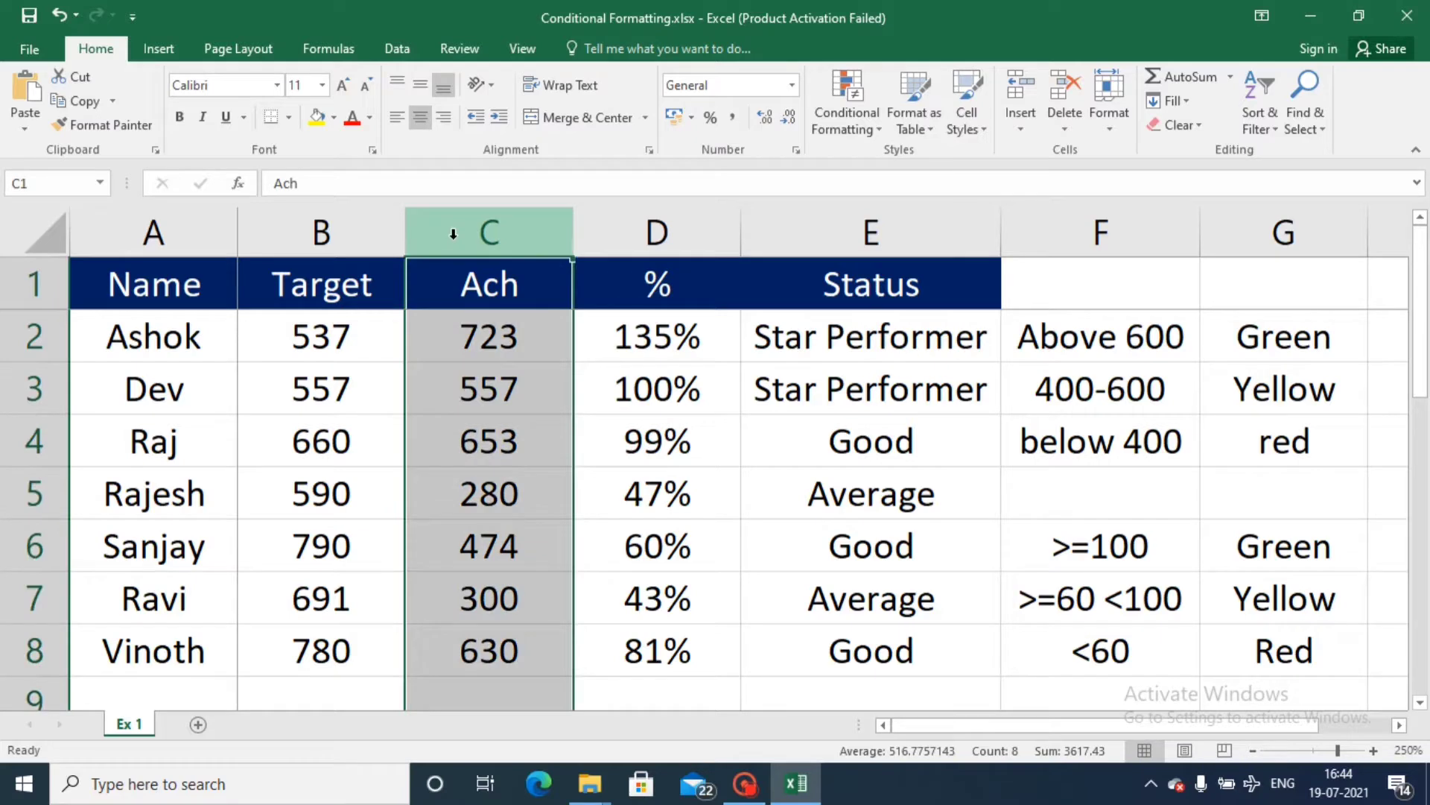
click(1133, 339)
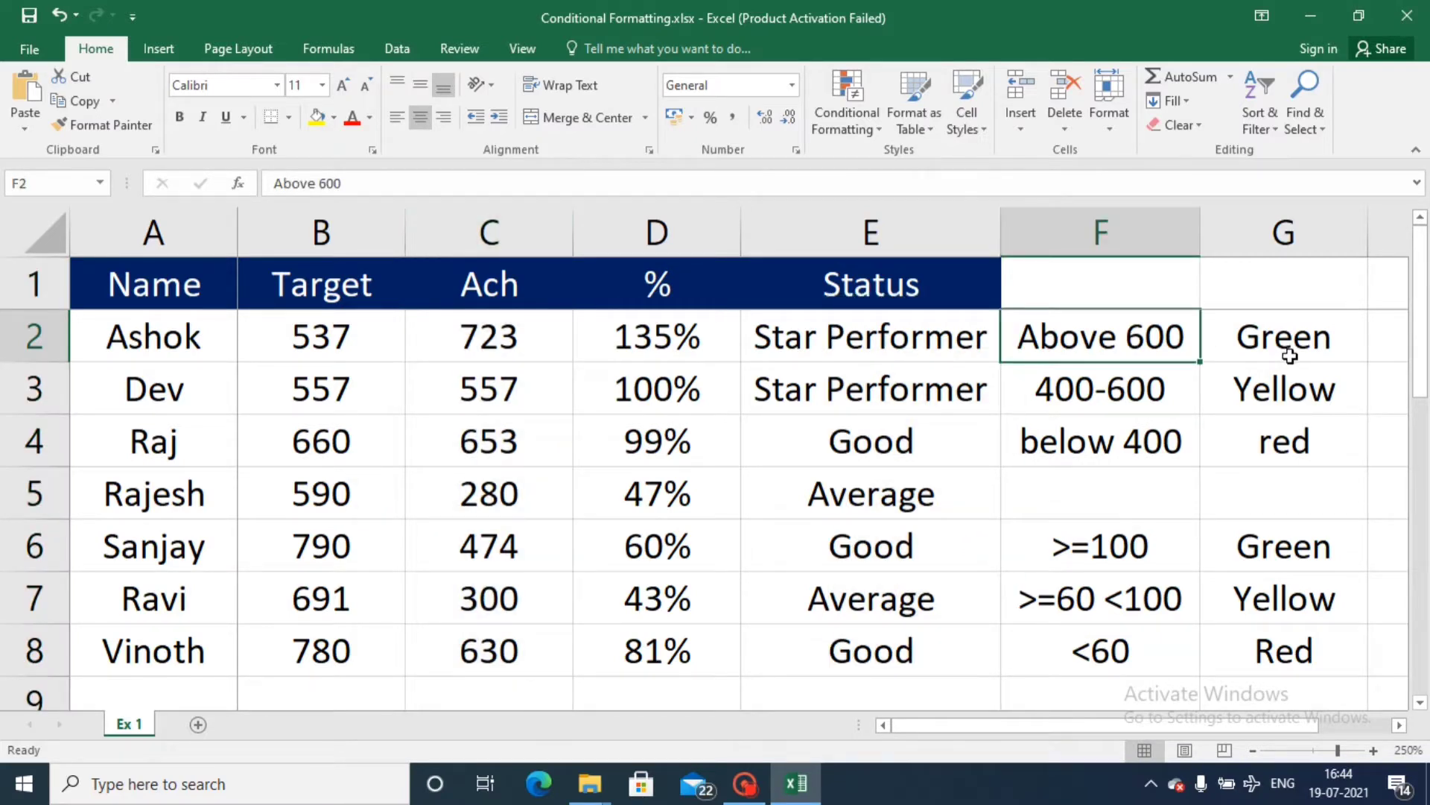
click(1177, 380)
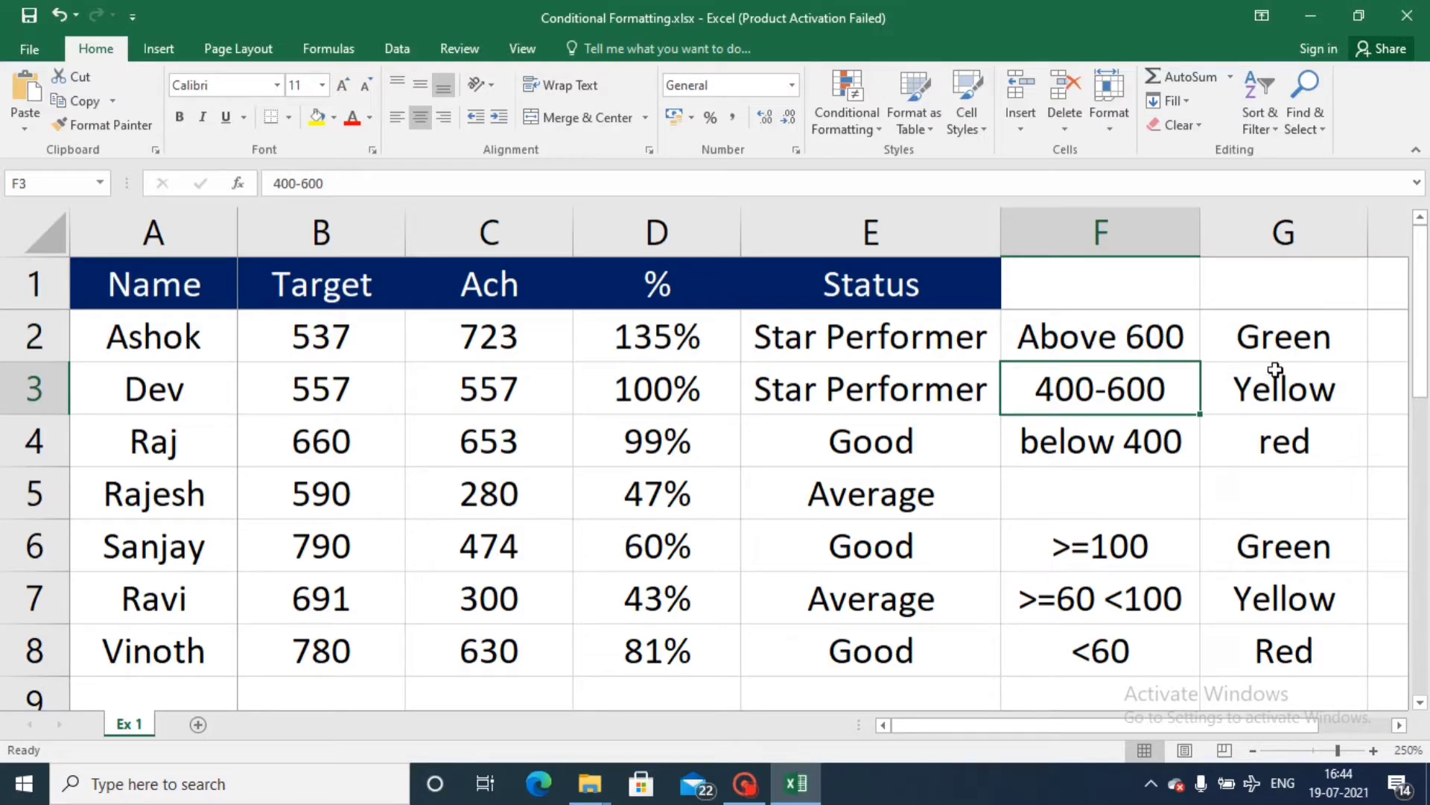
click(1112, 454)
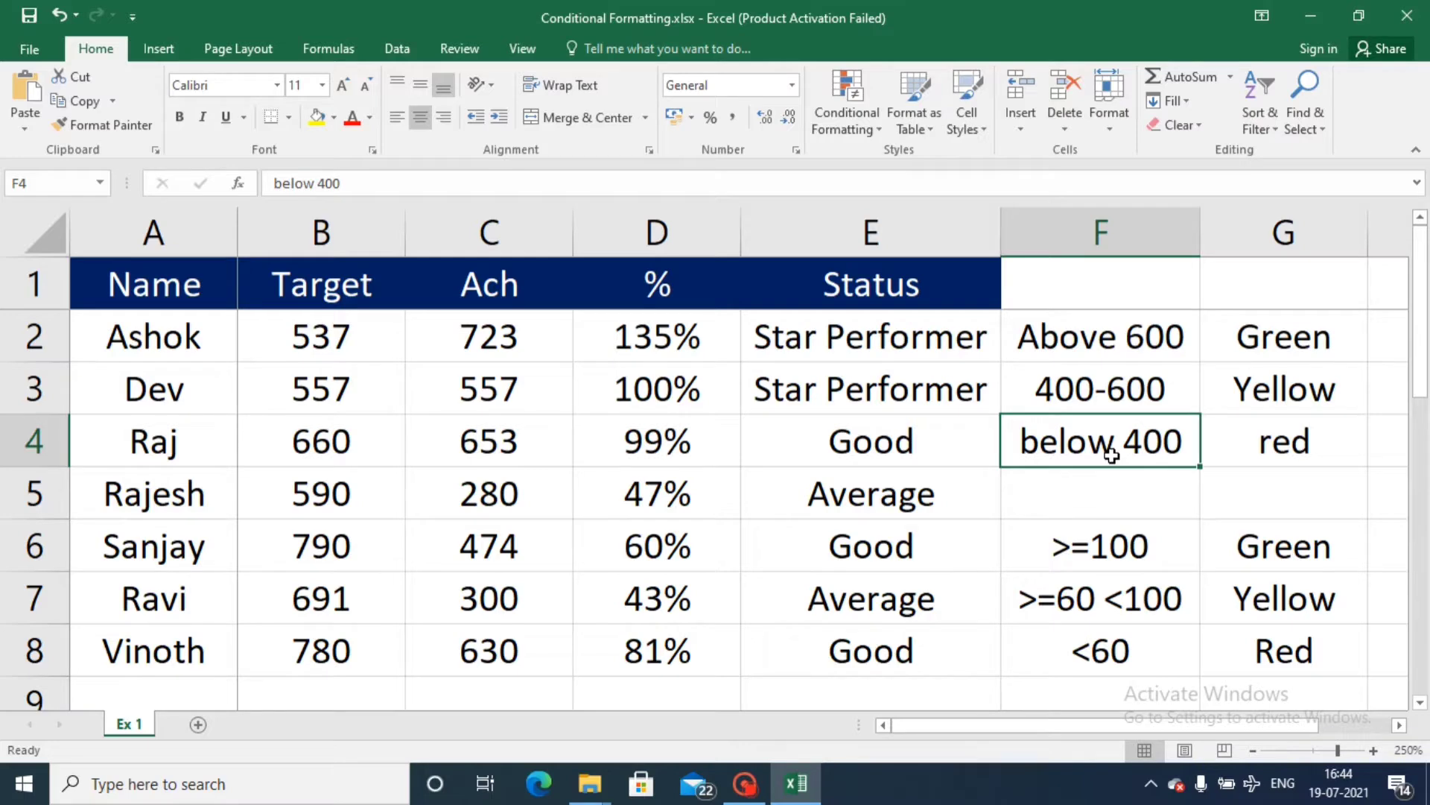
Step: Set up a Greater Than highlight rule on C2:C8 with threshold 600 and Green Fill with Dark Green Text
click(516, 332)
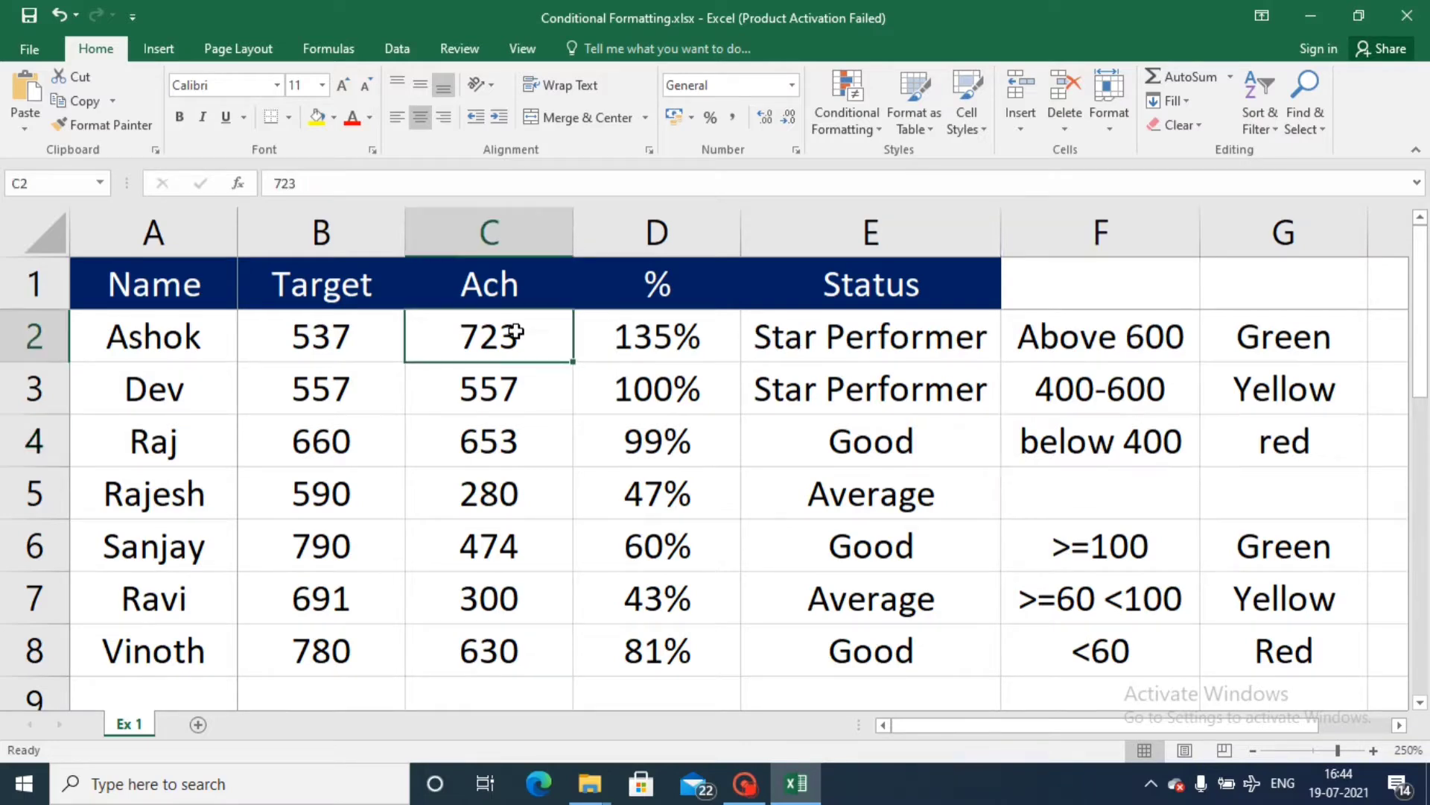
key(shift+Down)
key(shift+Down)
key(shift+Down)
key(shift+Down)
key(shift+Down)
key(shift+Down)
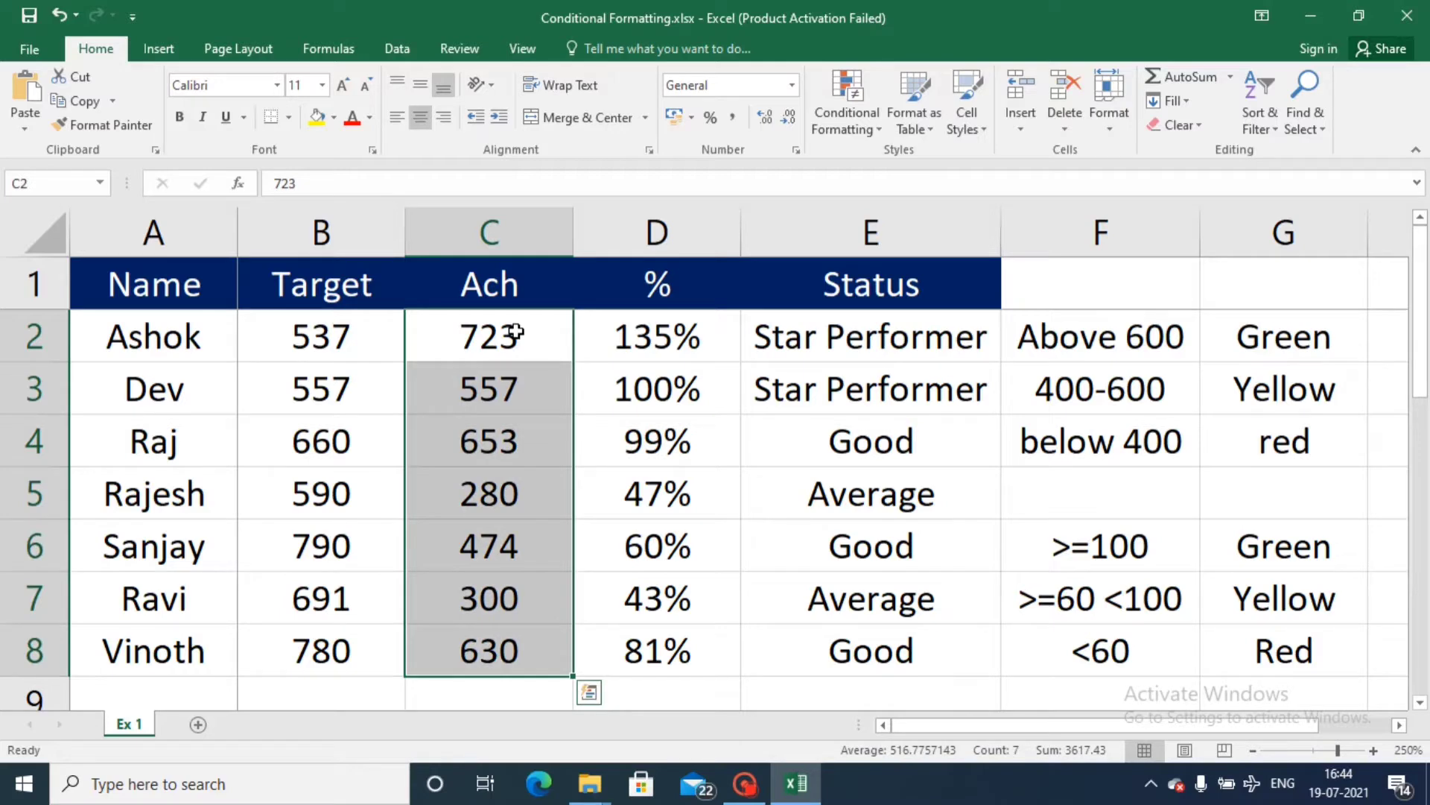
click(838, 133)
mouse_move(840, 148)
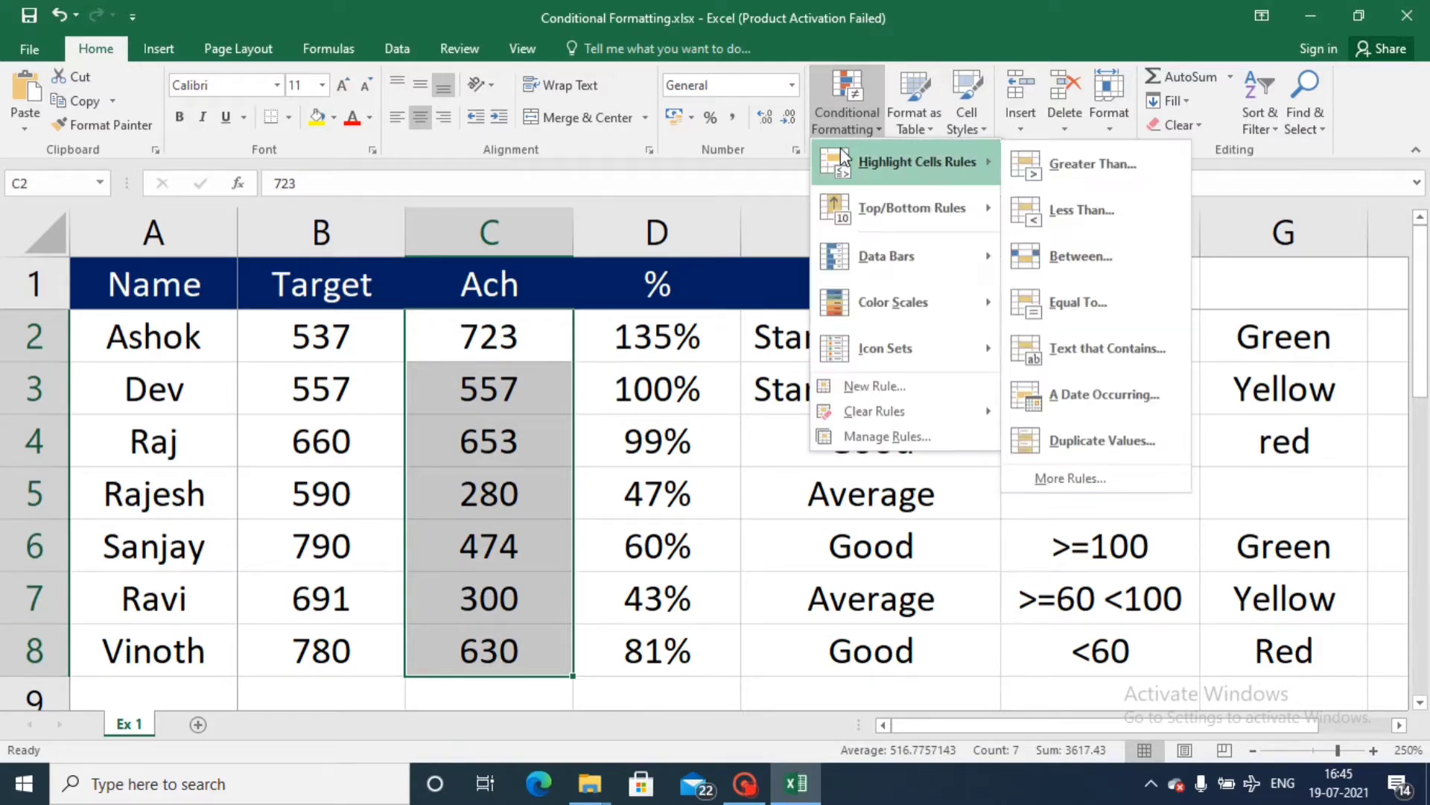
click(1064, 159)
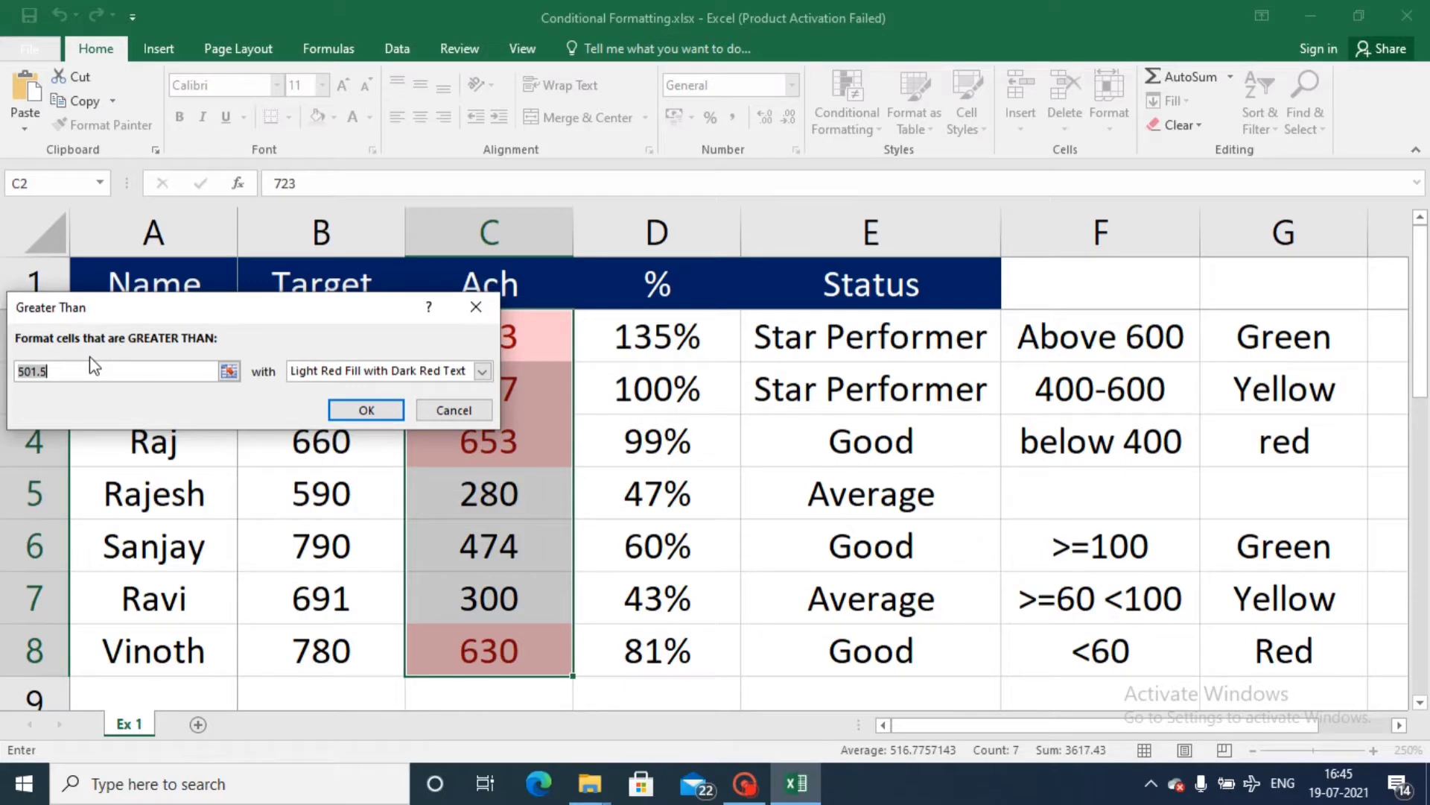
text(600)
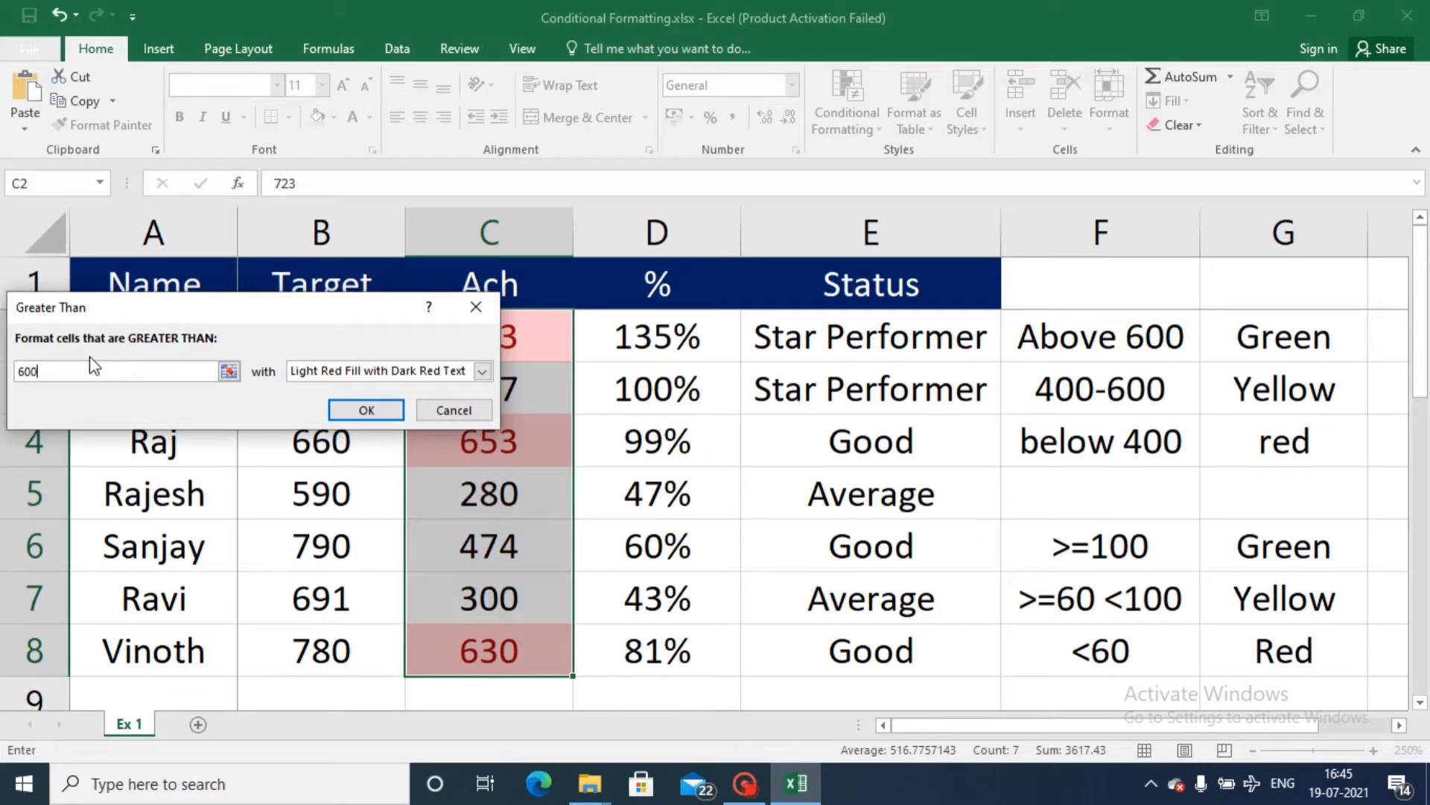
click(483, 372)
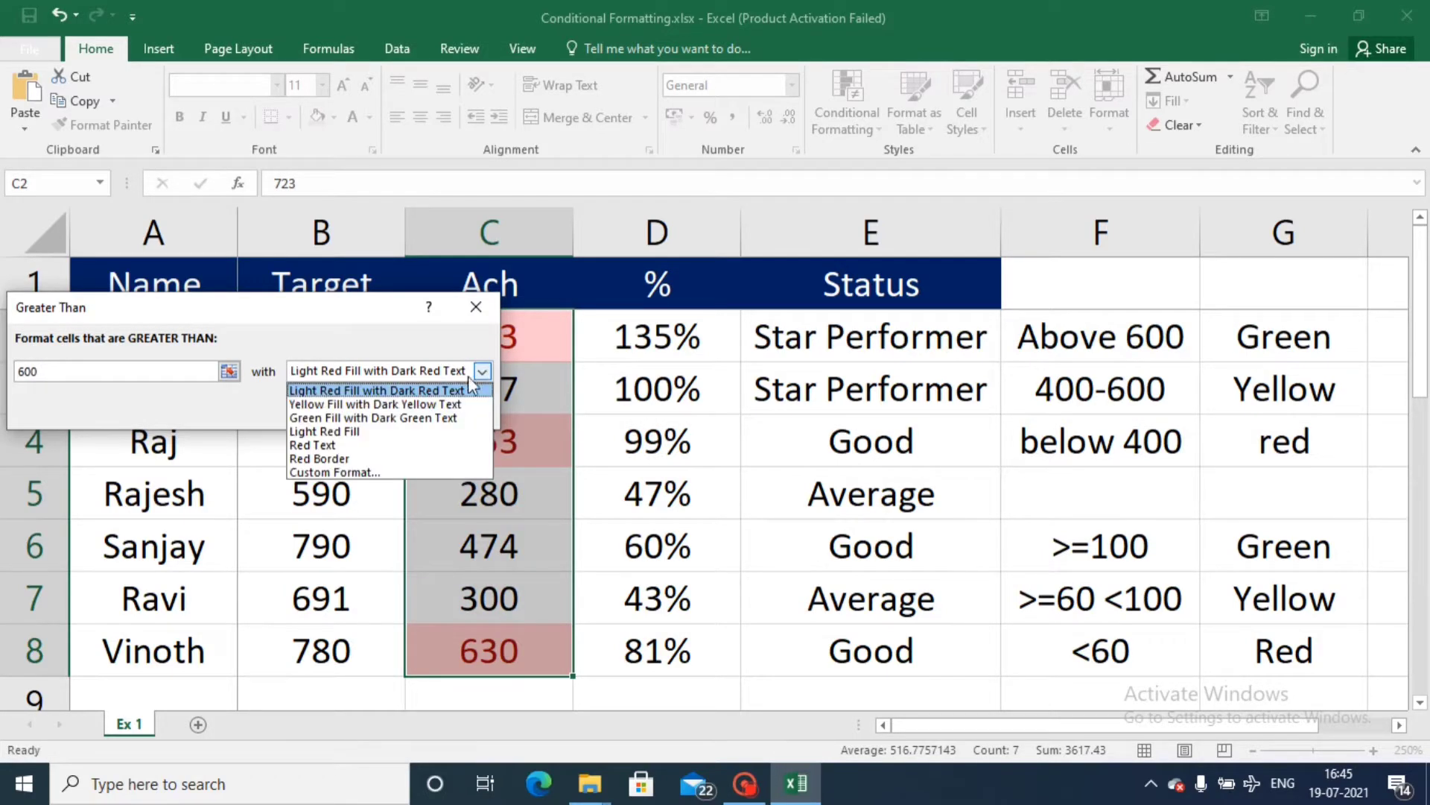
click(398, 418)
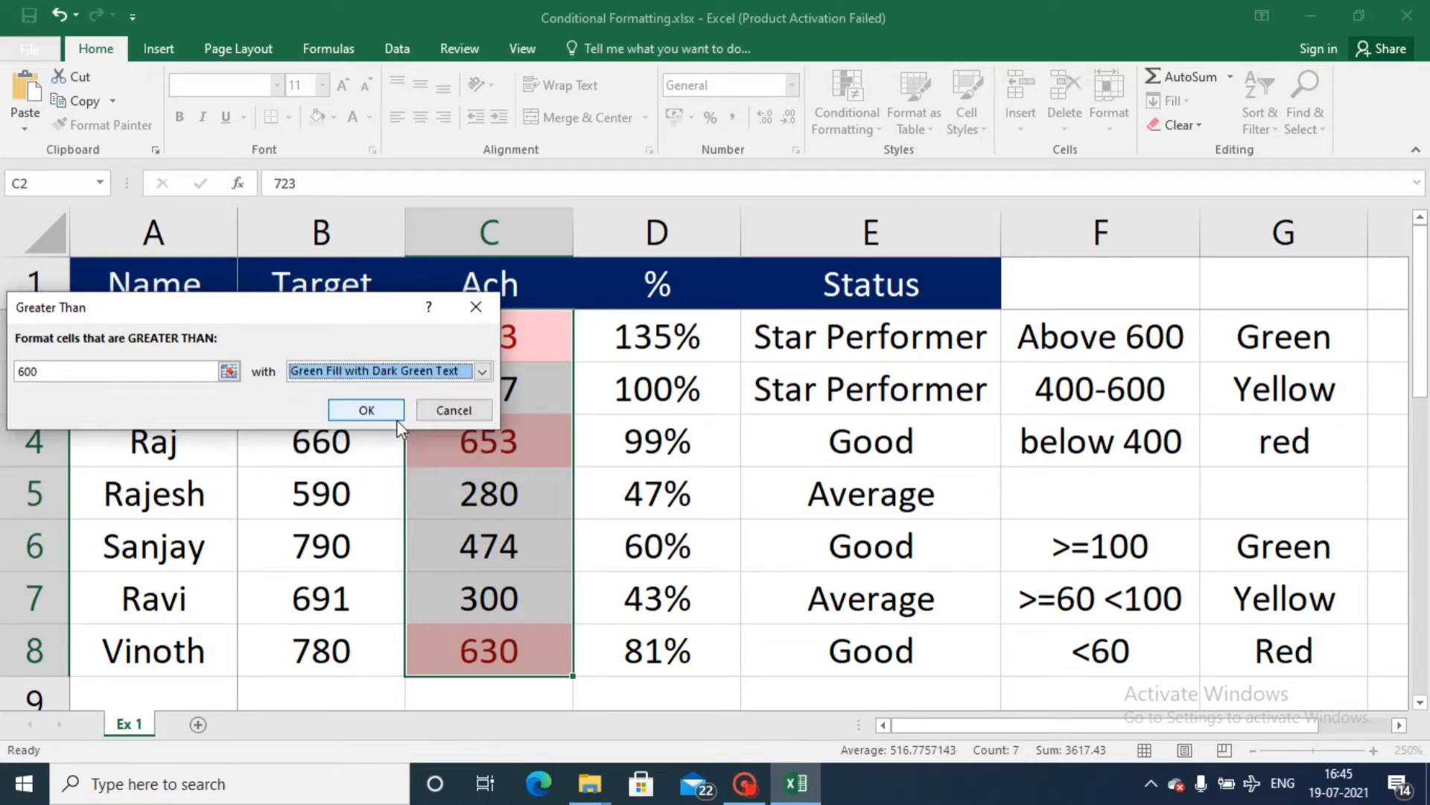
Step: Switch the Greater Than rule to a custom format with a dark green background fill
click(484, 372)
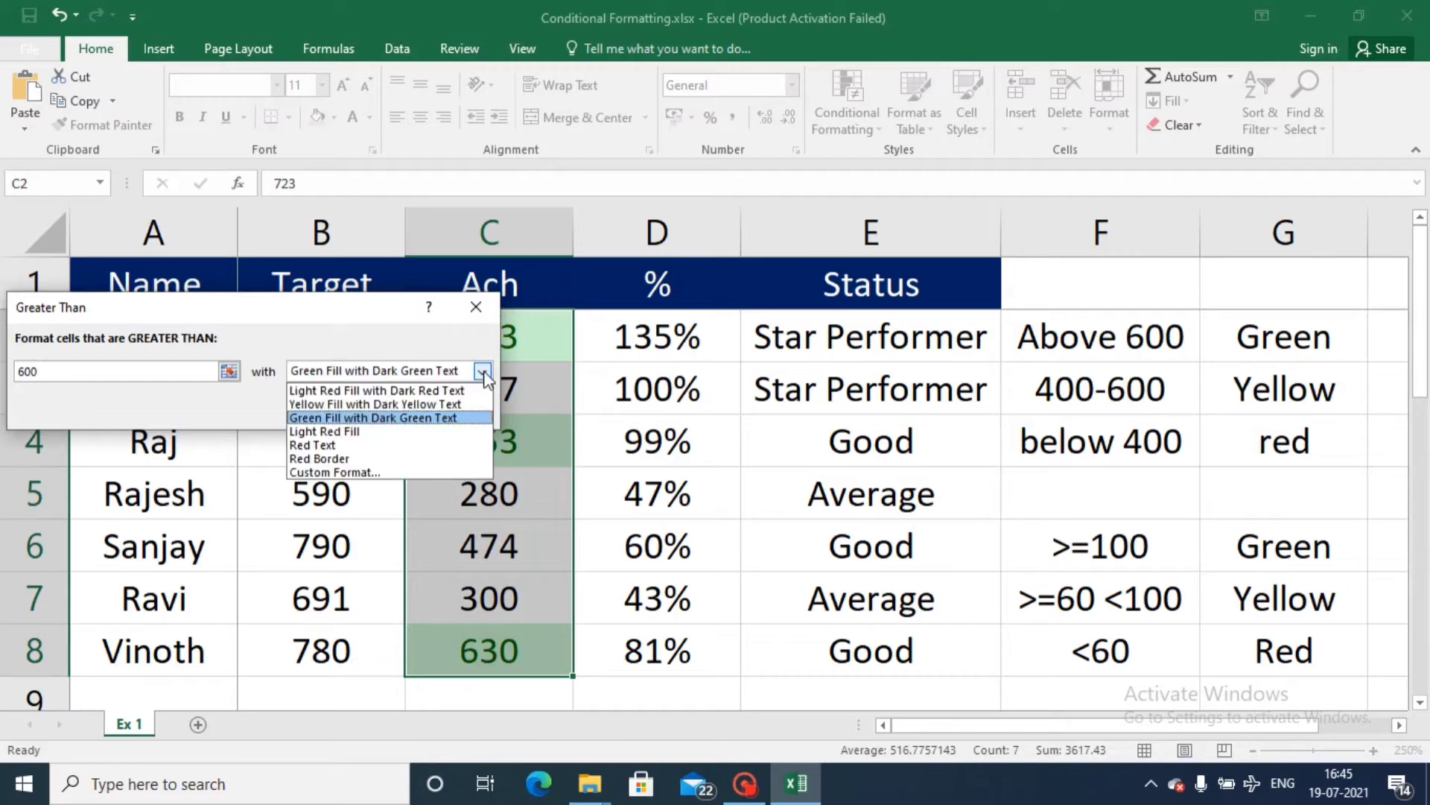
click(347, 473)
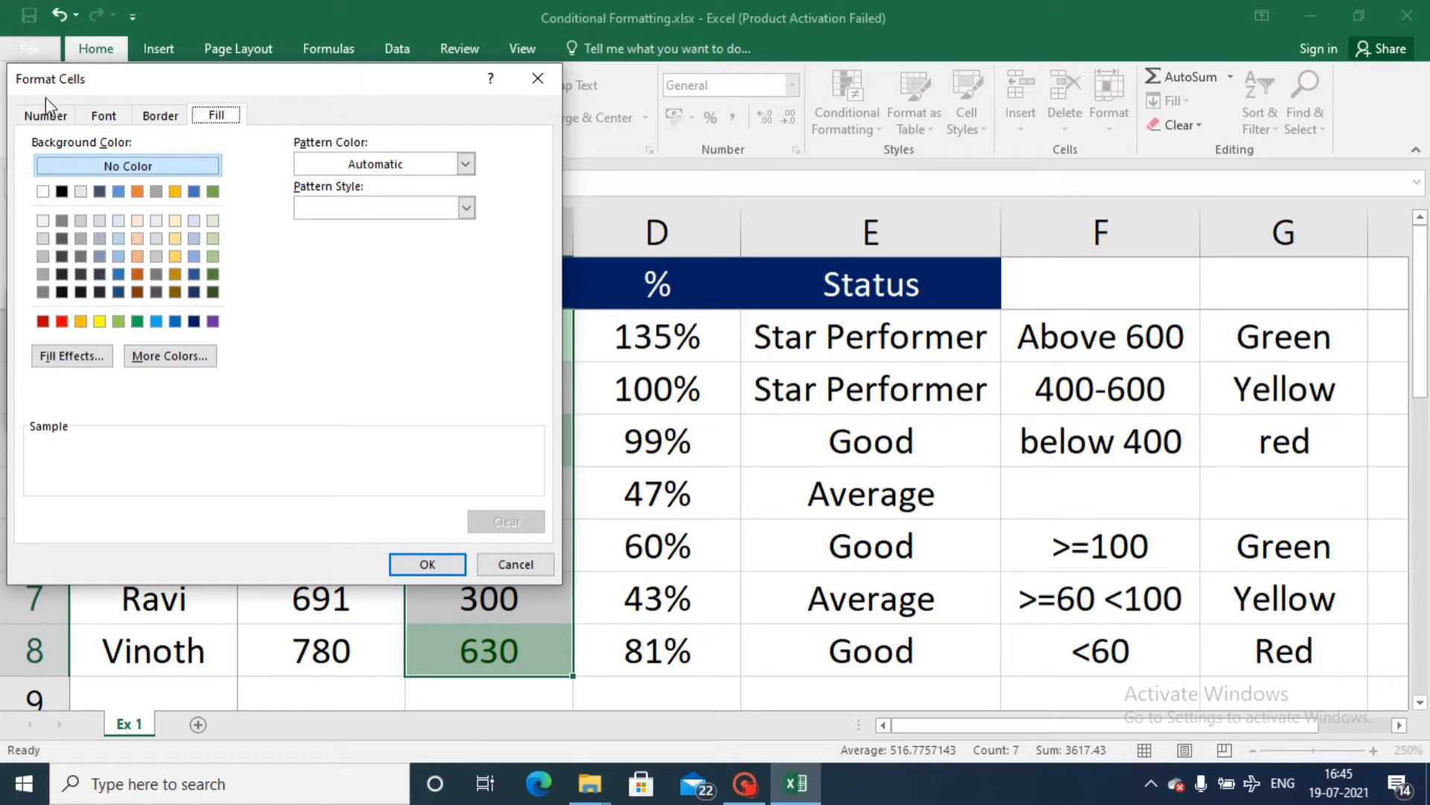
click(46, 116)
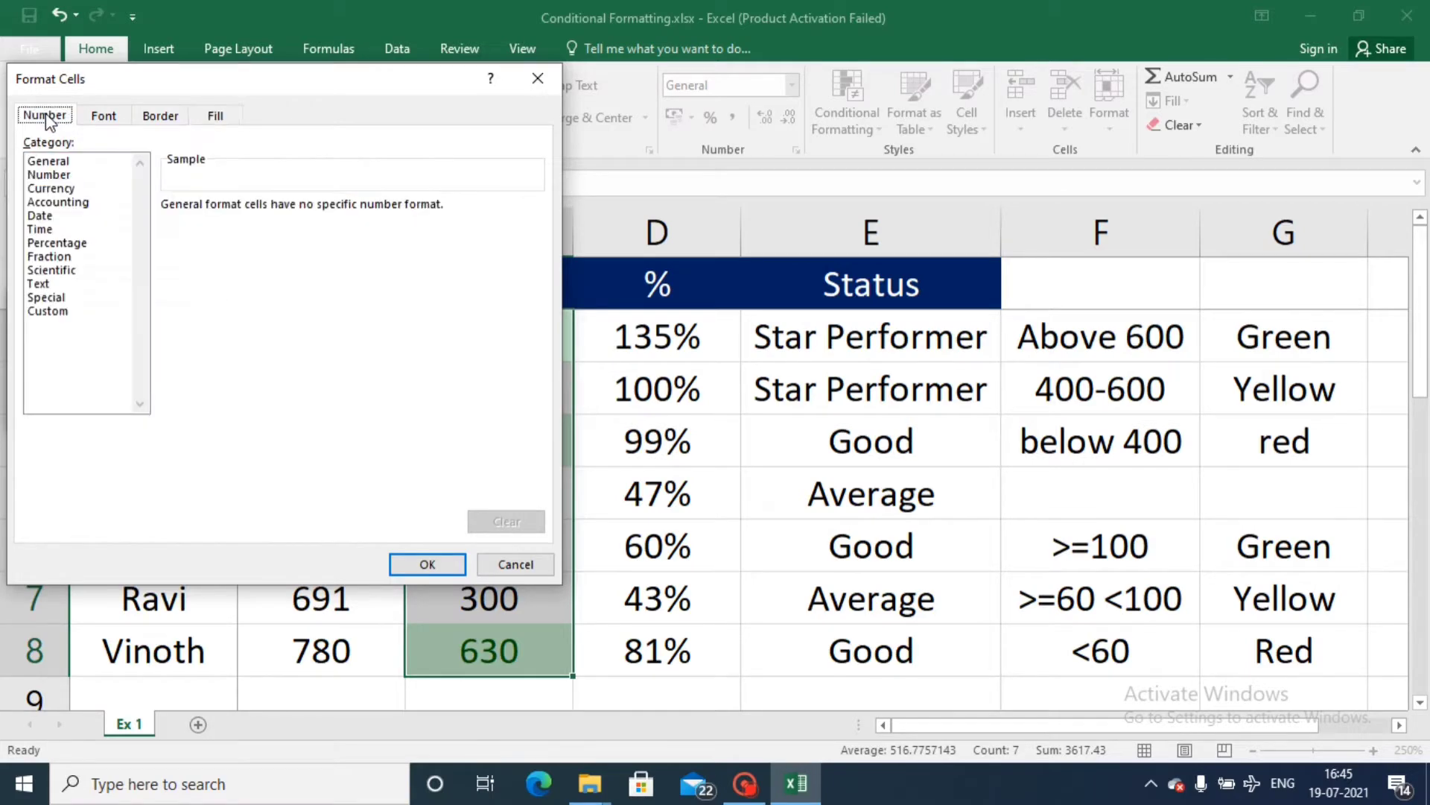
click(91, 118)
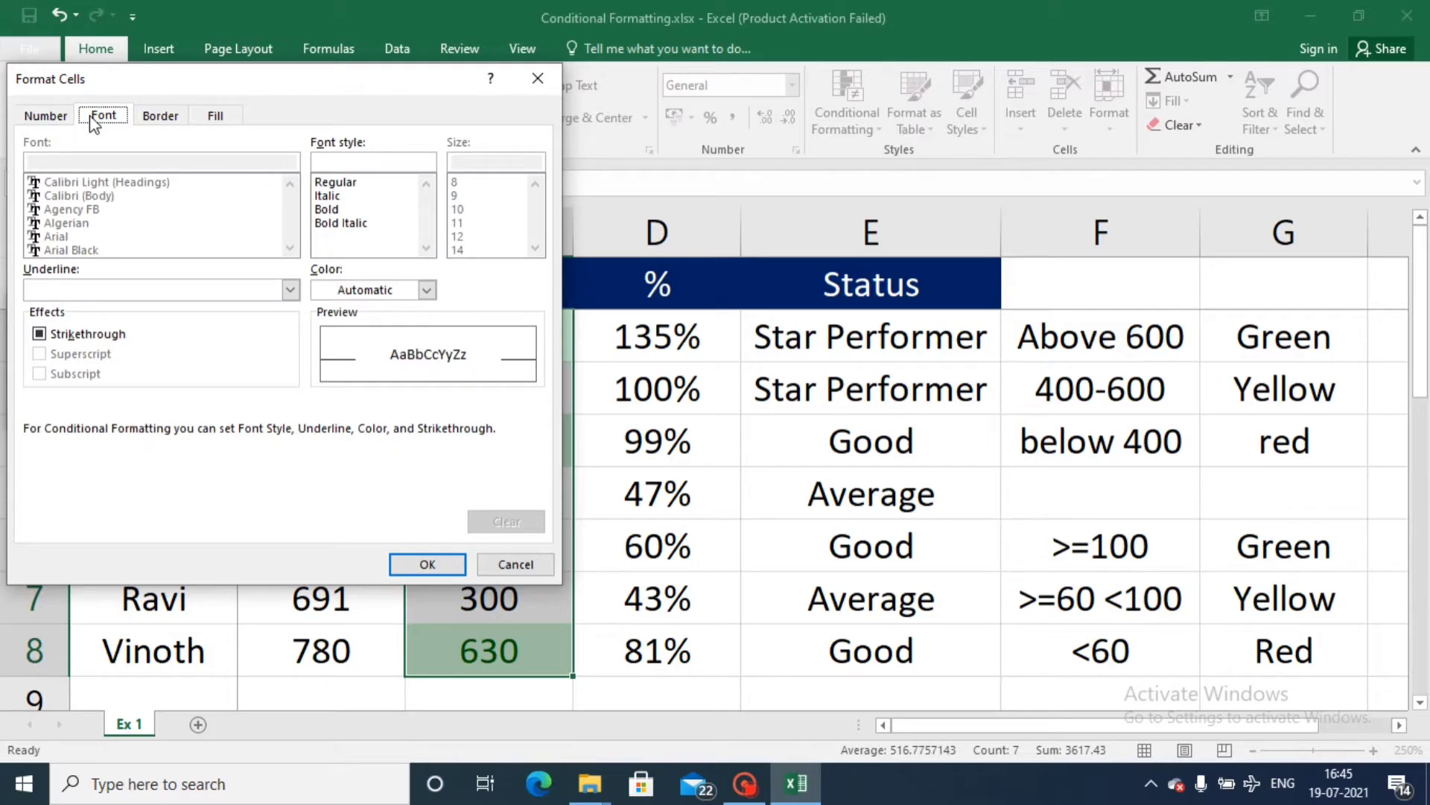
click(160, 116)
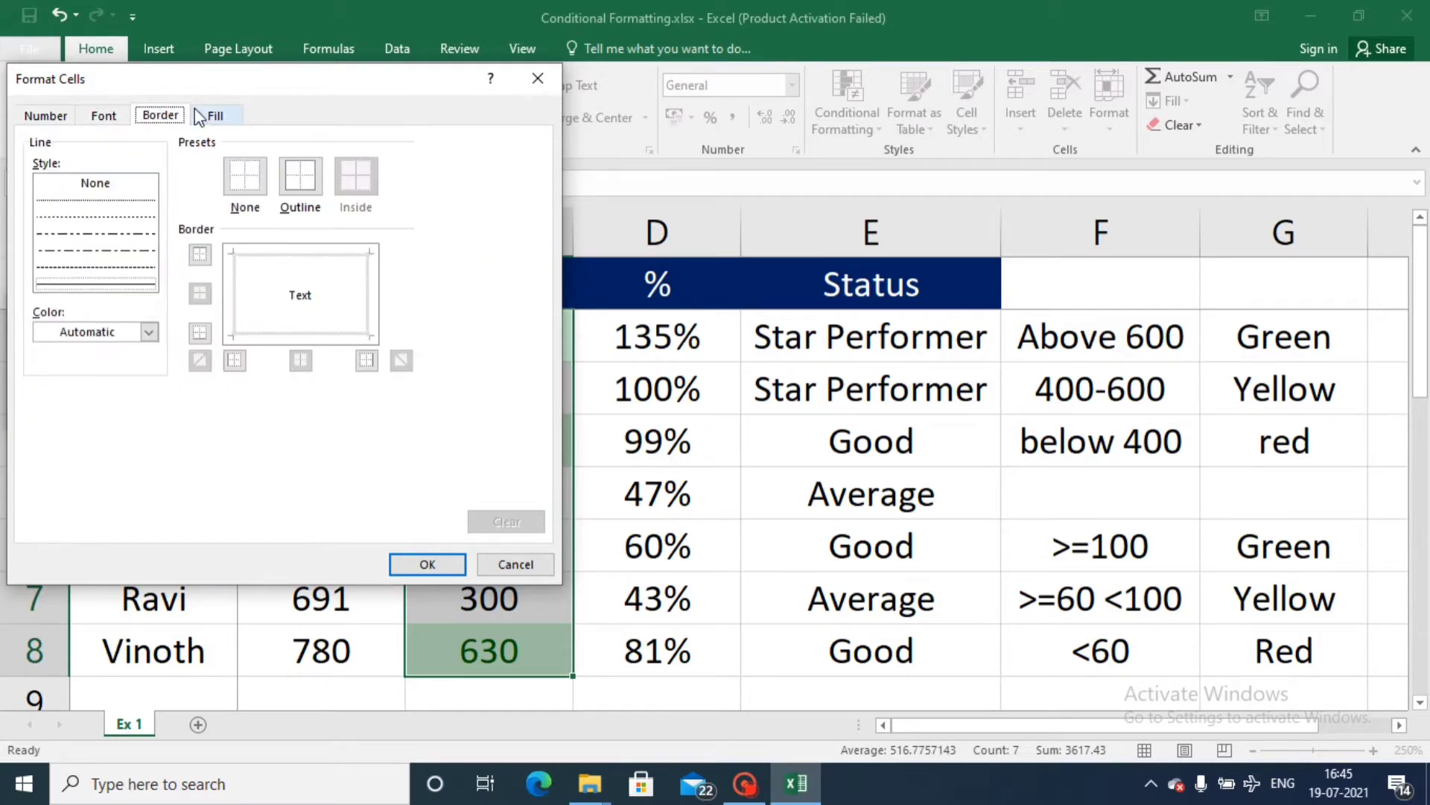
click(213, 116)
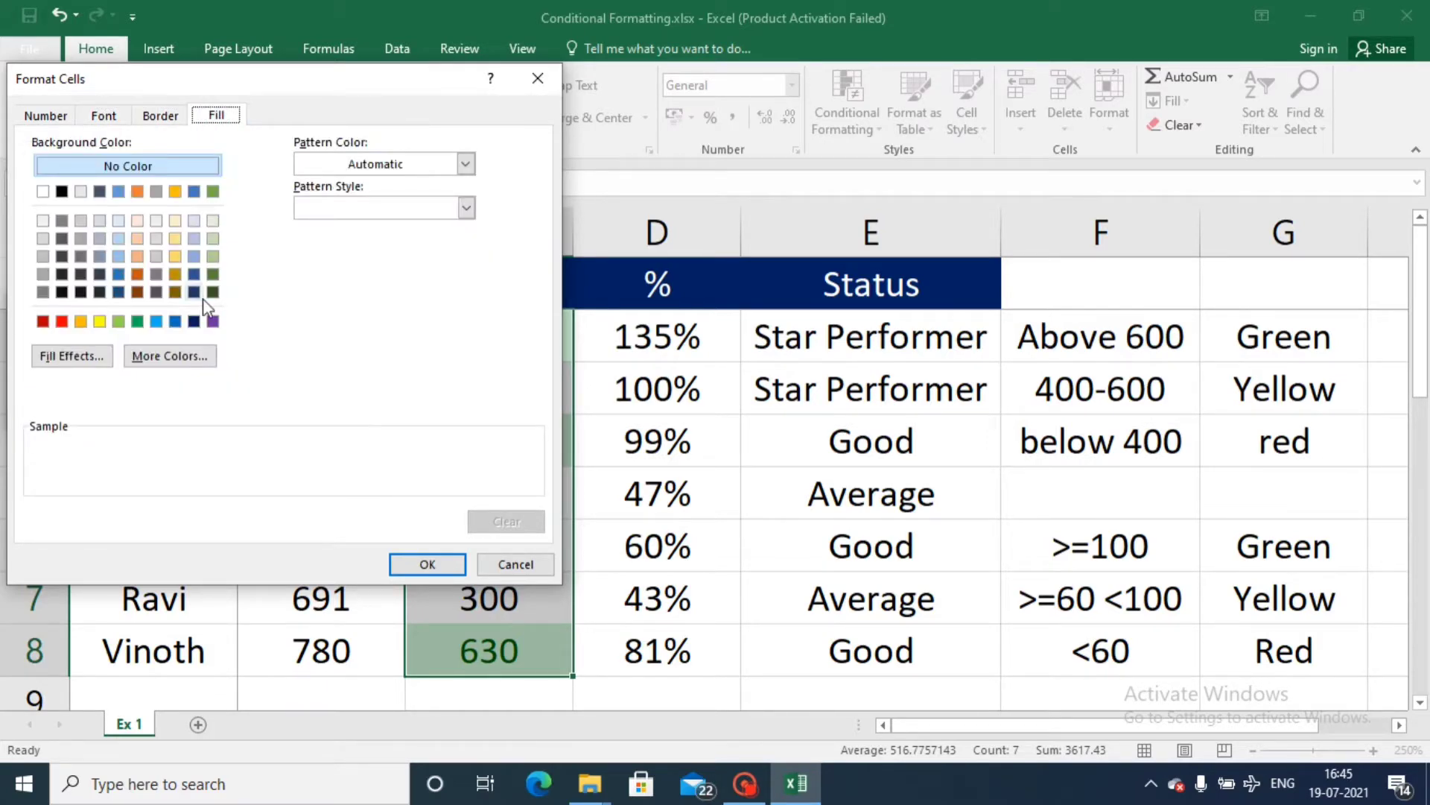
click(212, 274)
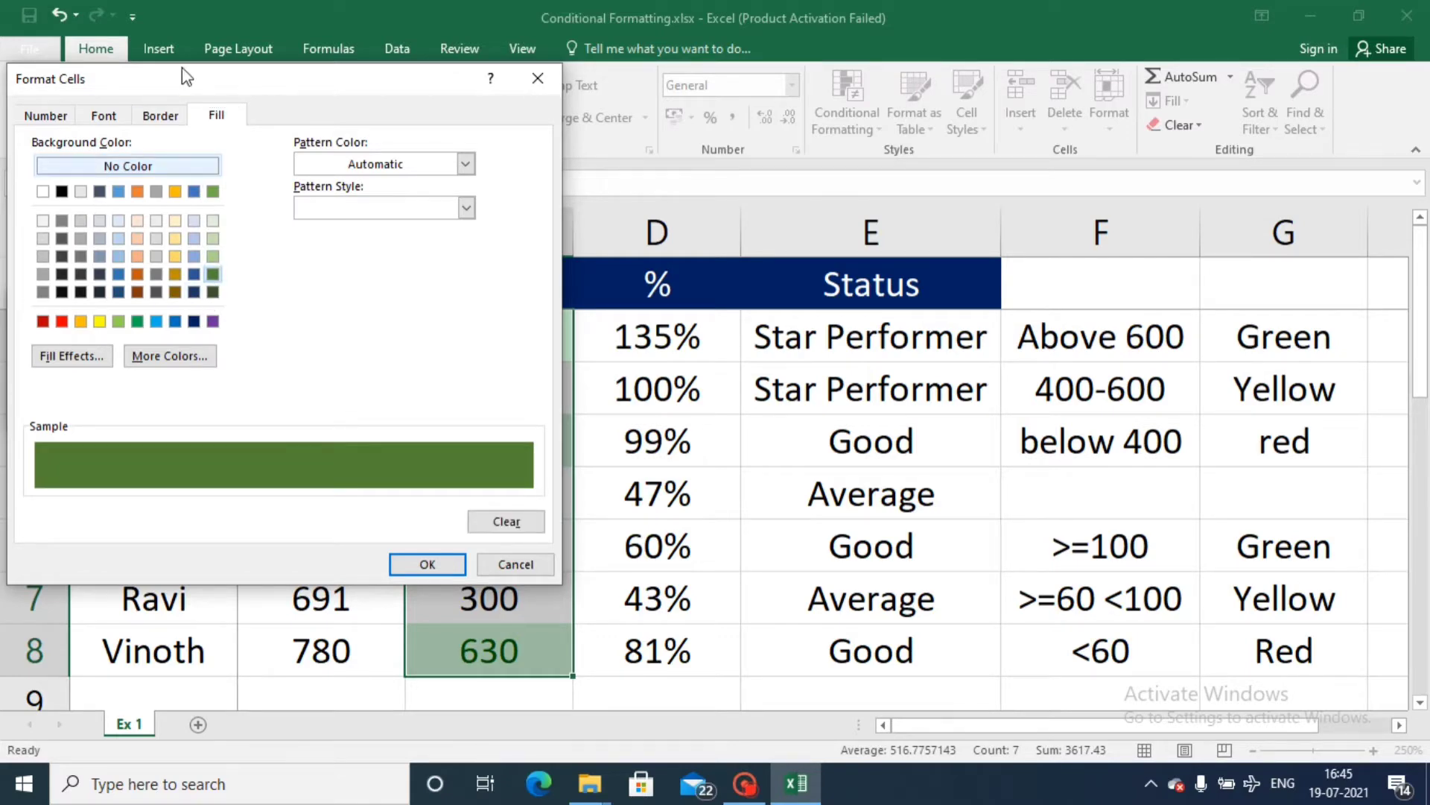
Step: Make the custom format's font bold and white, and apply the Greater Than rule
click(115, 123)
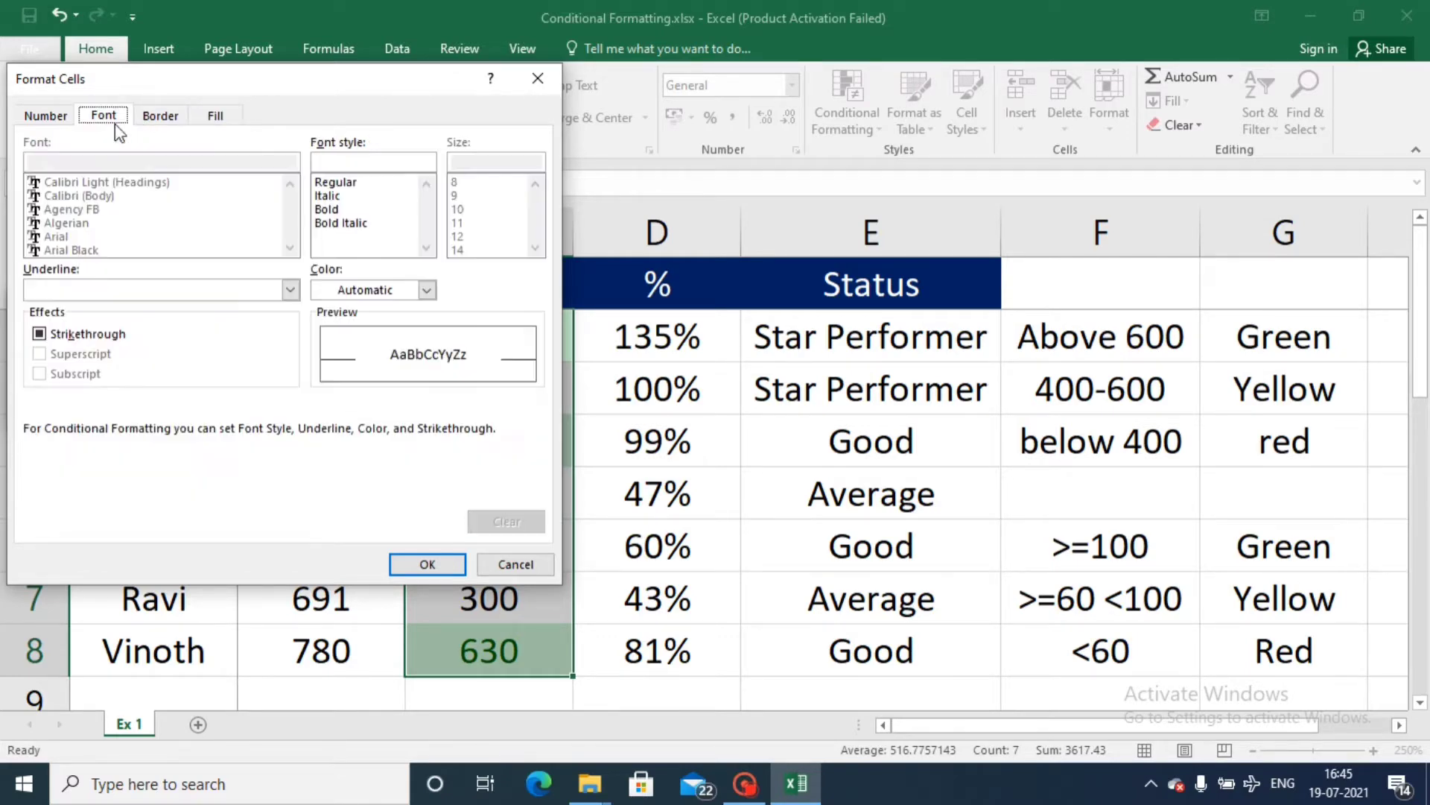
click(320, 213)
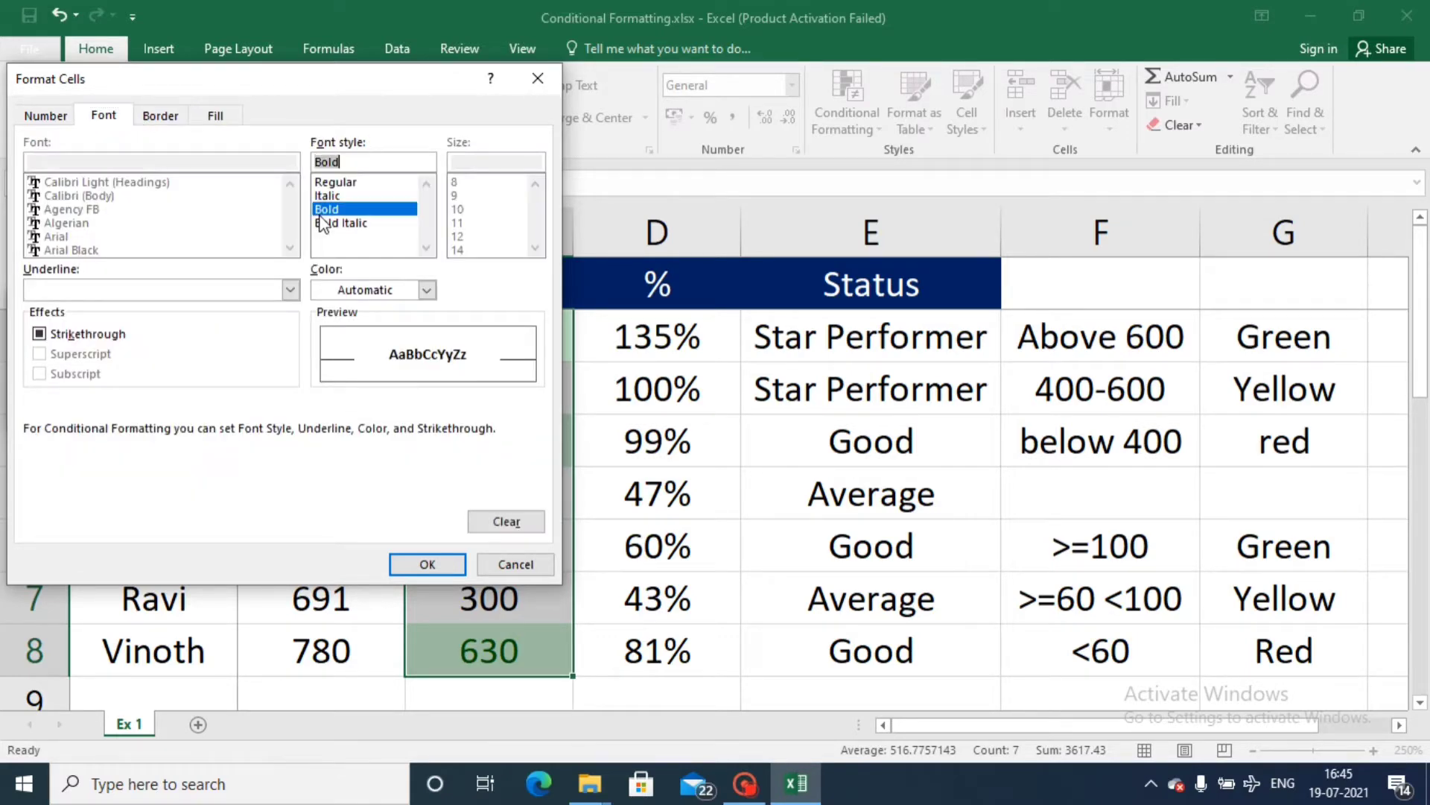
click(427, 290)
click(323, 361)
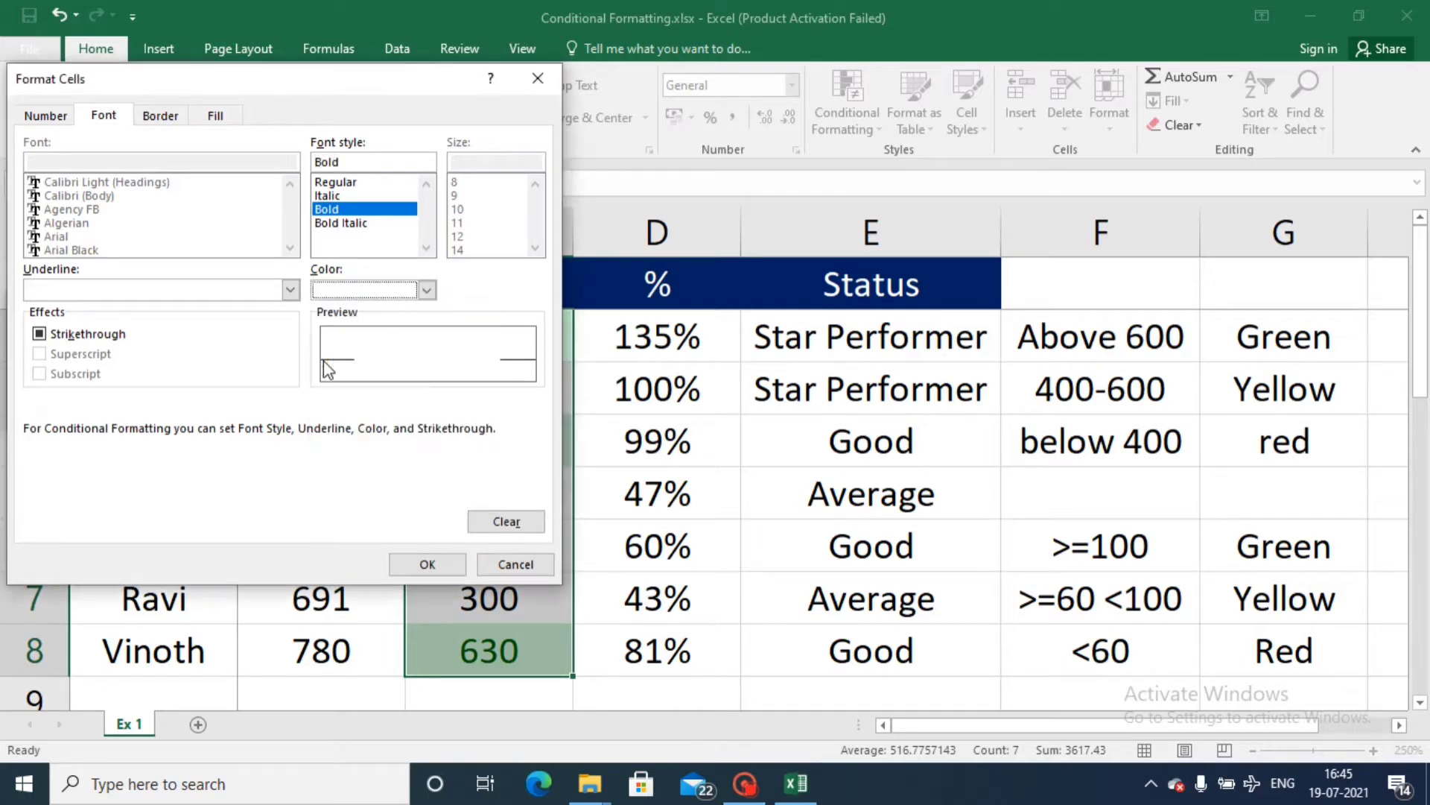
click(427, 554)
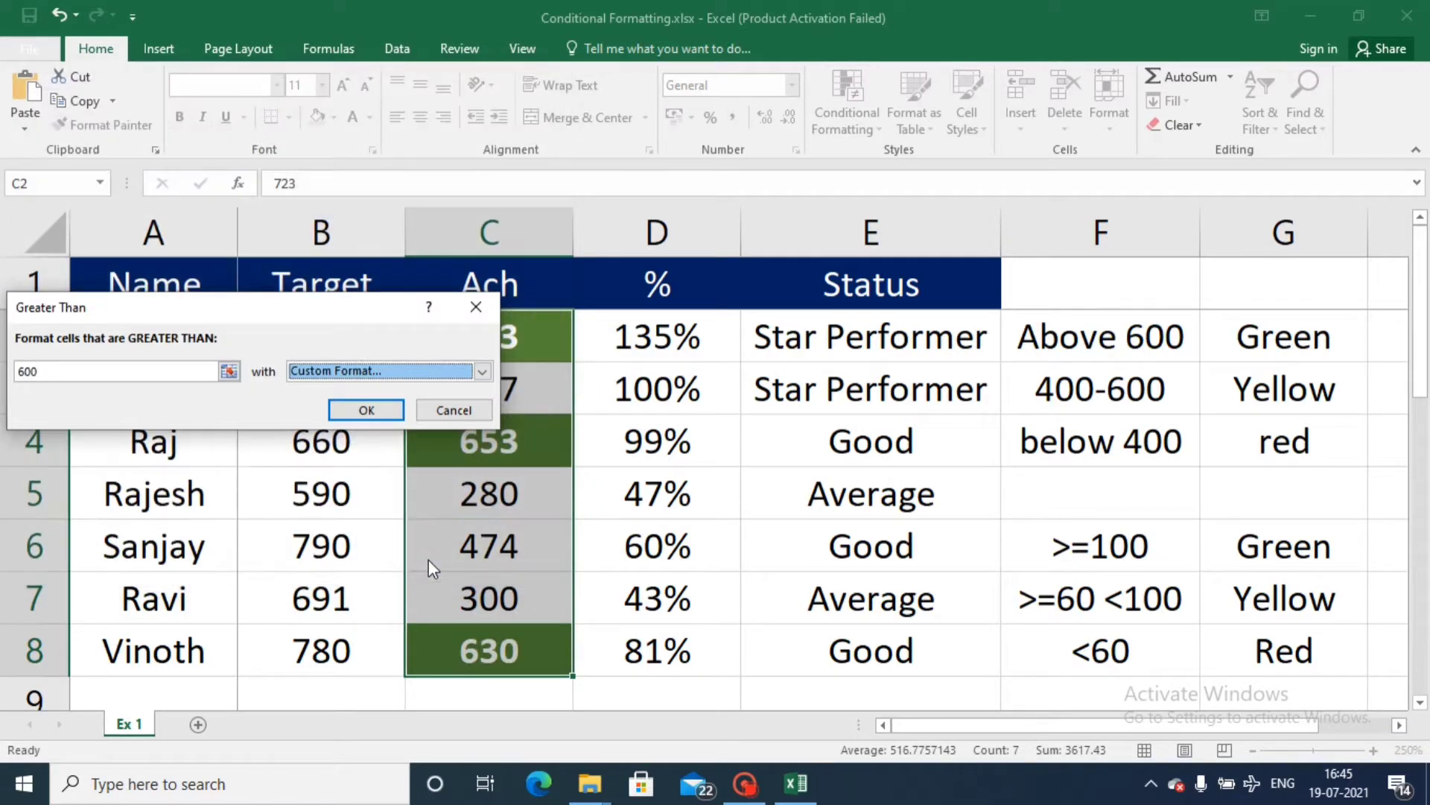
click(368, 410)
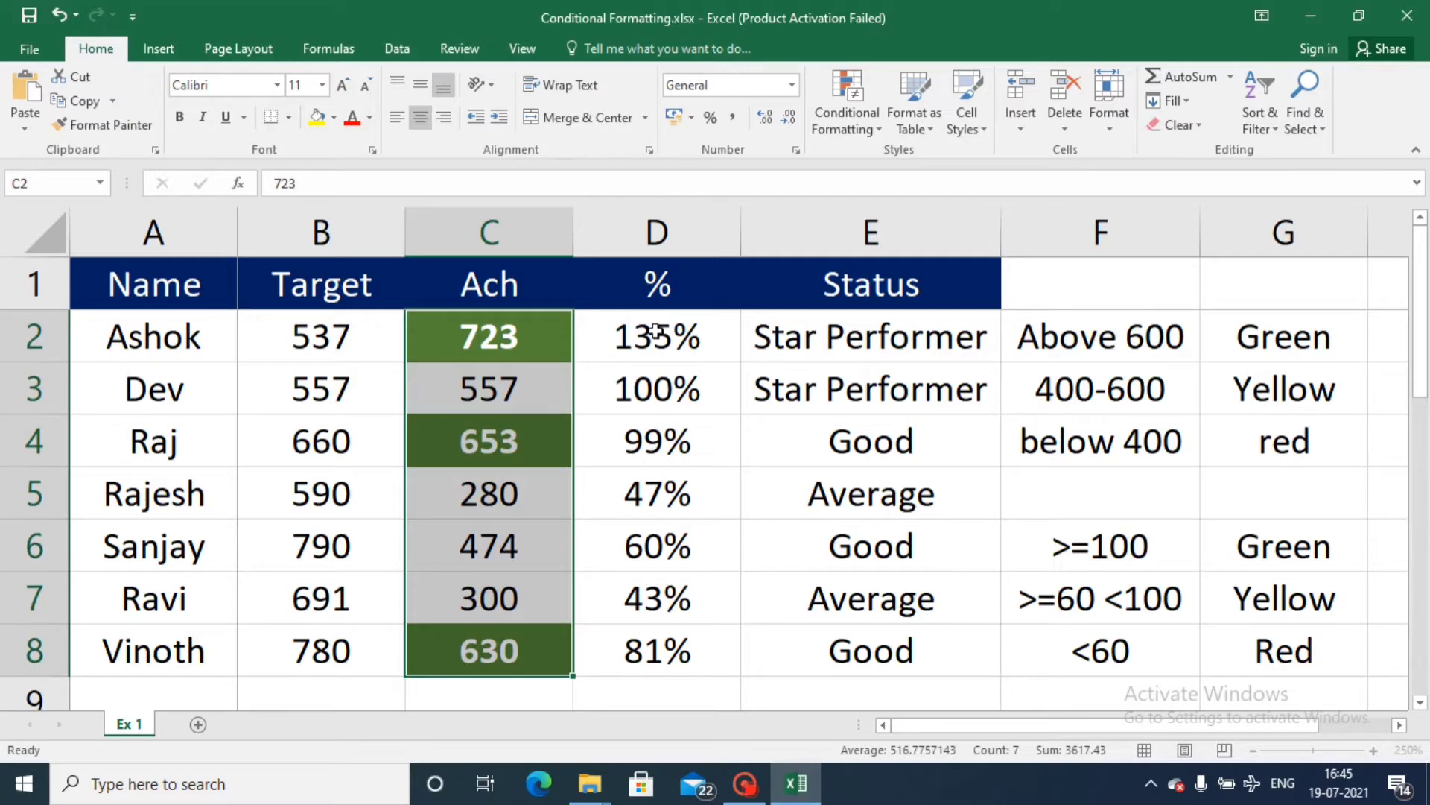
Step: Highlight the C2:C8 values between 400 and 600 with Yellow Fill with Dark Yellow Text
mouse_move(514, 605)
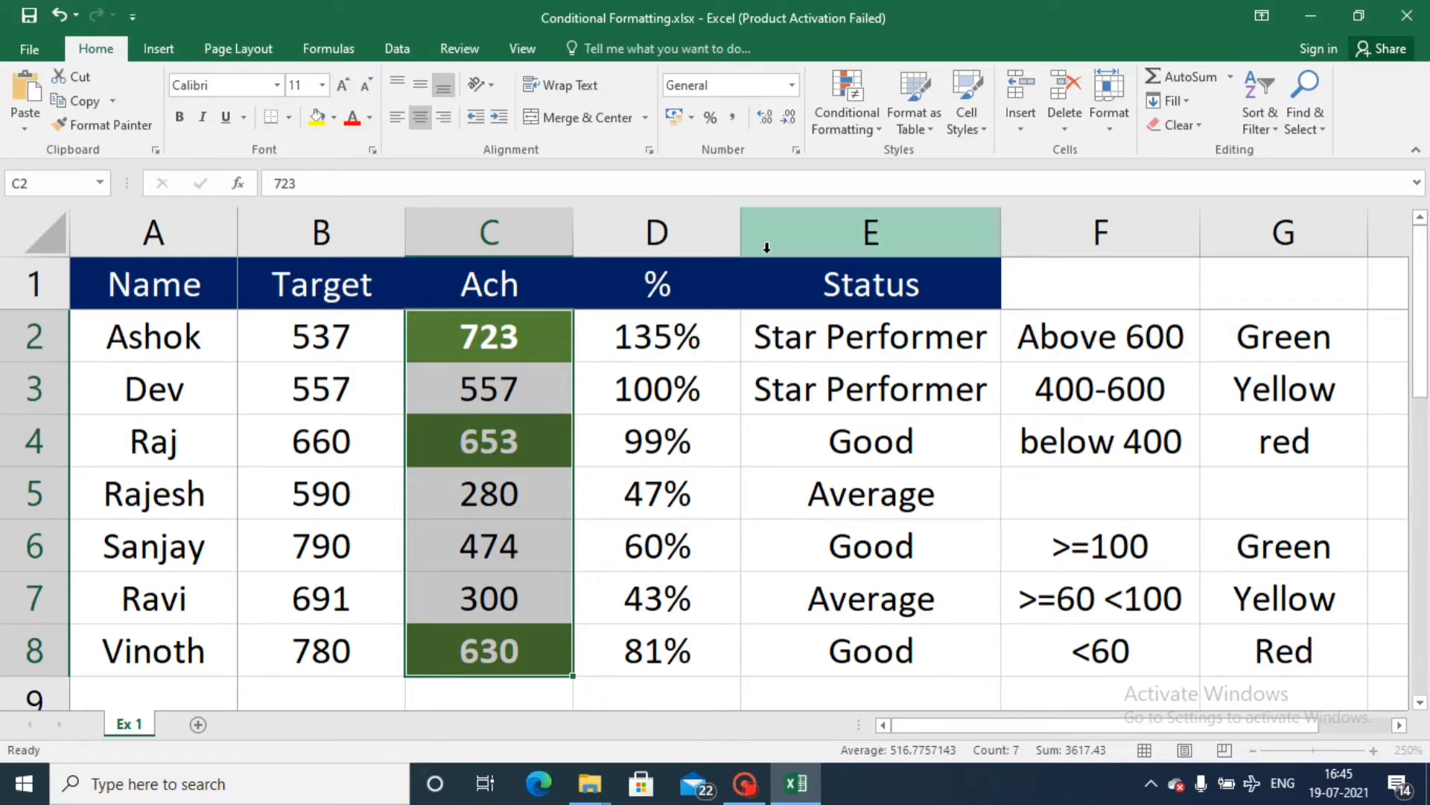
click(864, 129)
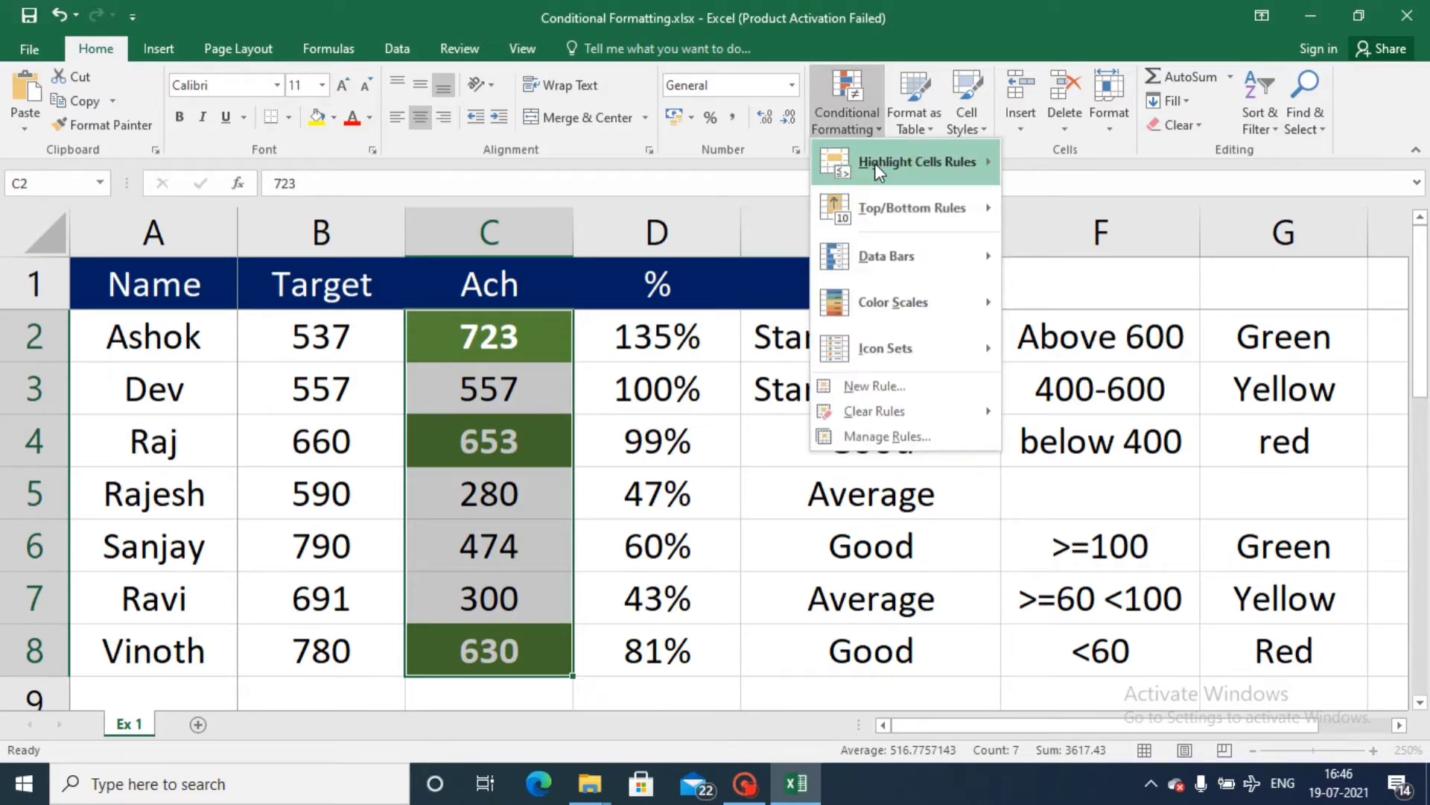
mouse_move(874, 163)
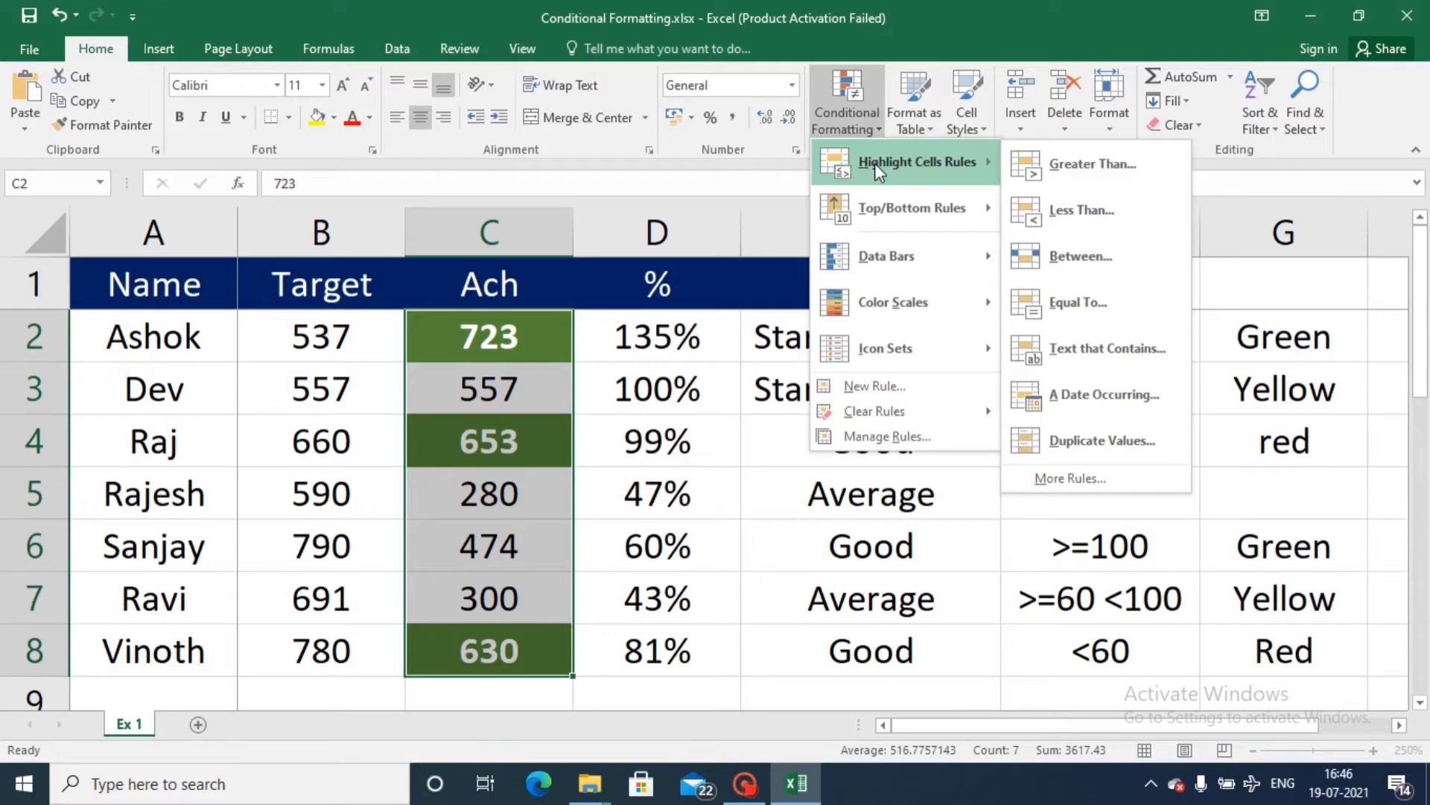
click(1081, 256)
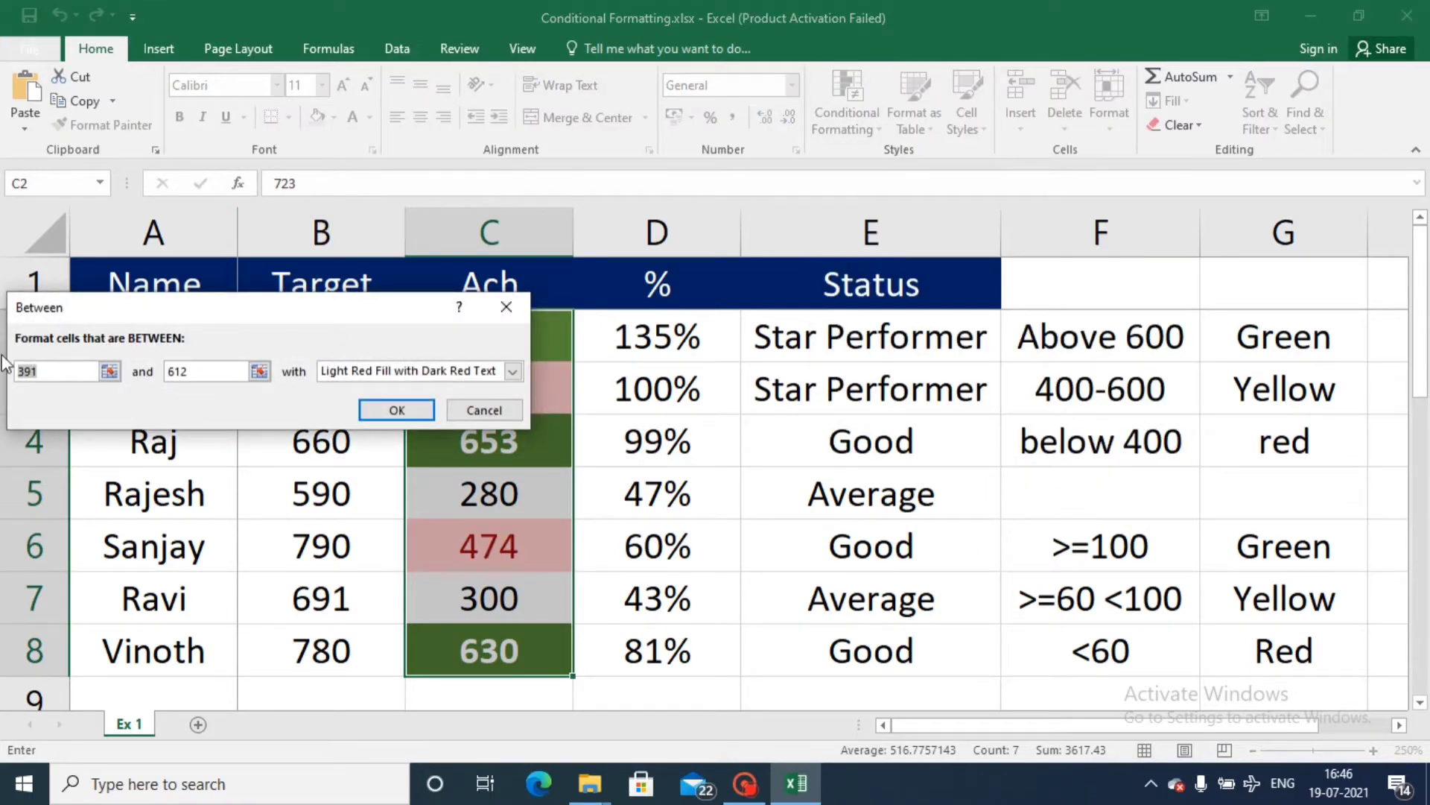
text(400)
click(206, 372)
key(BackSpace)
key(BackSpace)
text(00)
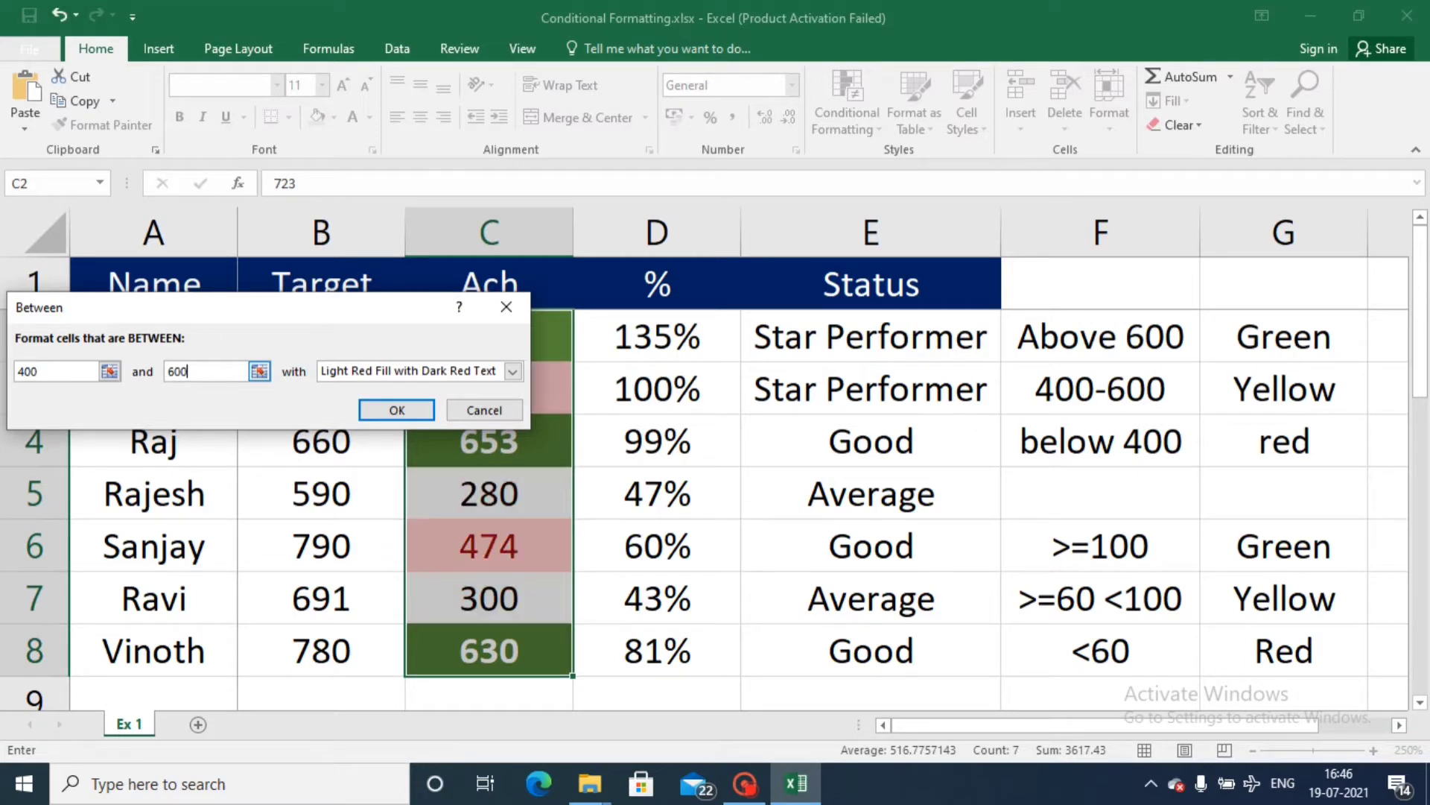
click(514, 371)
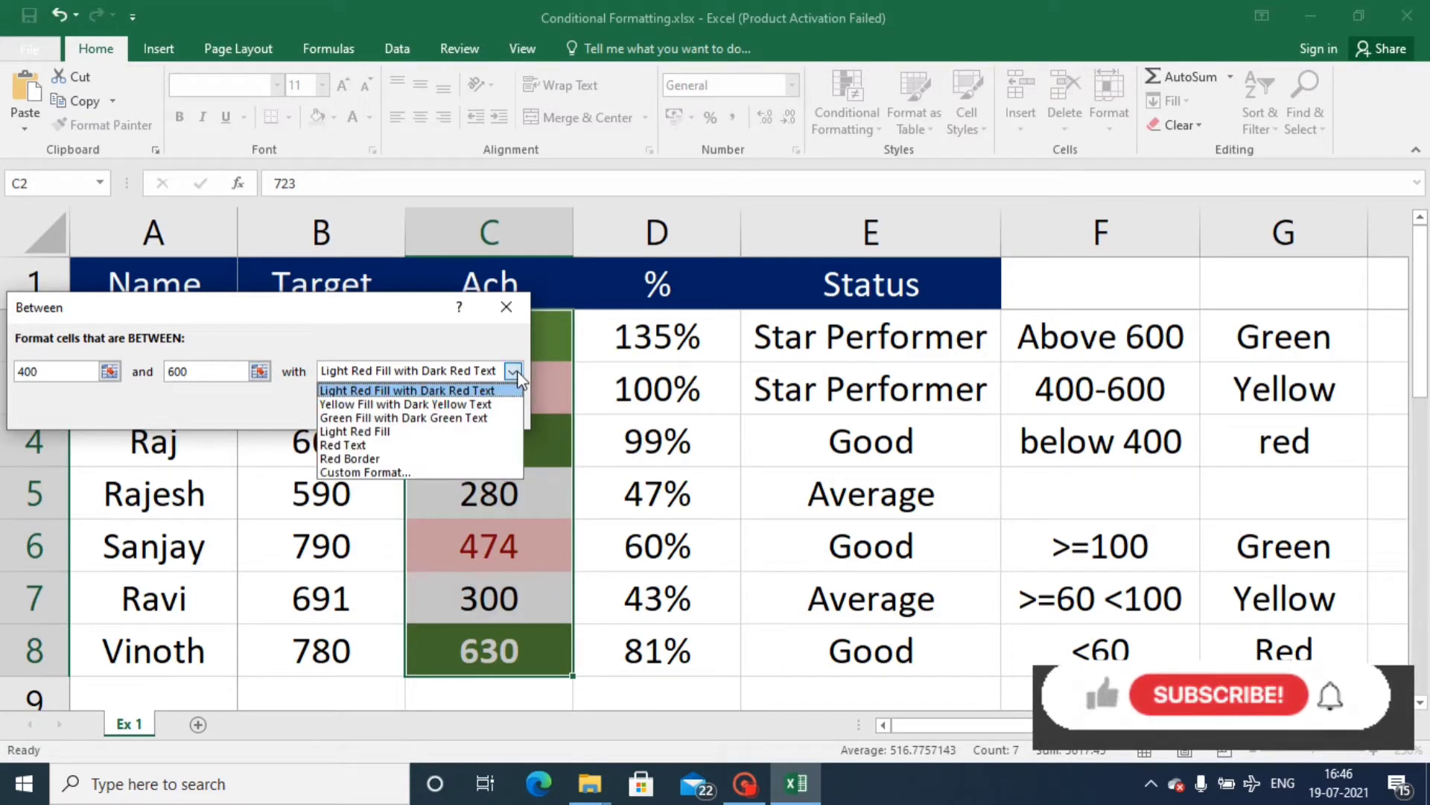
click(408, 404)
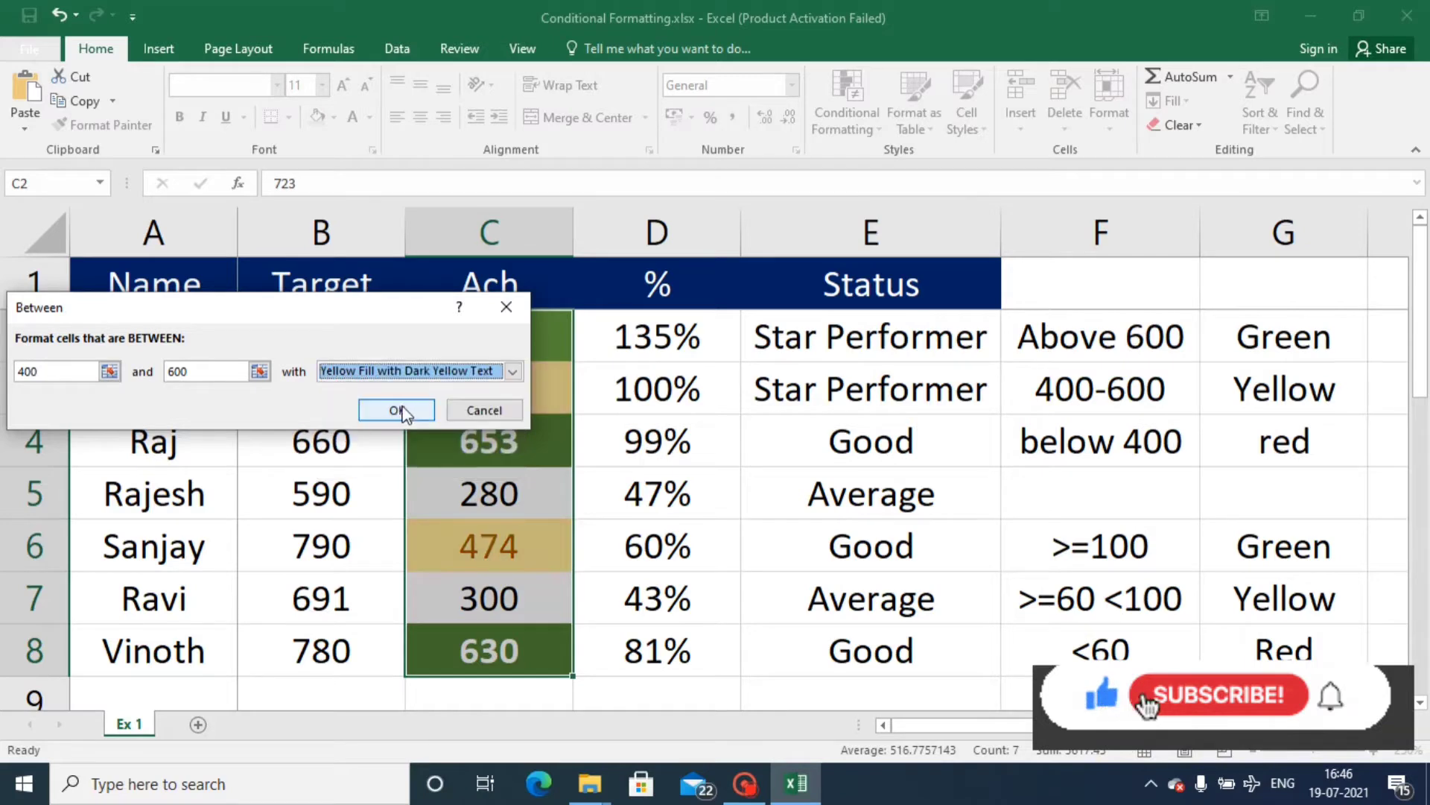
click(402, 410)
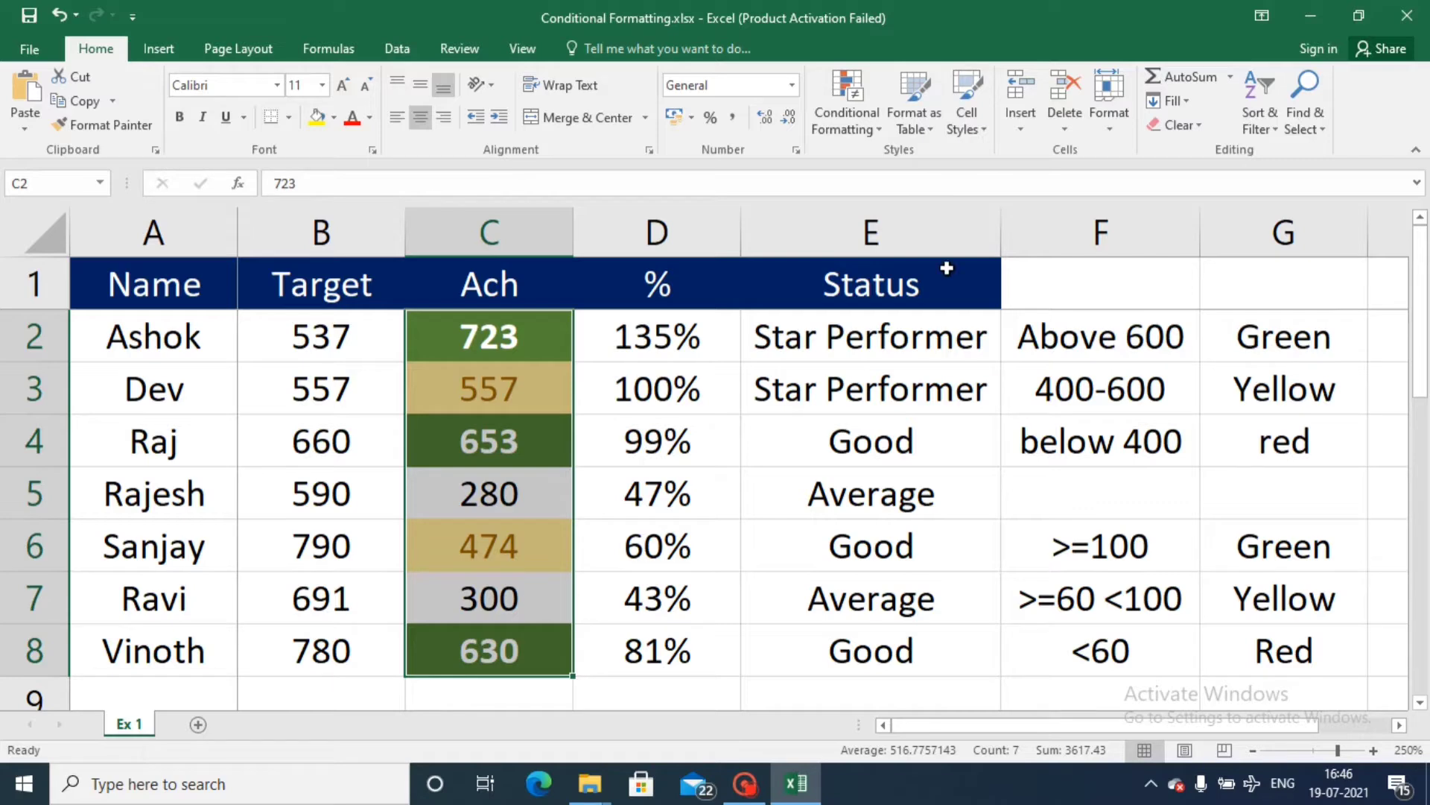
Step: Highlight the C2:C8 values less than 400 with Light Red Fill with Dark Red Text
click(872, 120)
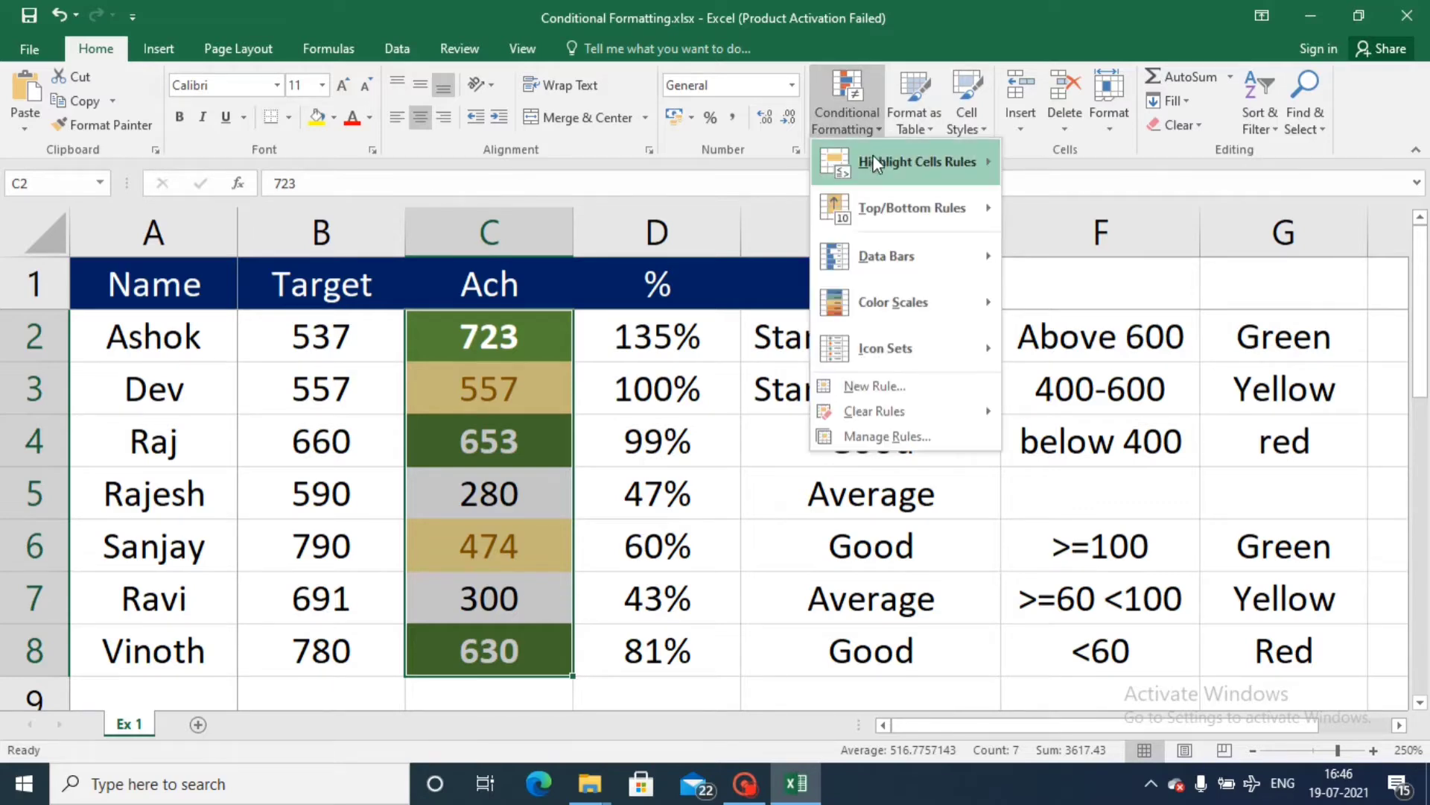
mouse_move(873, 155)
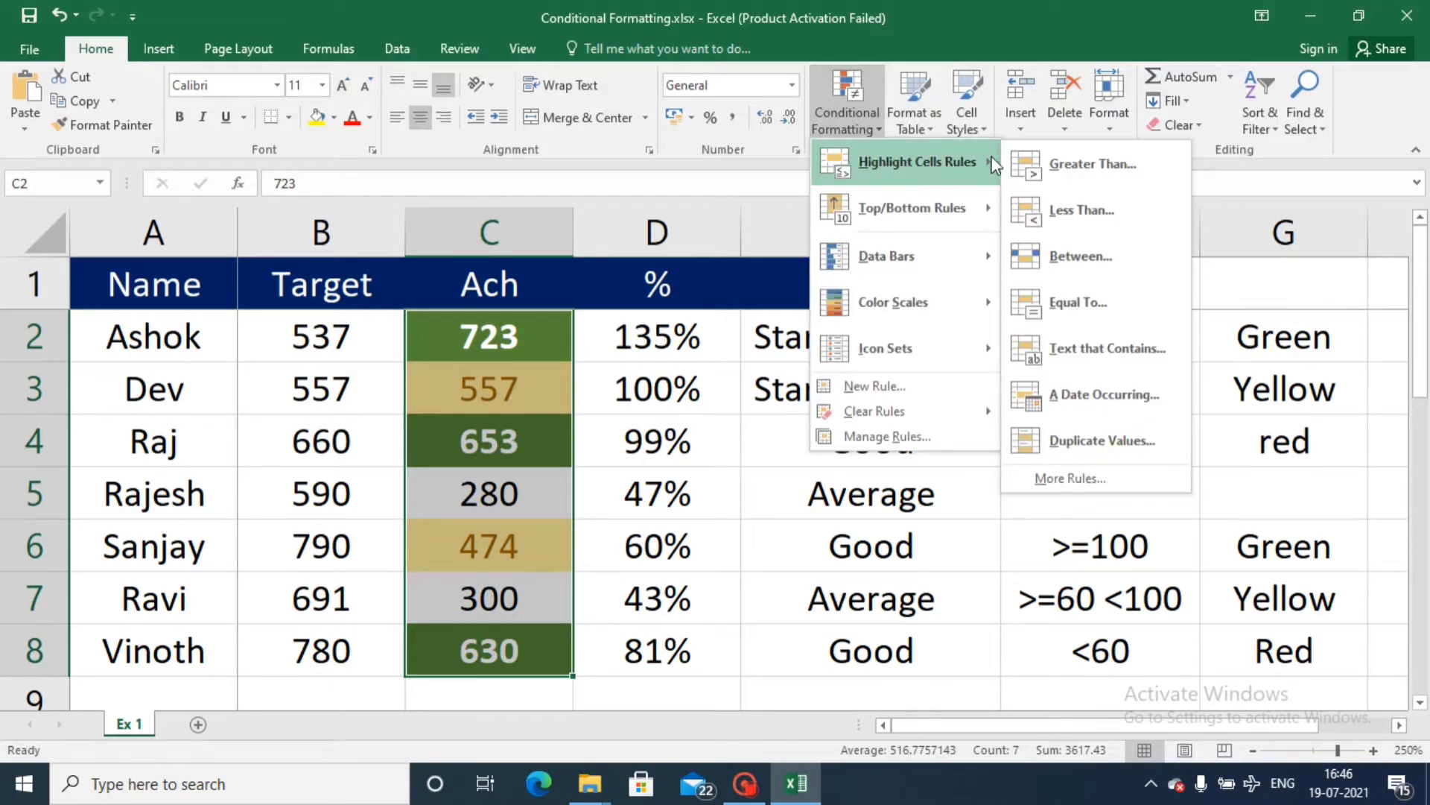
click(1087, 208)
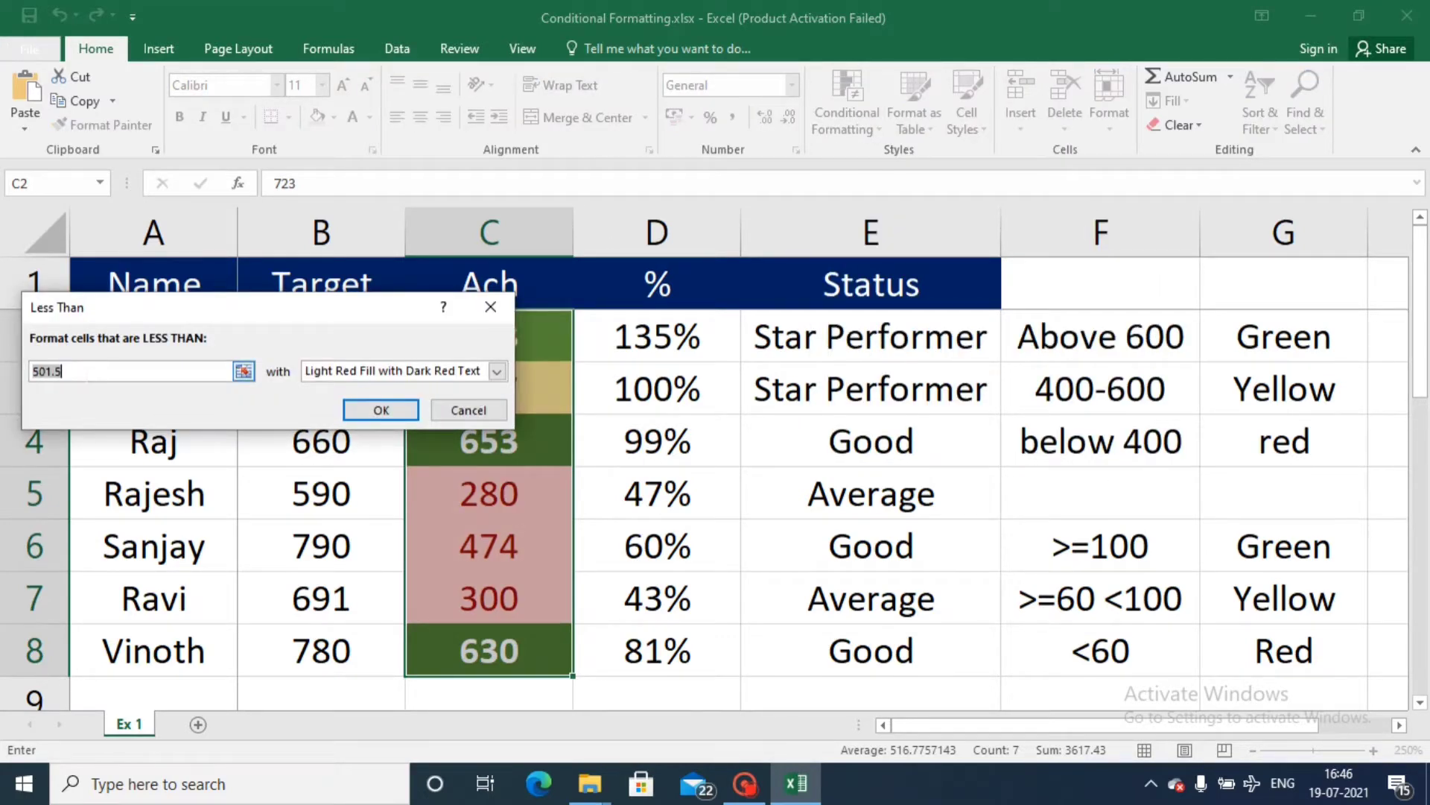
text(400)
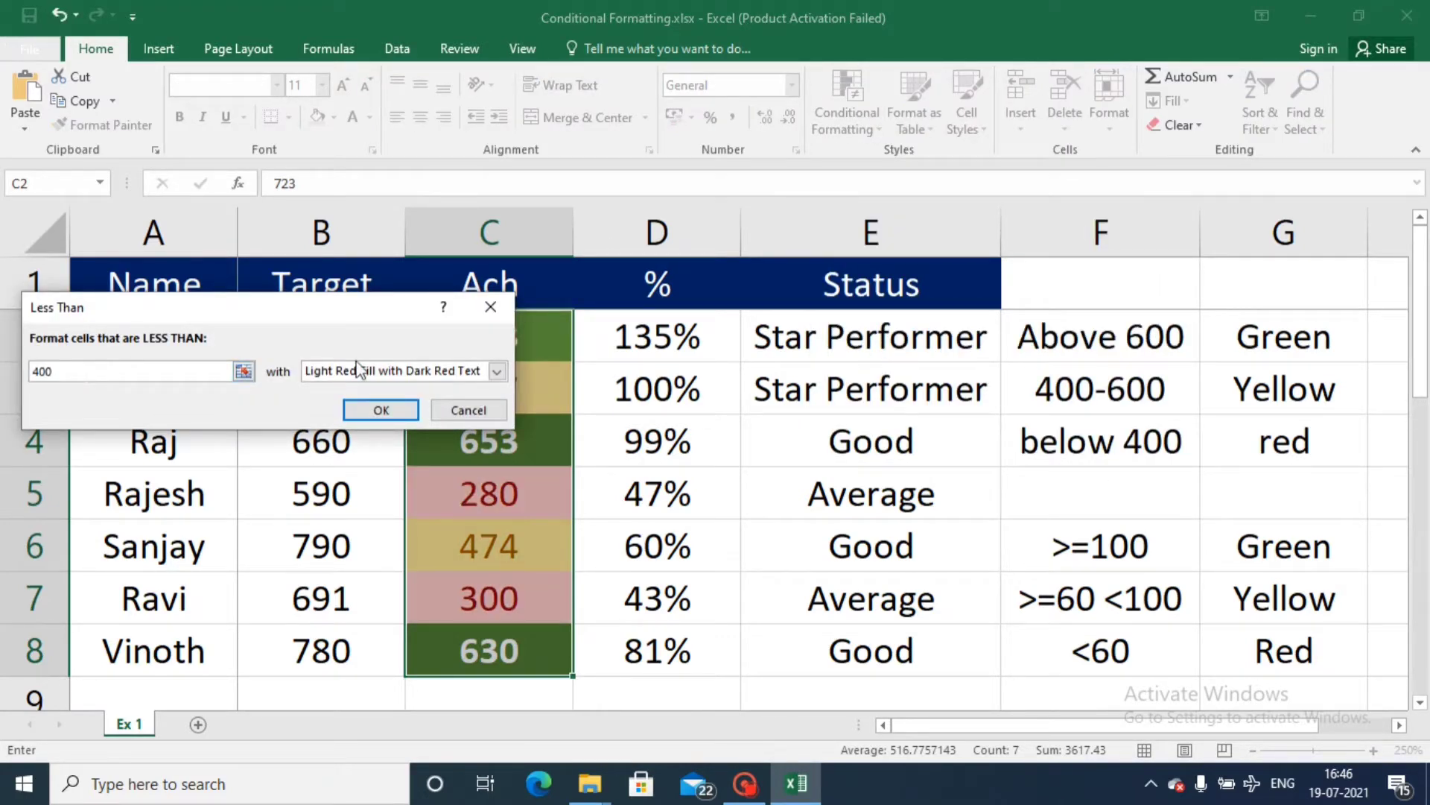
click(497, 370)
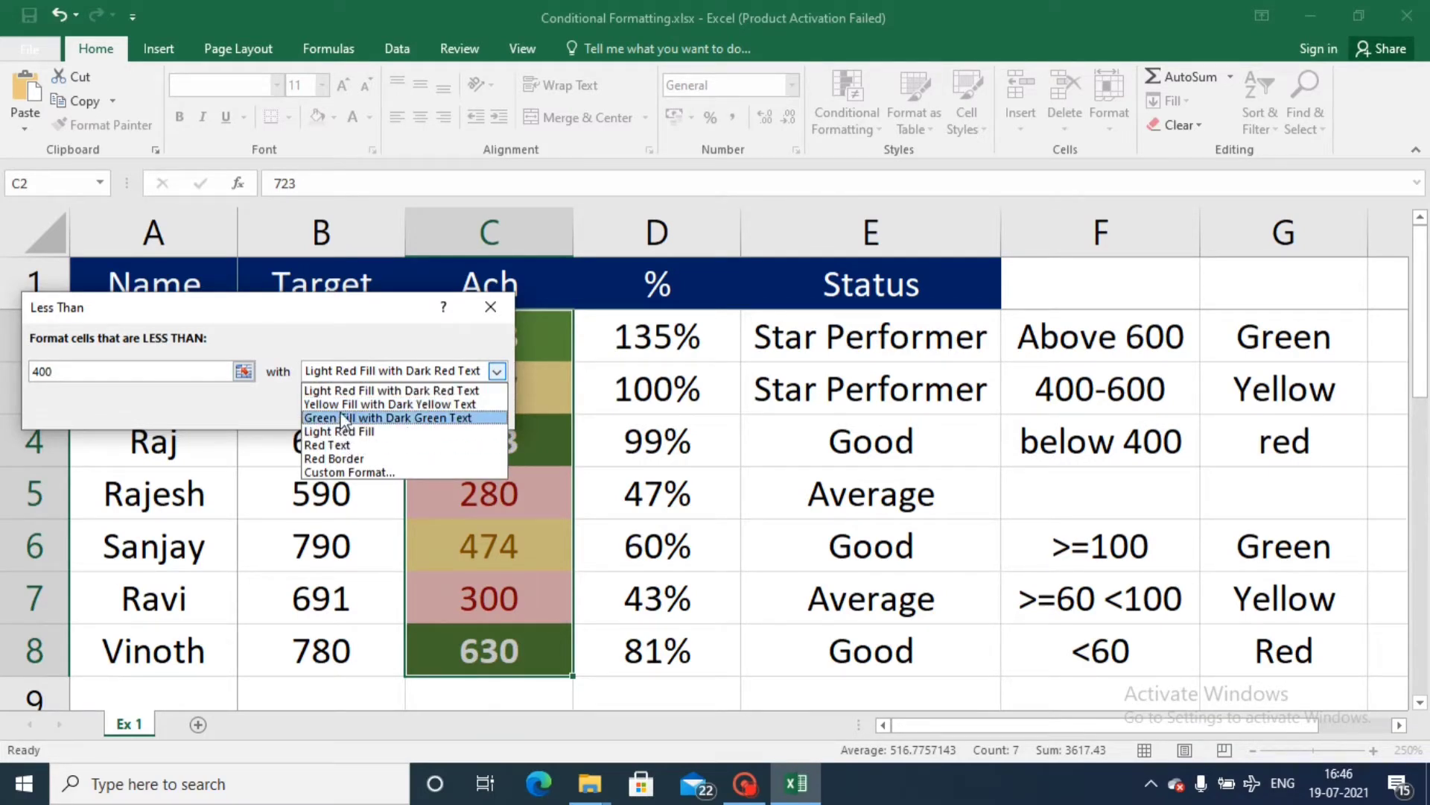
click(347, 391)
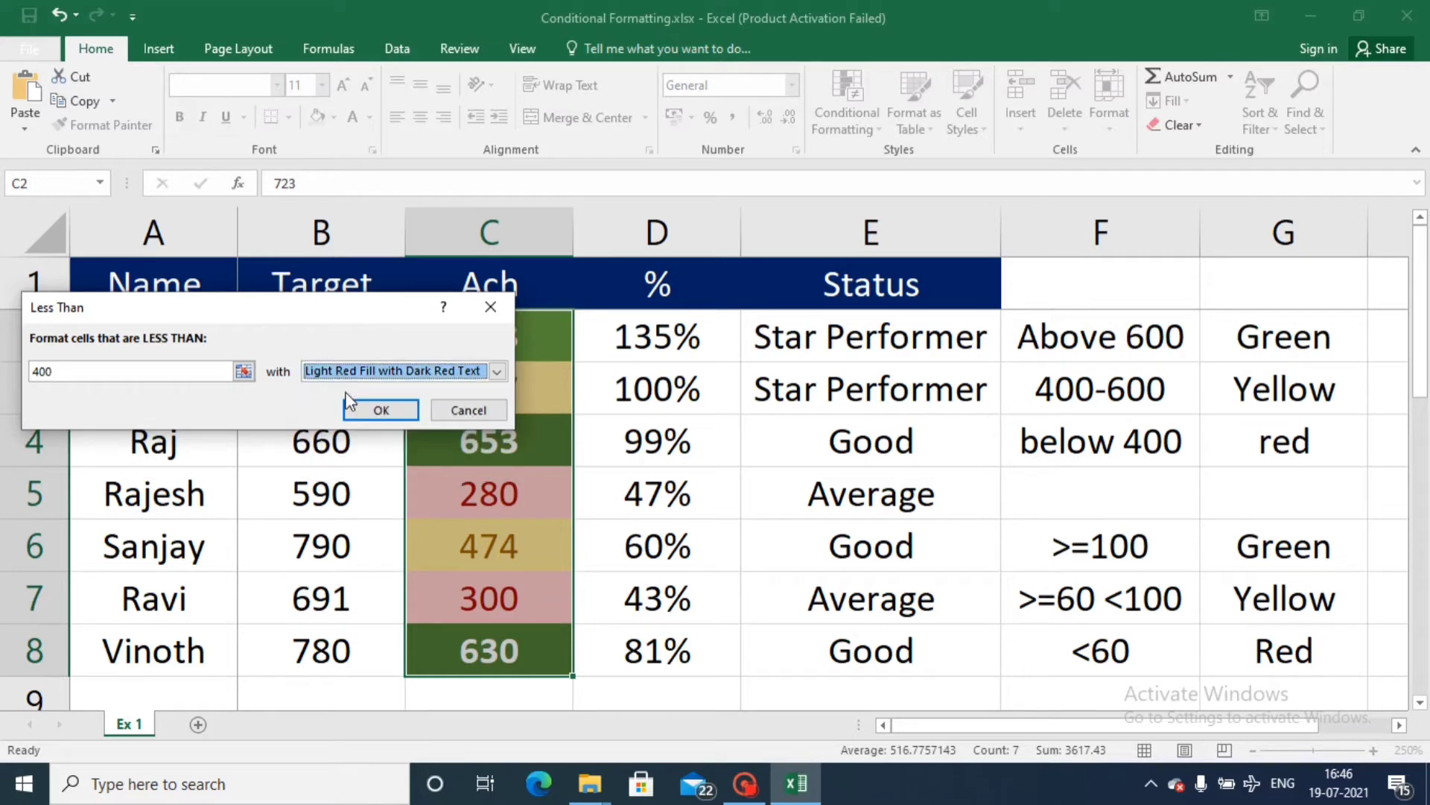
click(372, 410)
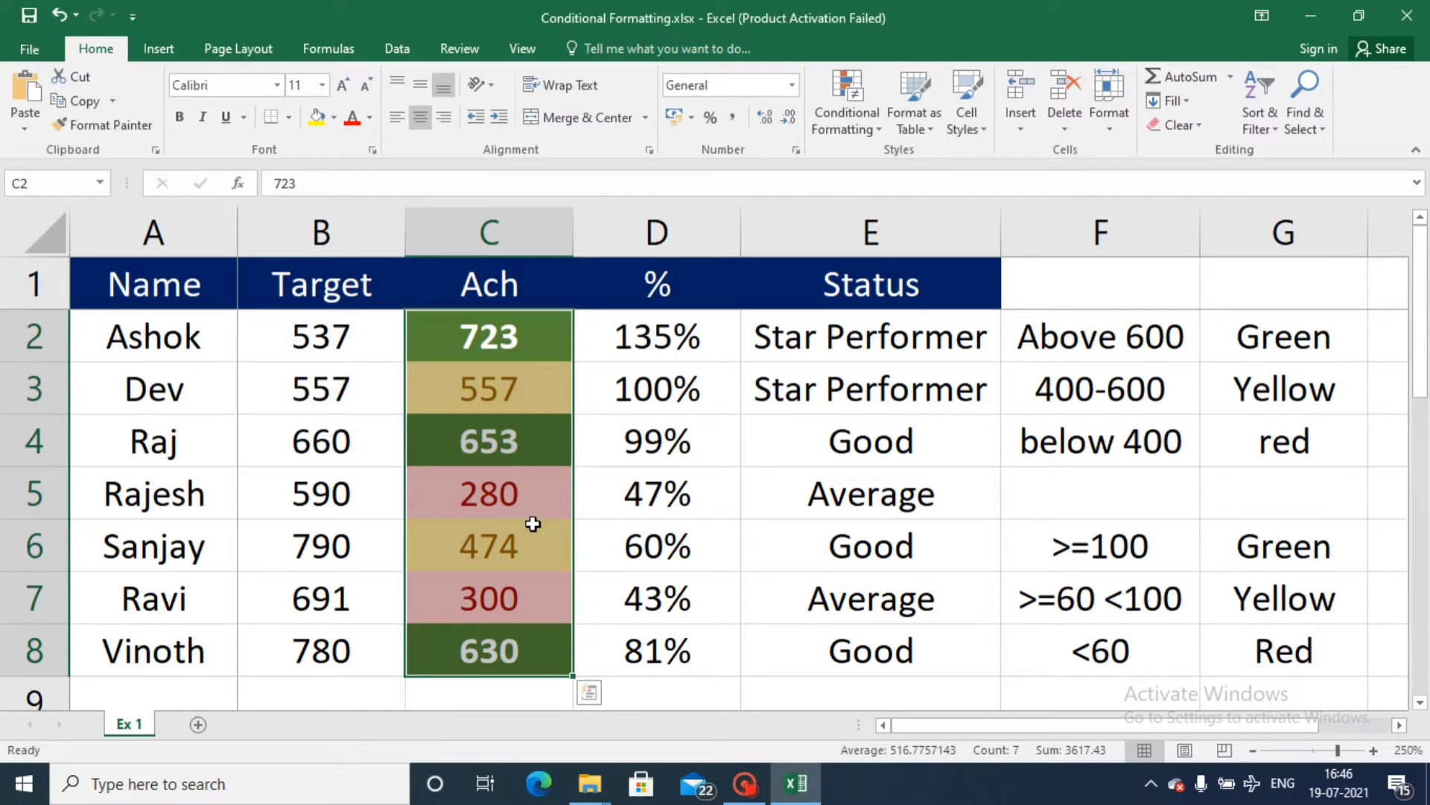
Step: Test the colour rules by entering 300 and 600 in C2, and undo both entries
click(518, 347)
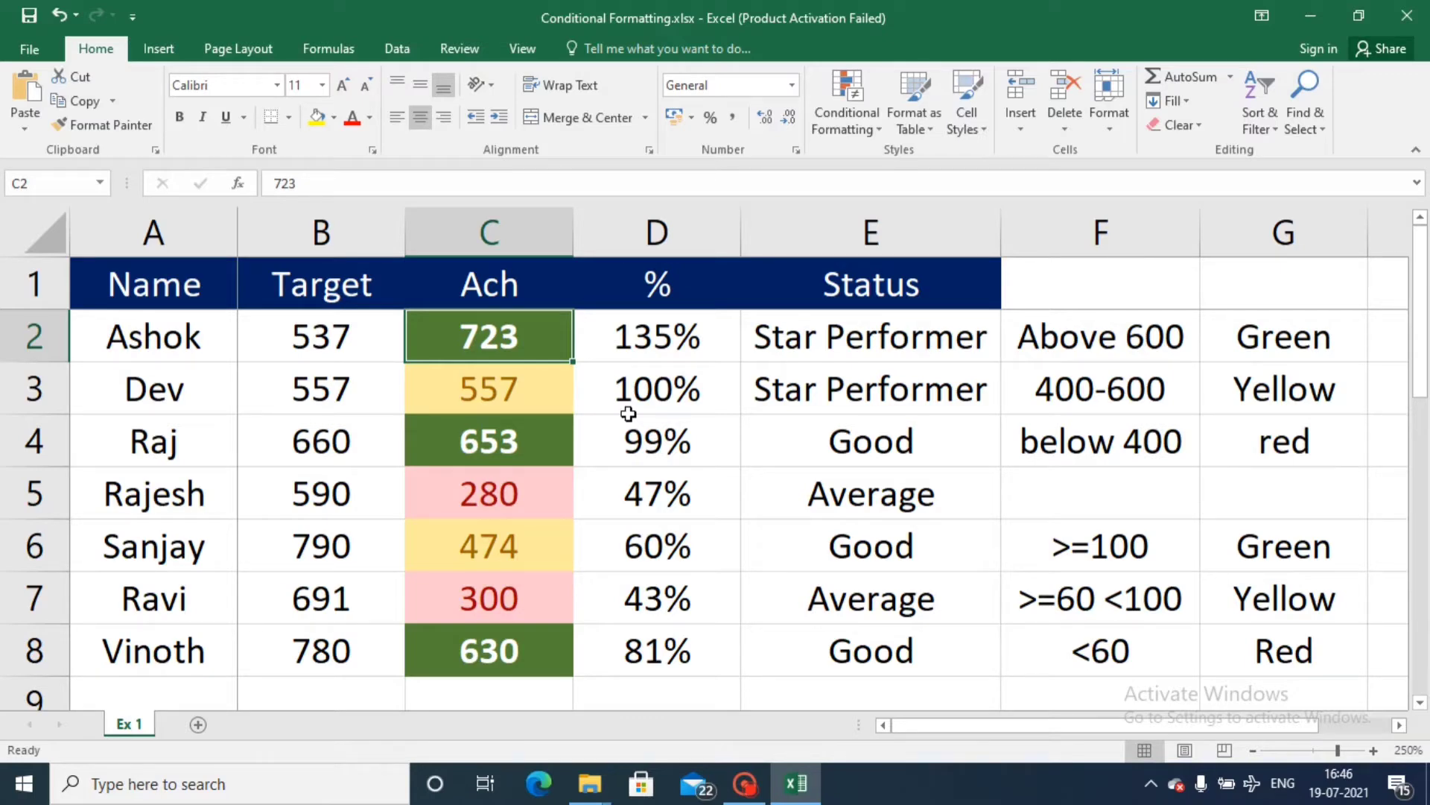
text(300)
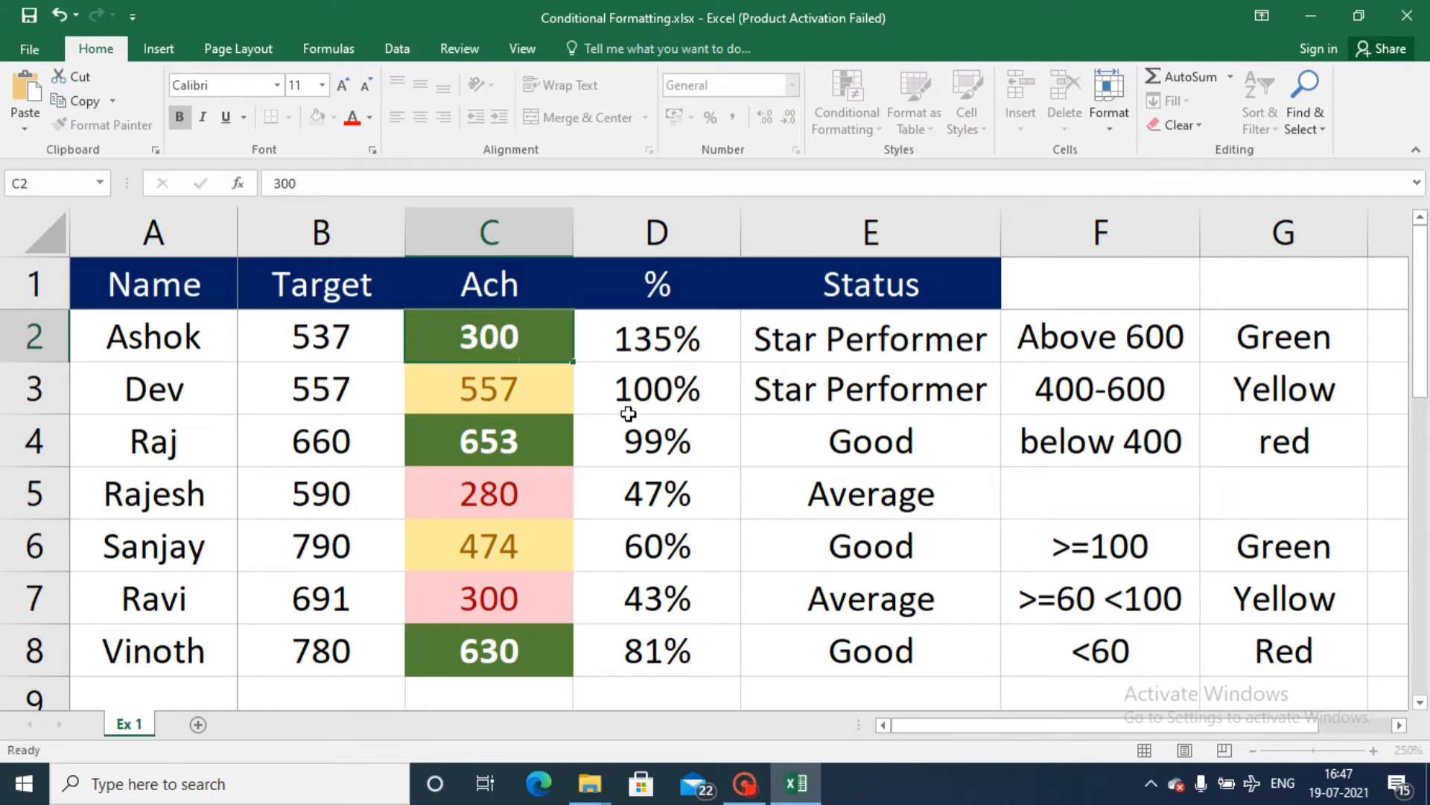
key(Return)
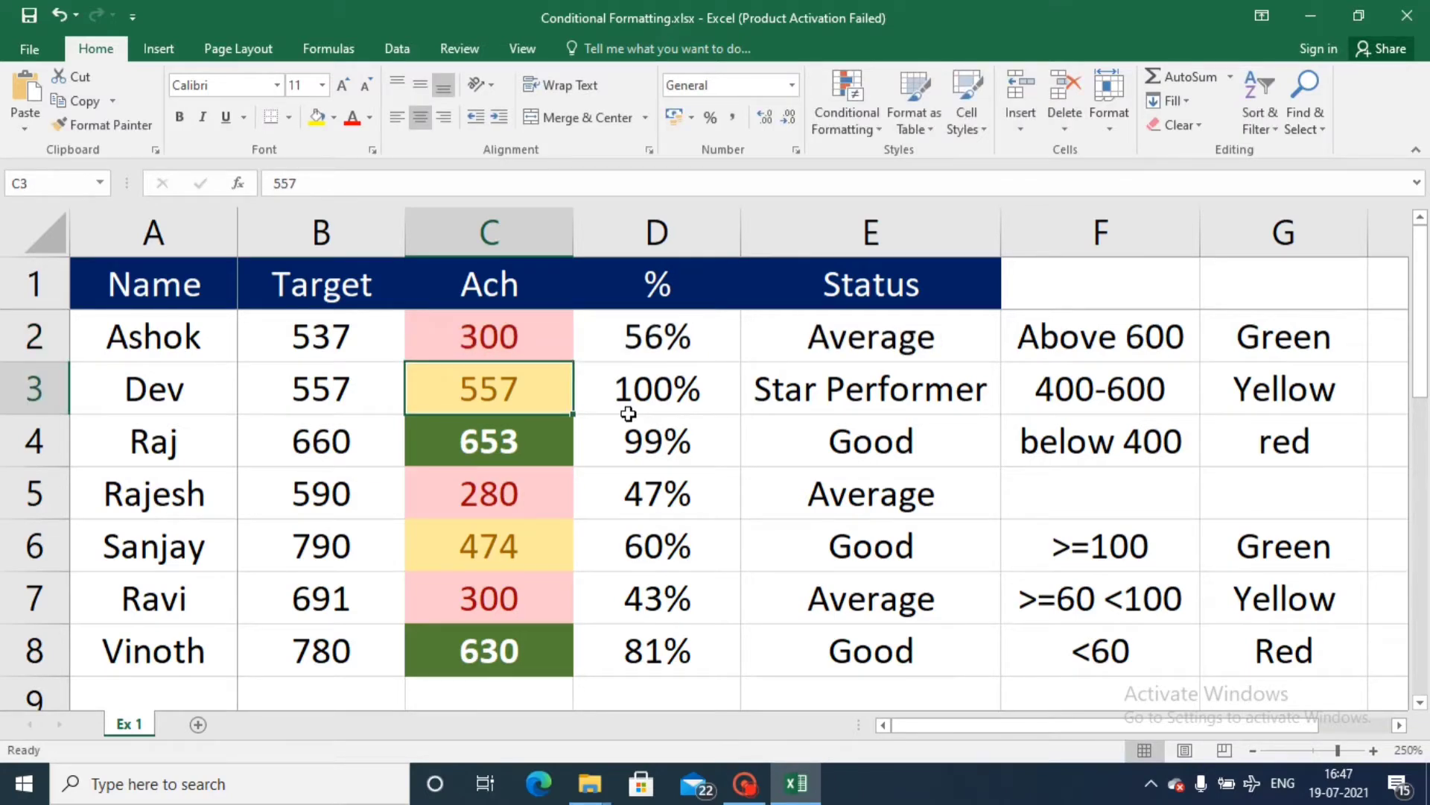
key(Up)
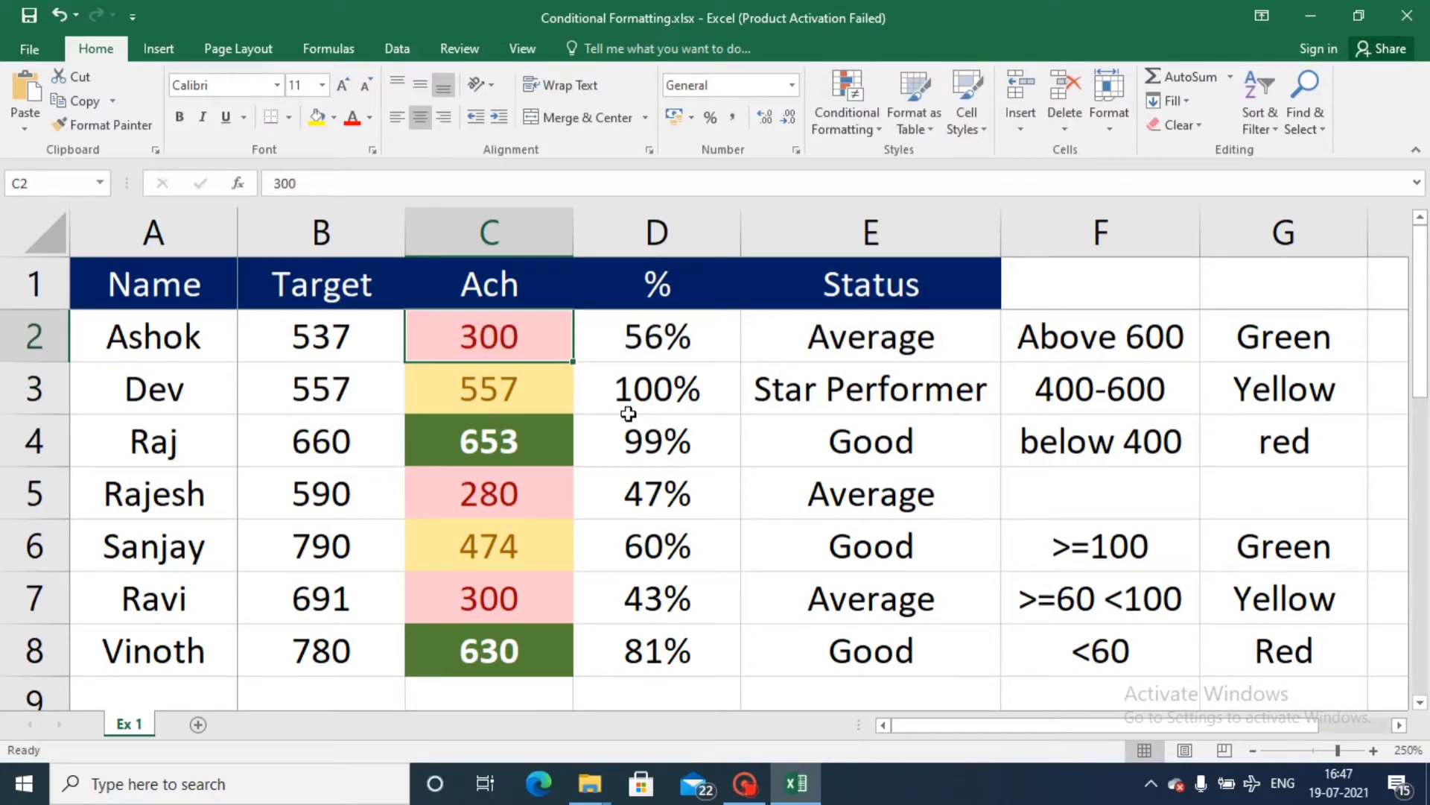
text(600)
key(Return)
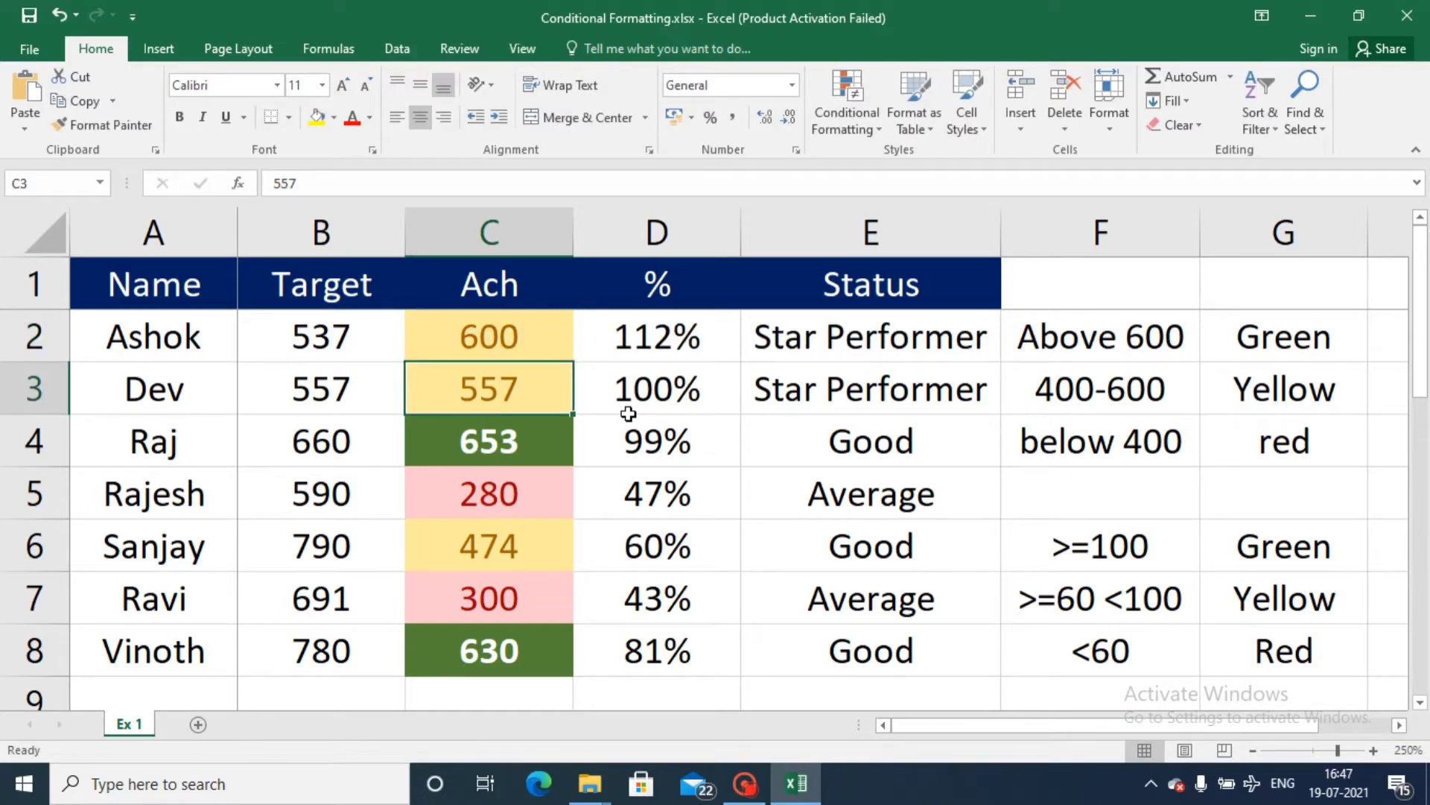
key(ctrl+z)
key(ctrl+z)
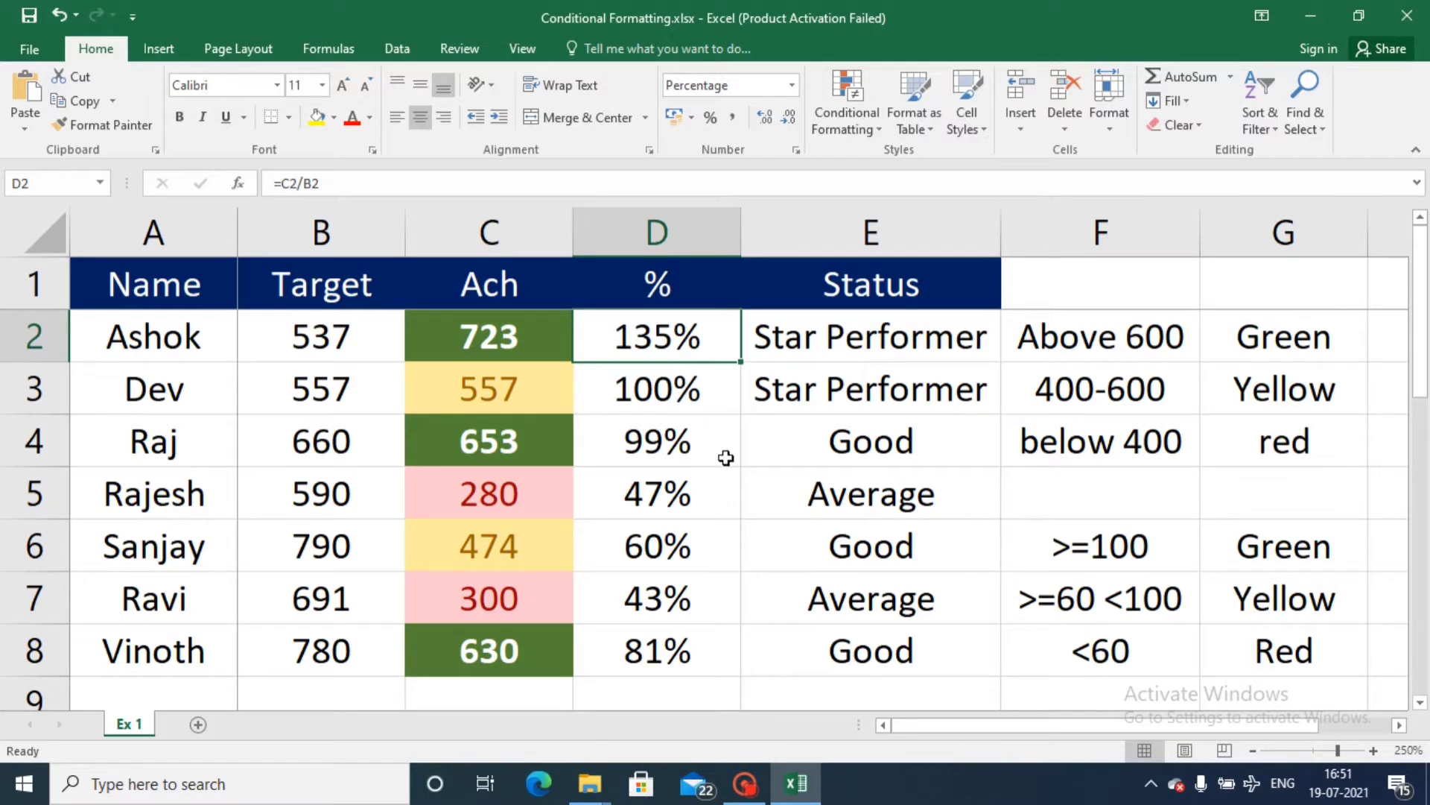
Step: Select the percentage values in D2:D8
key(shift+Down)
key(shift+Down)
key(shift+Down)
key(shift+Down)
key(shift+Down)
key(shift+Down)
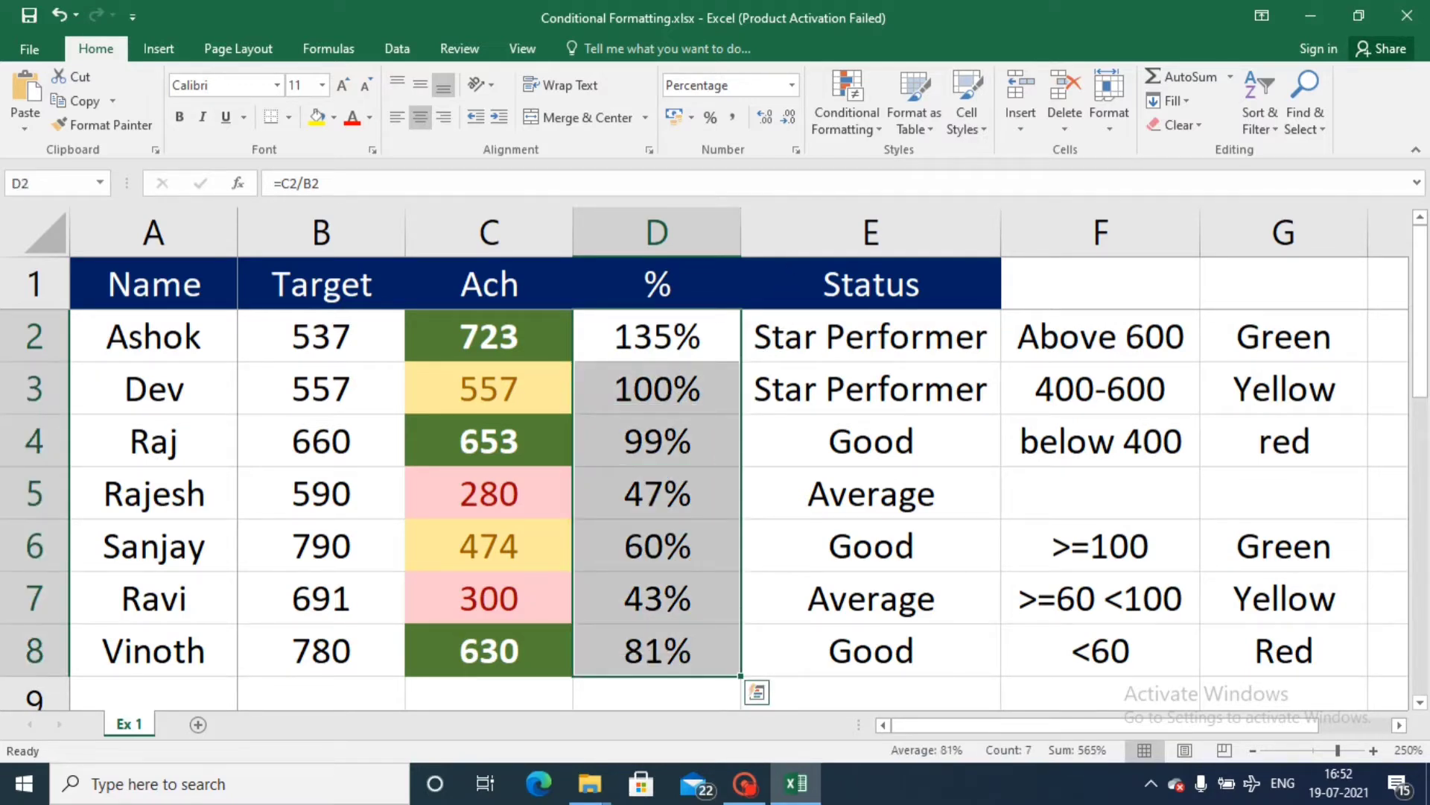
click(855, 111)
mouse_move(882, 157)
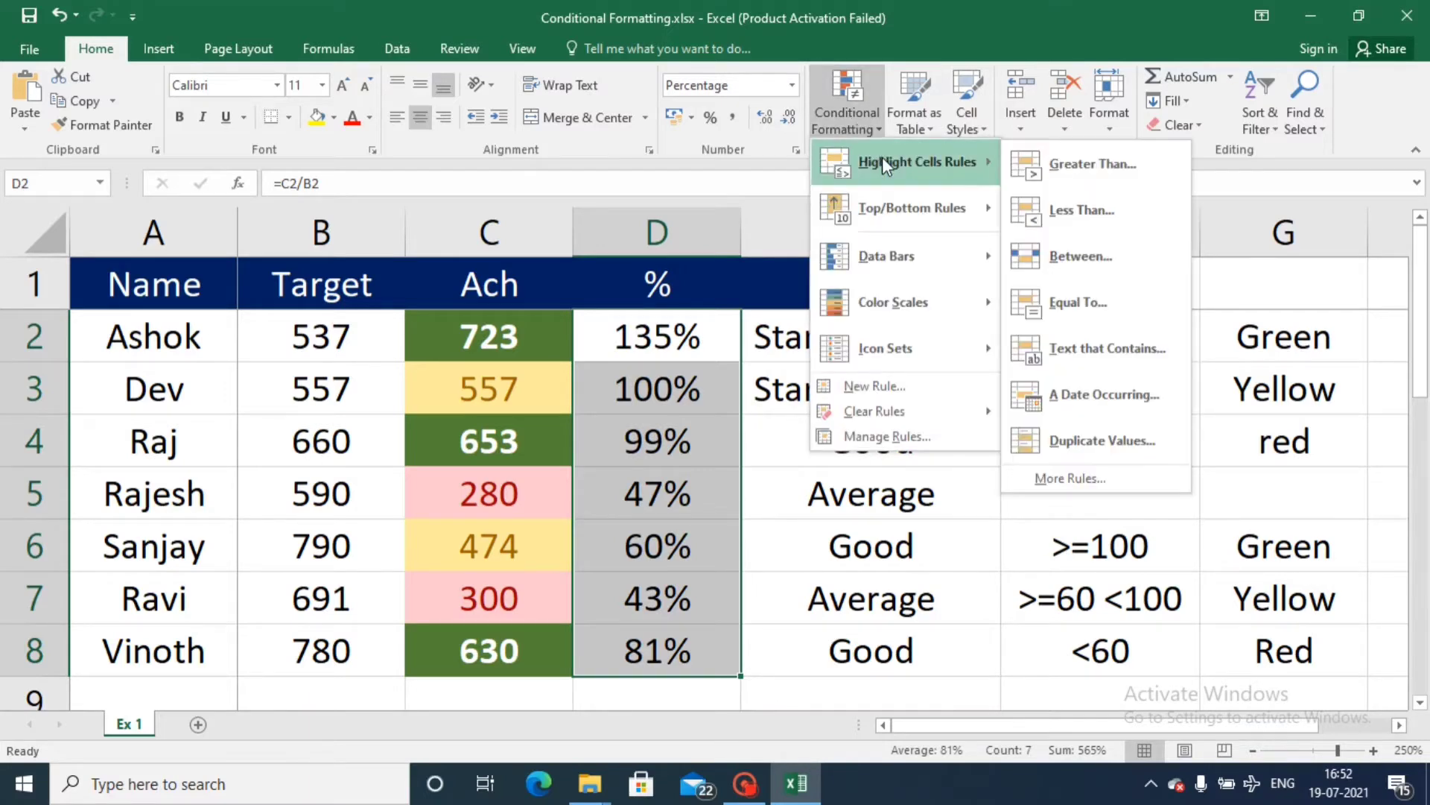
click(1083, 164)
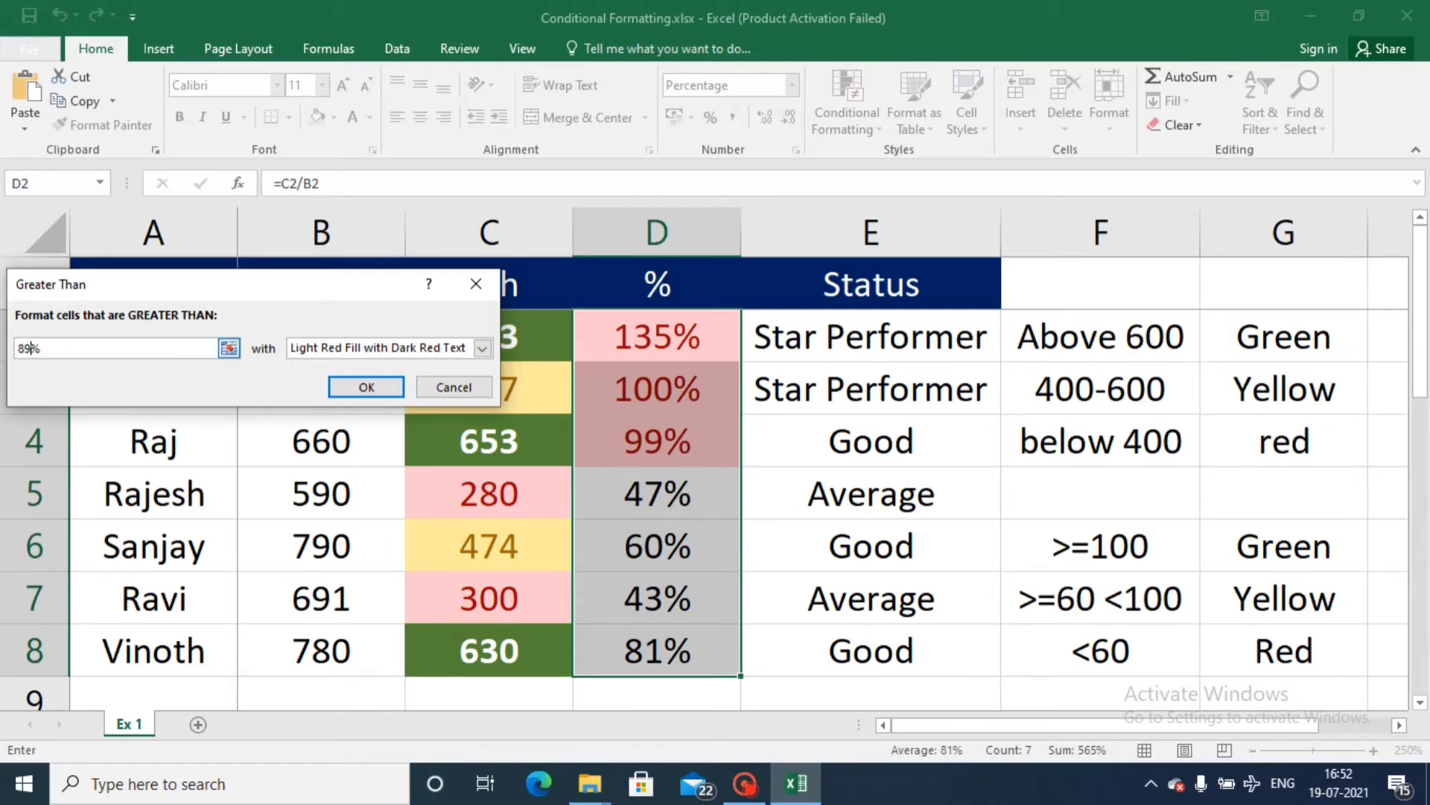
key(BackSpace)
key(BackSpace)
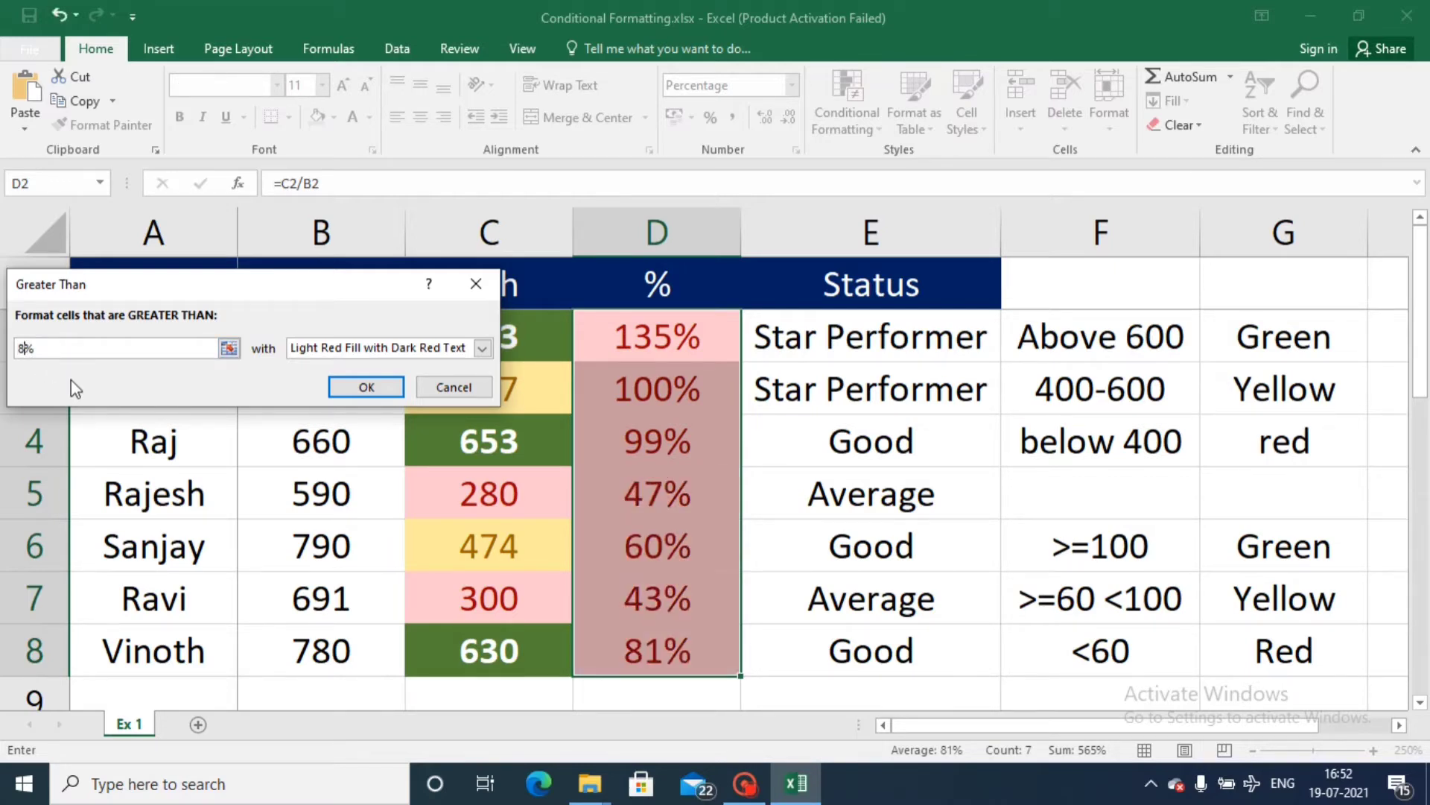
text(100)
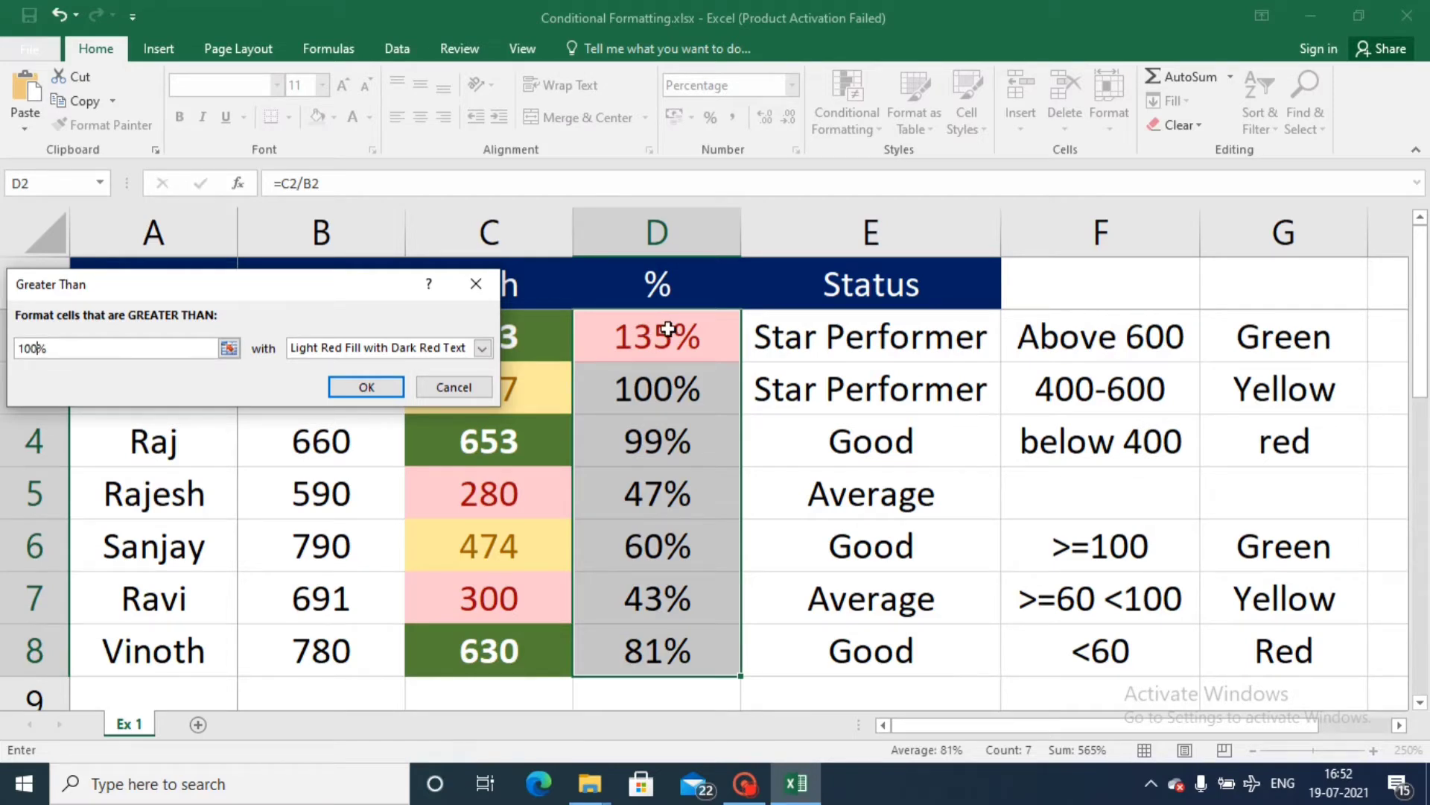
key(BackSpace)
key(BackSpace)
key(BackSpace)
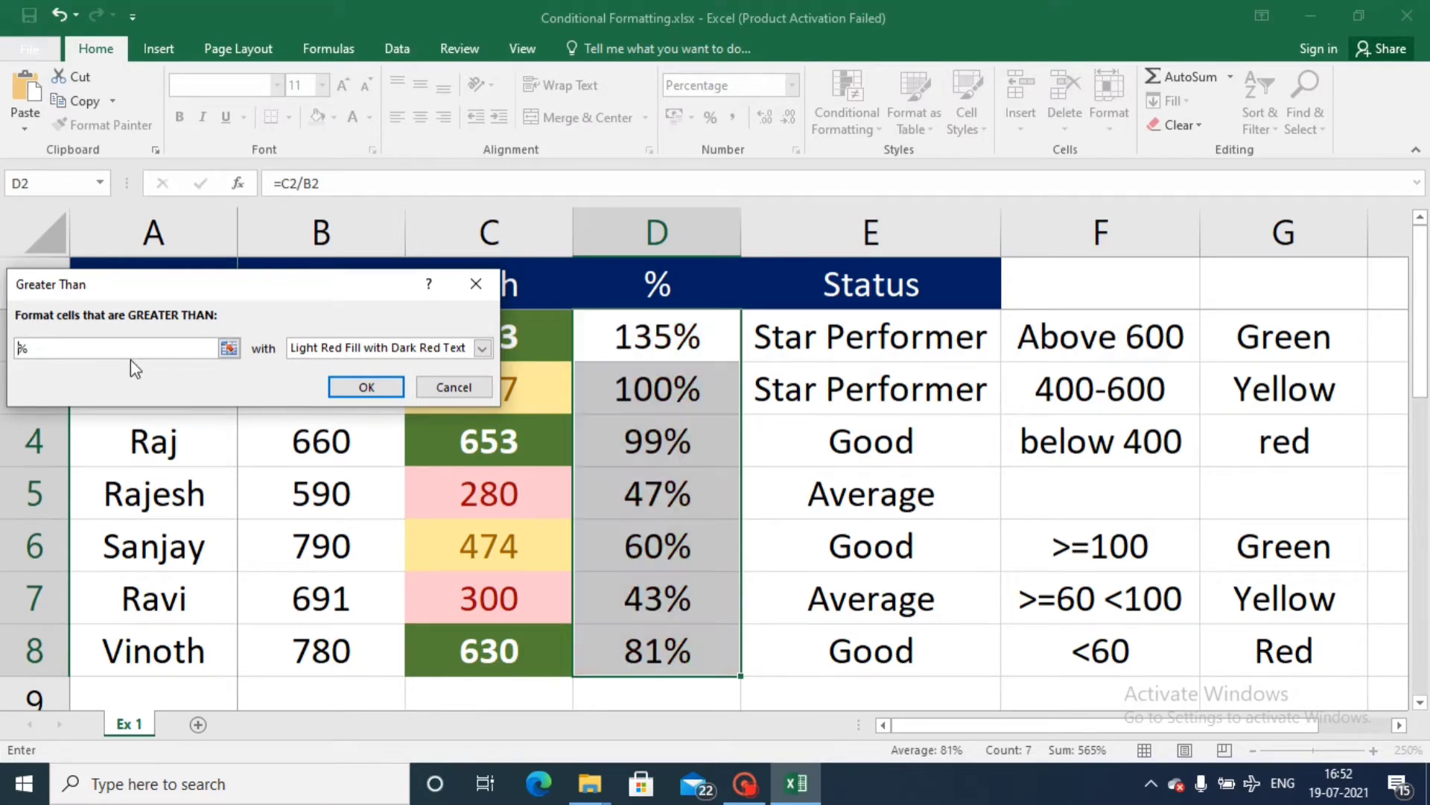
text(99)
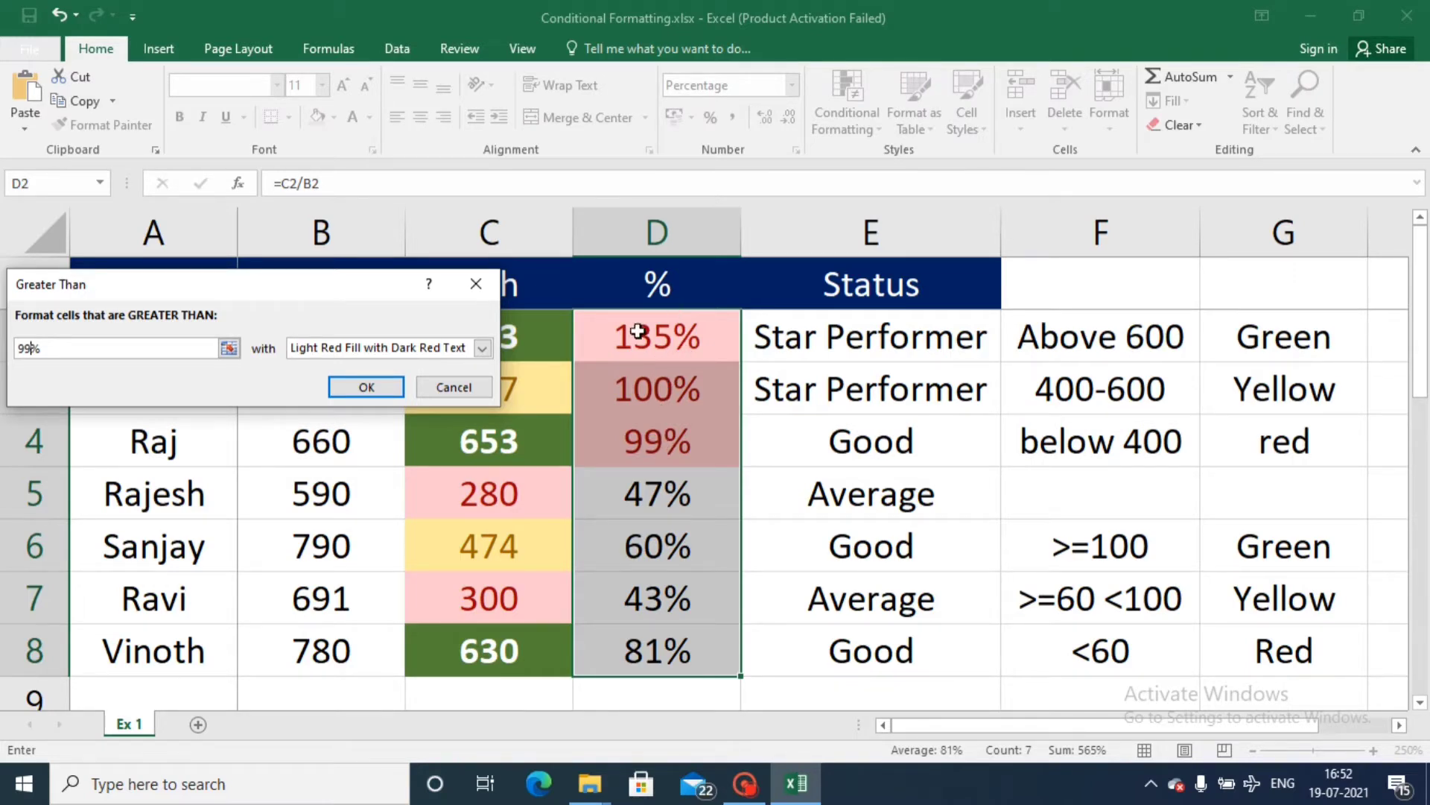
click(479, 392)
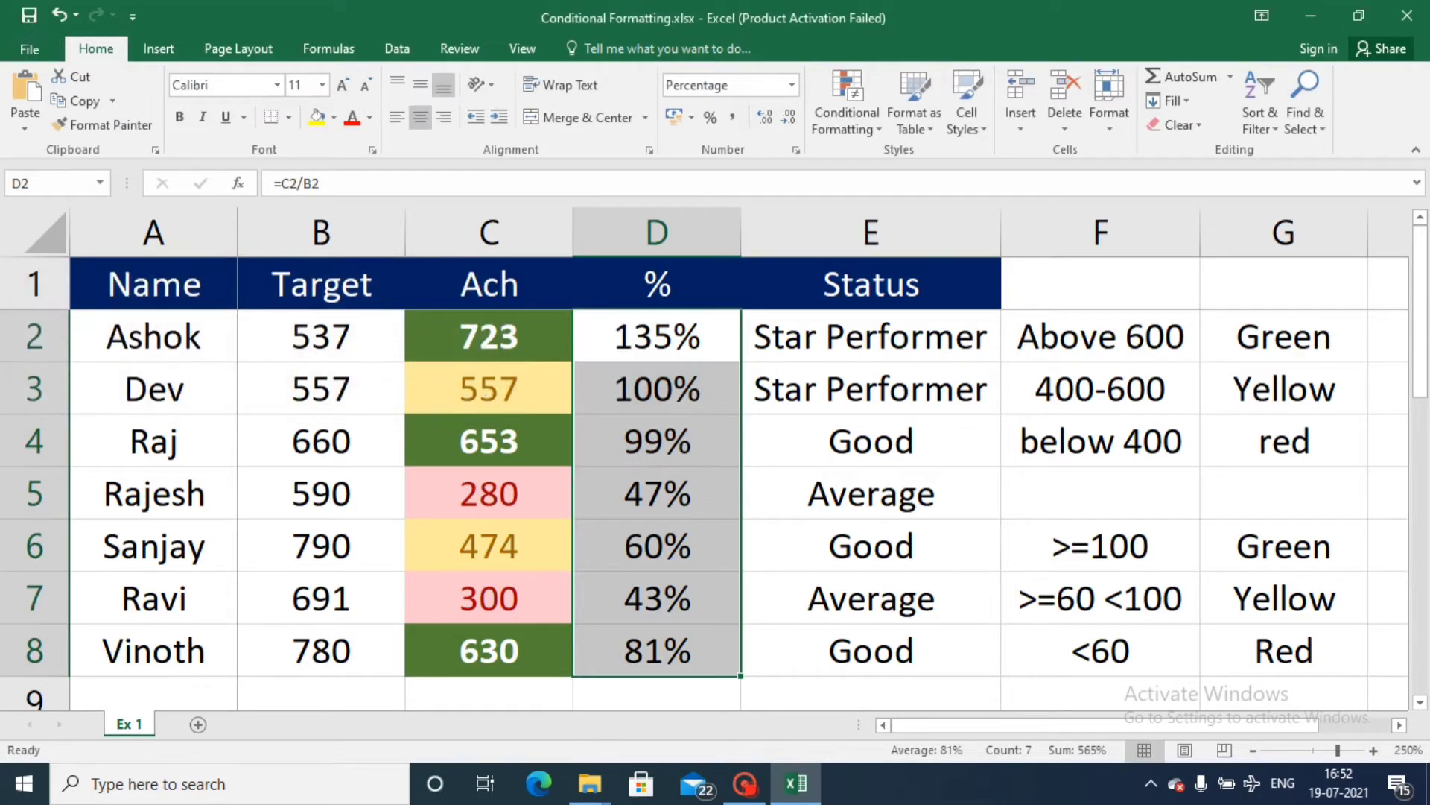
click(854, 115)
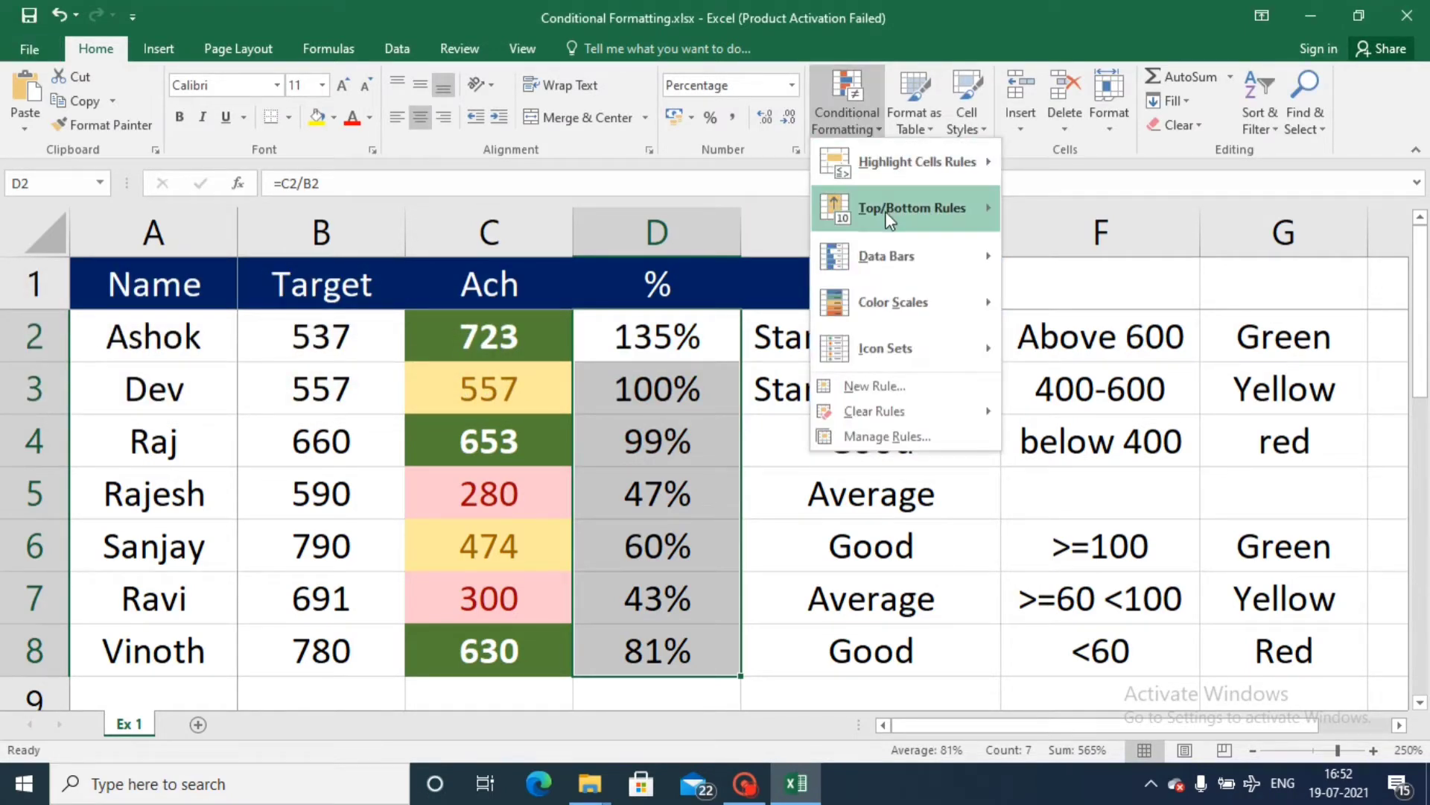
mouse_move(882, 177)
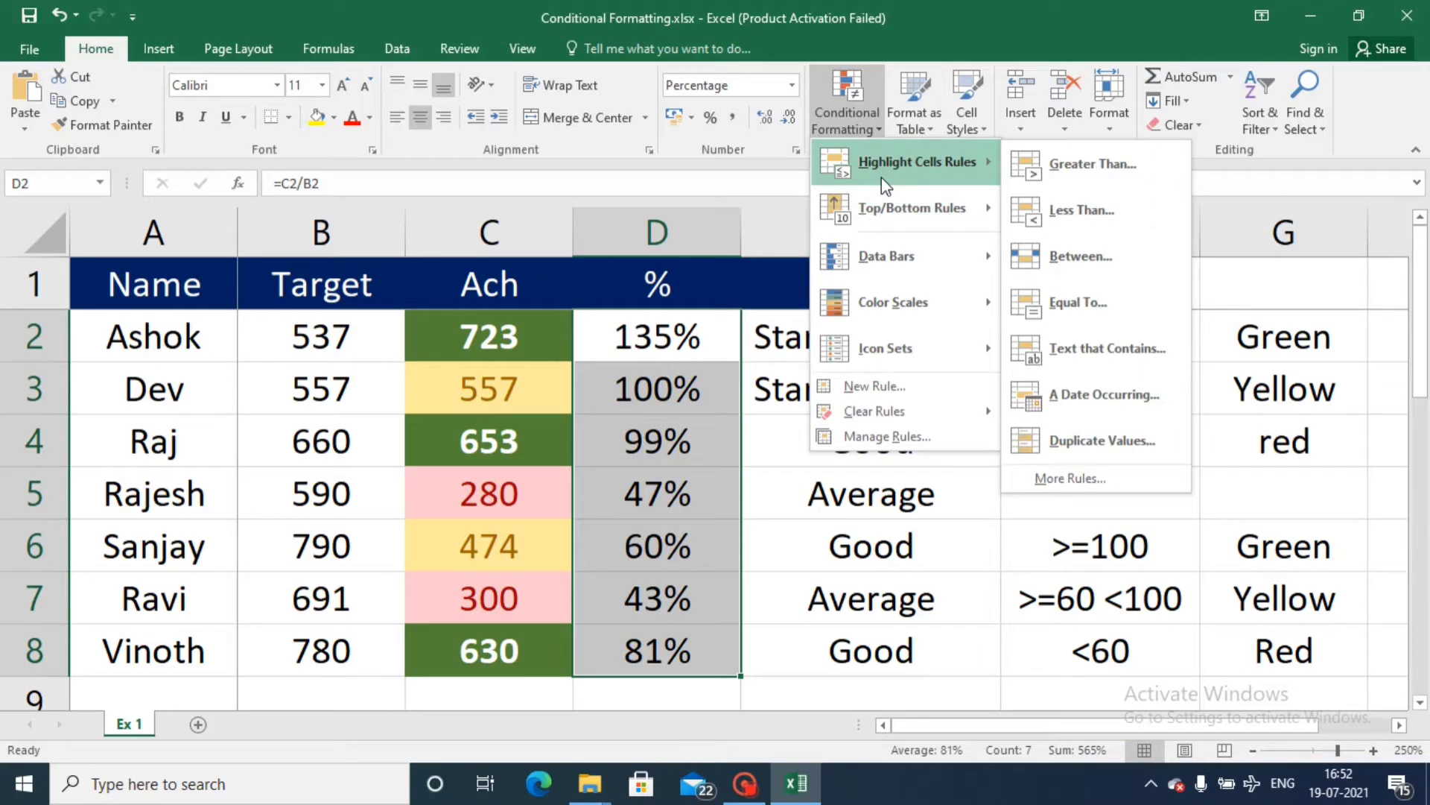
click(1072, 254)
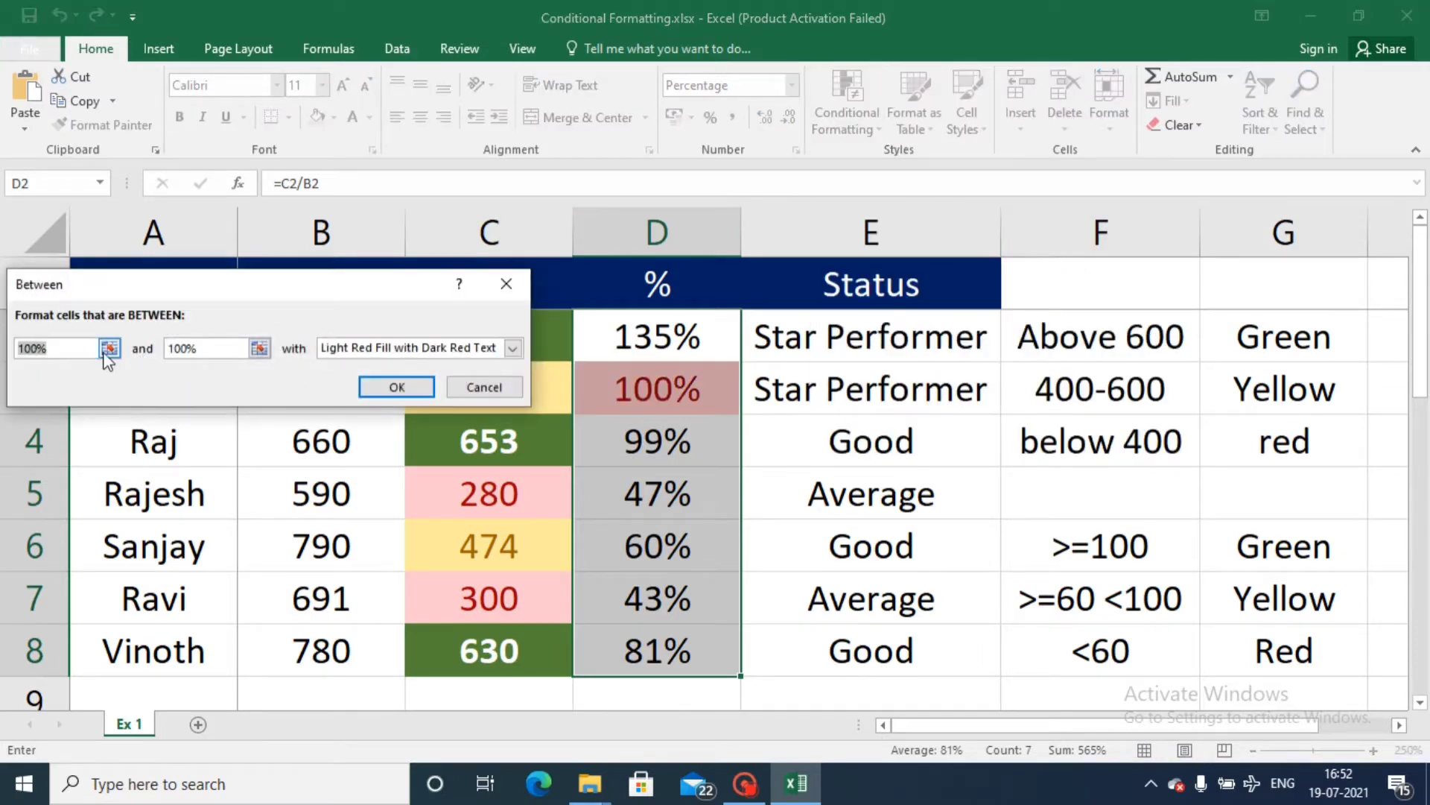
click(490, 391)
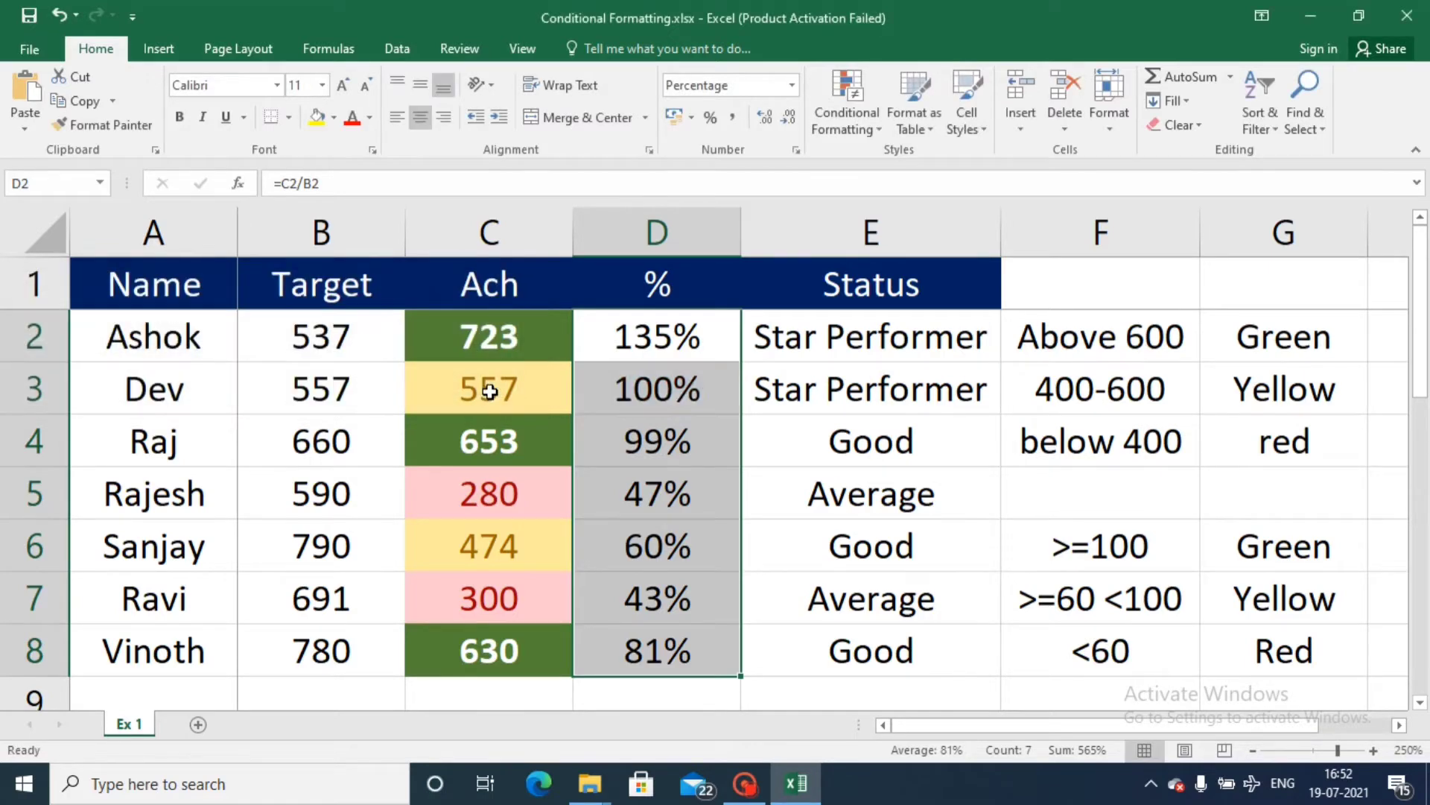
Step: Create a formula-based formatting rule for D2:D8 with the formula =D2>=100%
click(853, 123)
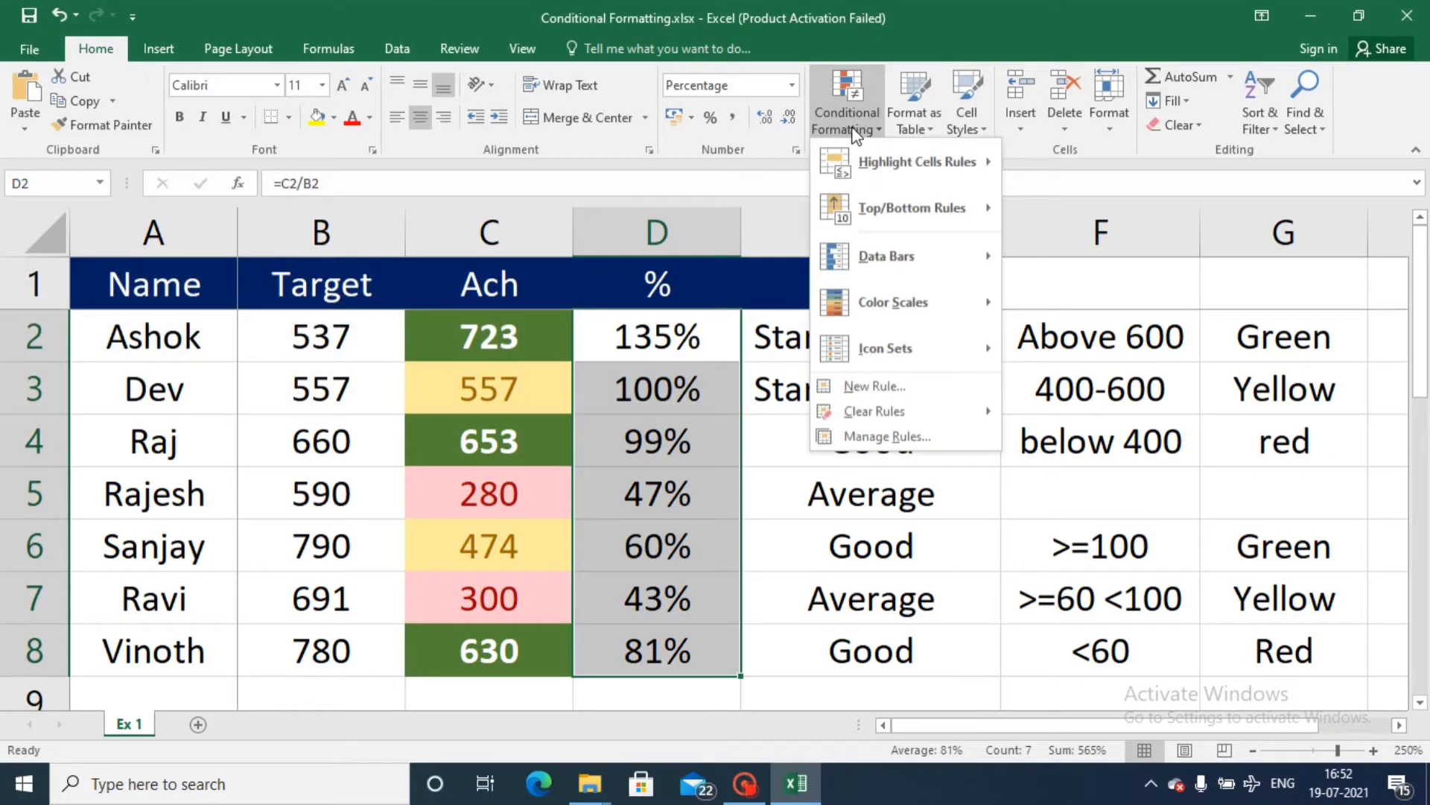
click(862, 387)
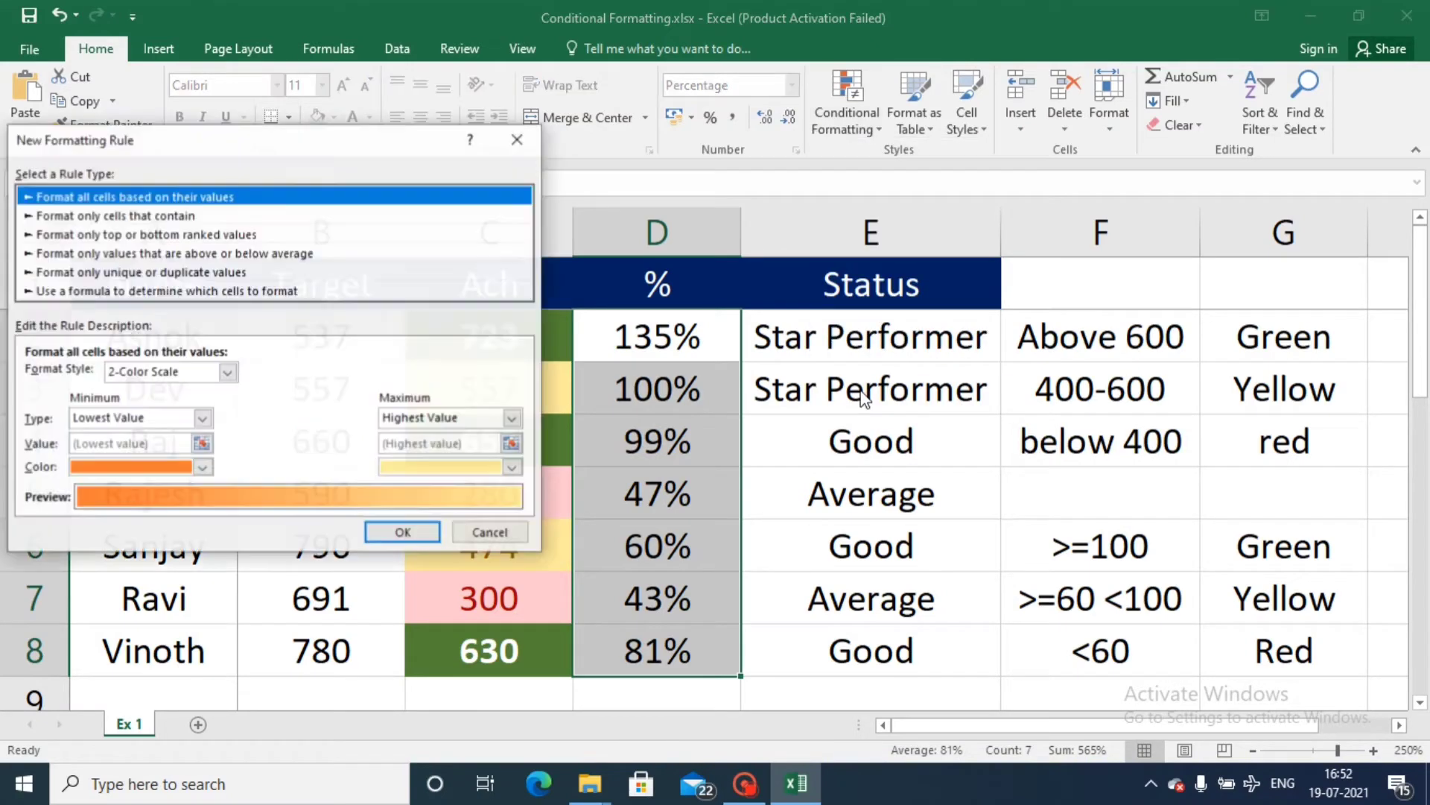
click(218, 291)
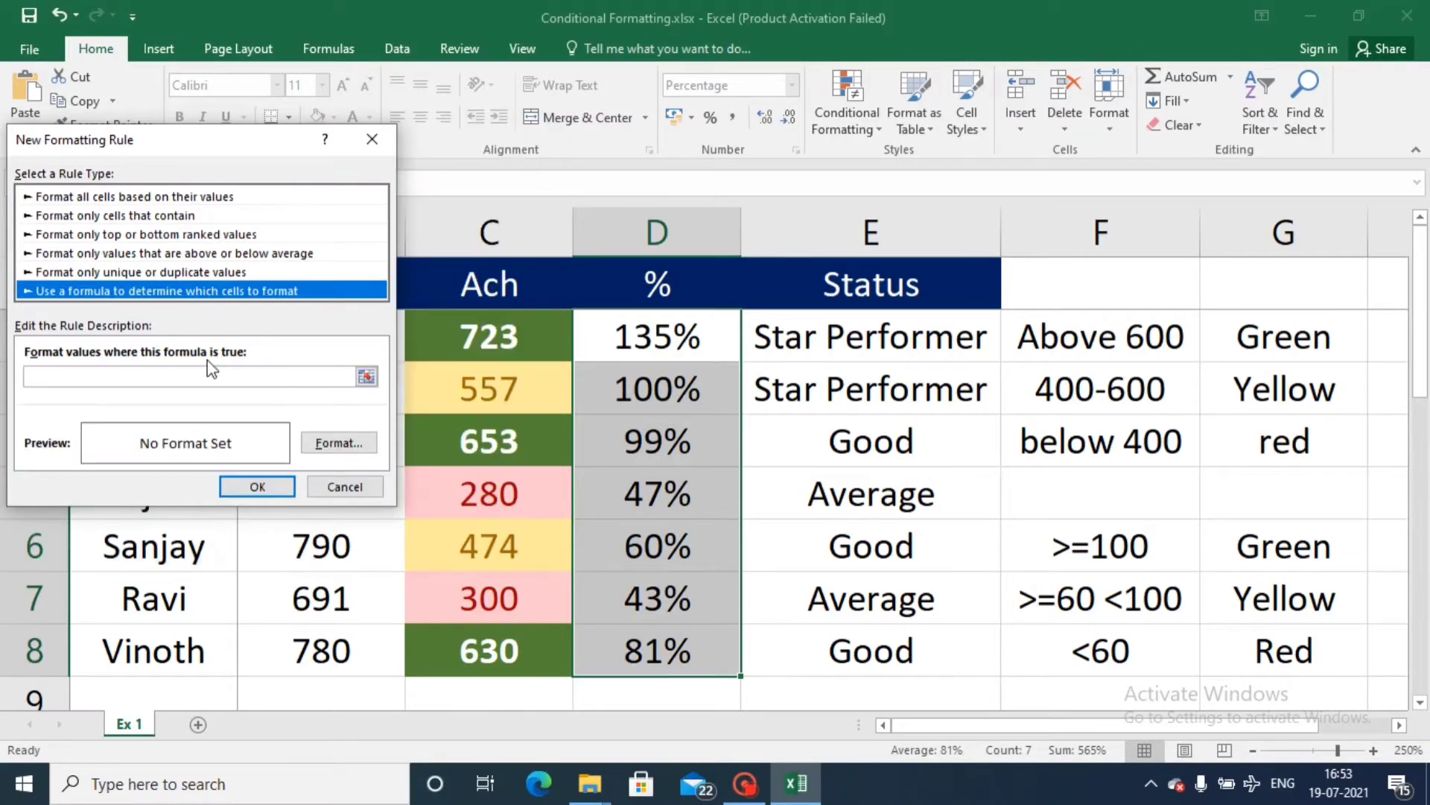
click(353, 376)
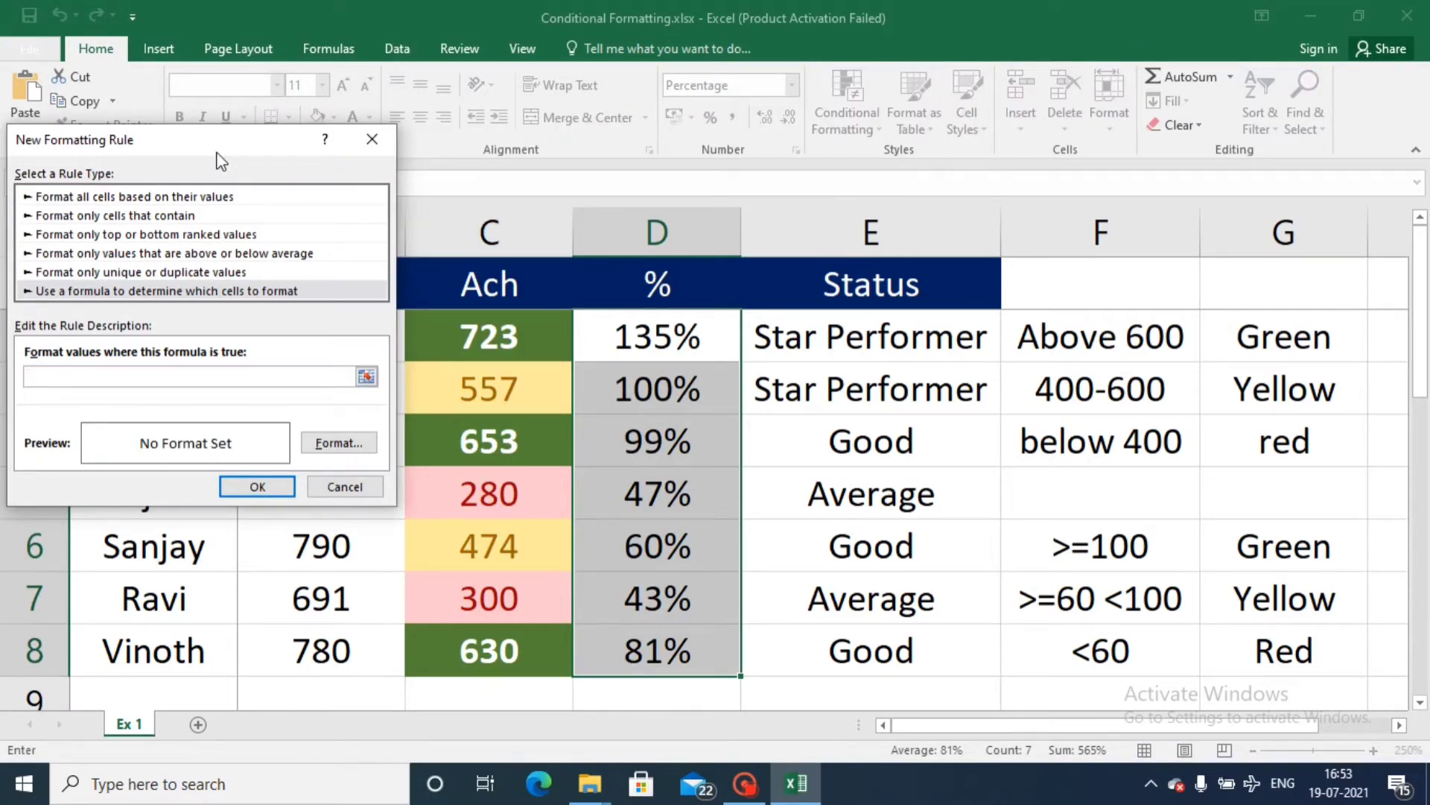
drag(221, 160, 1003, 238)
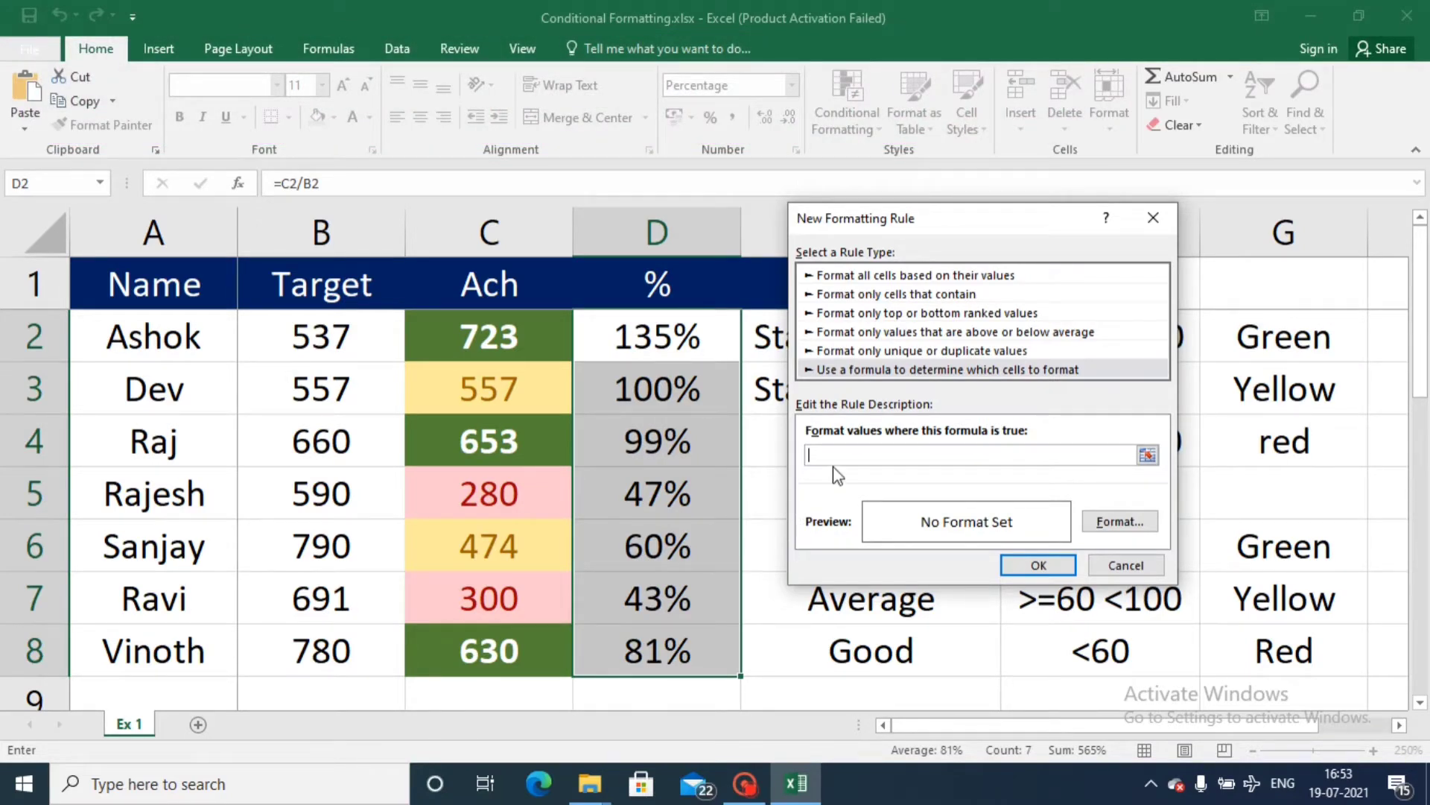
text(=)
text(D2>=100)
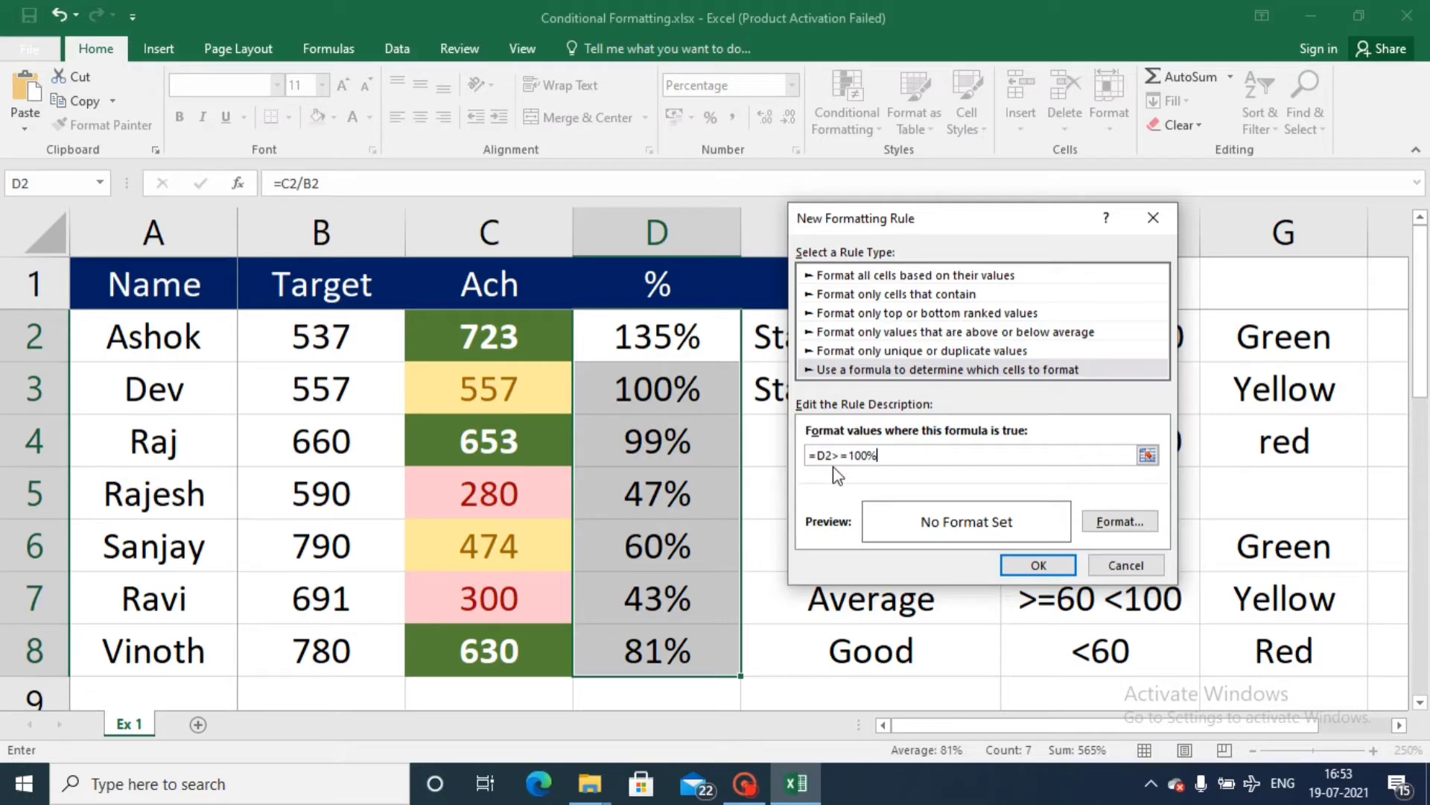
Step: Give the formula rule a dark green background fill and apply it to D2:D8
click(1119, 522)
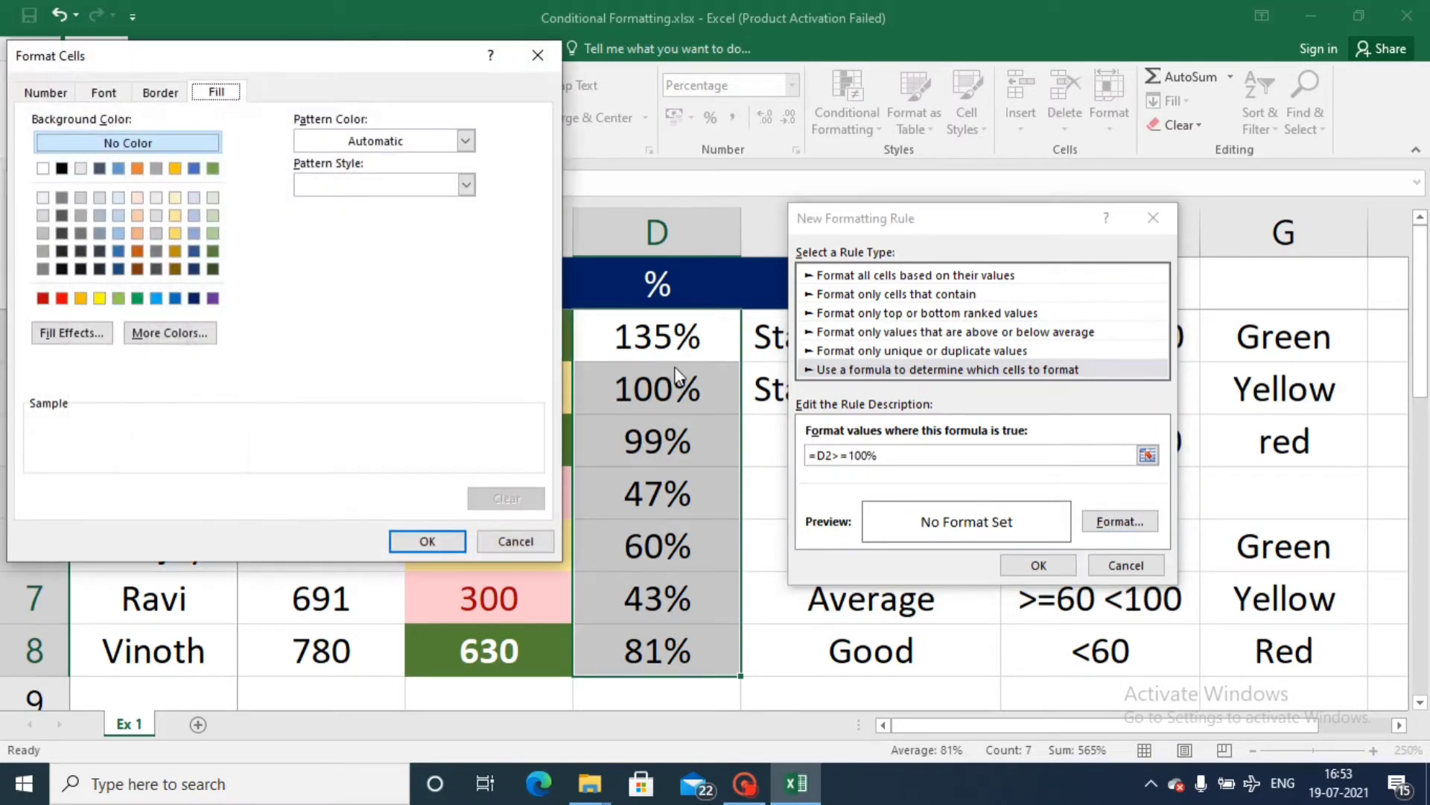
click(213, 250)
click(425, 540)
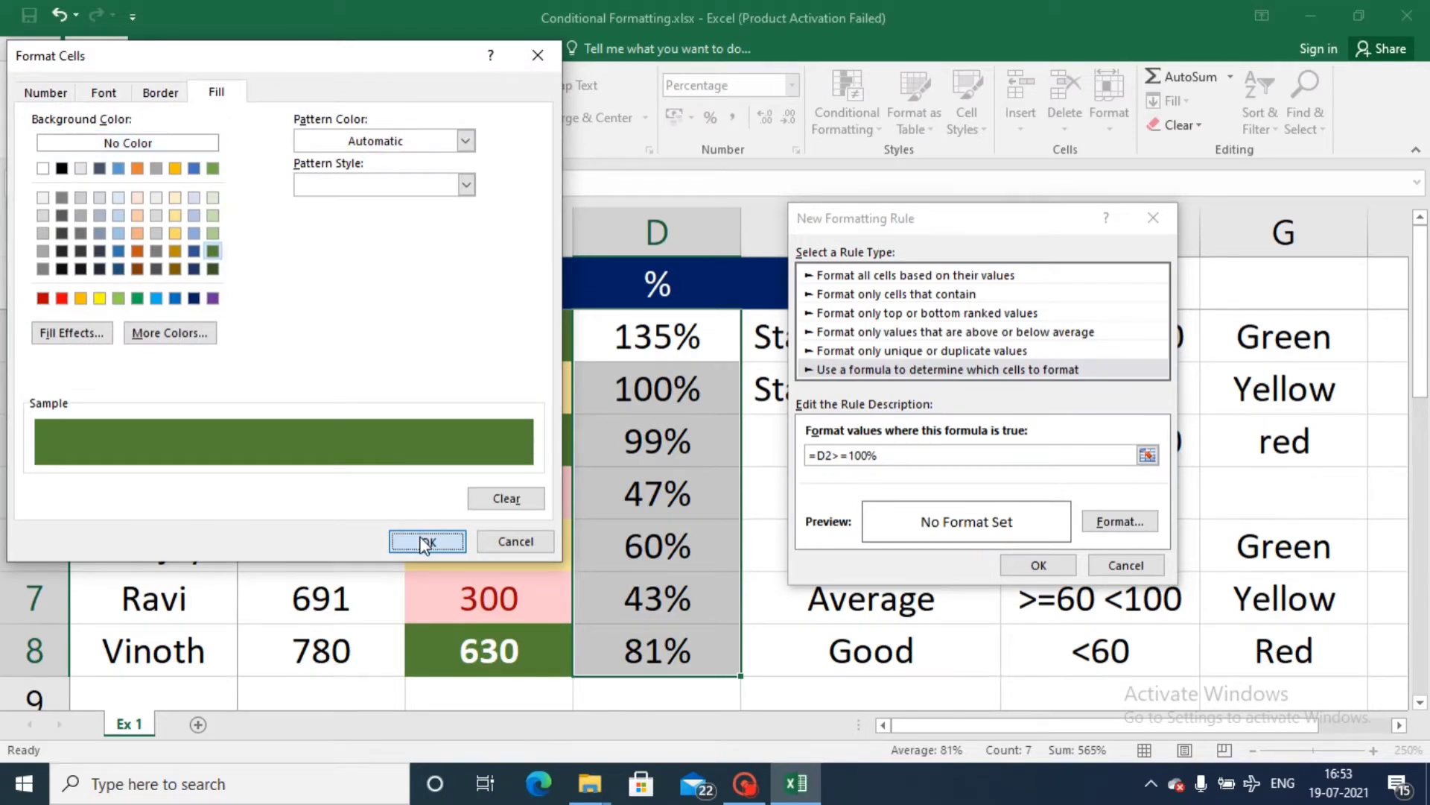
click(1038, 565)
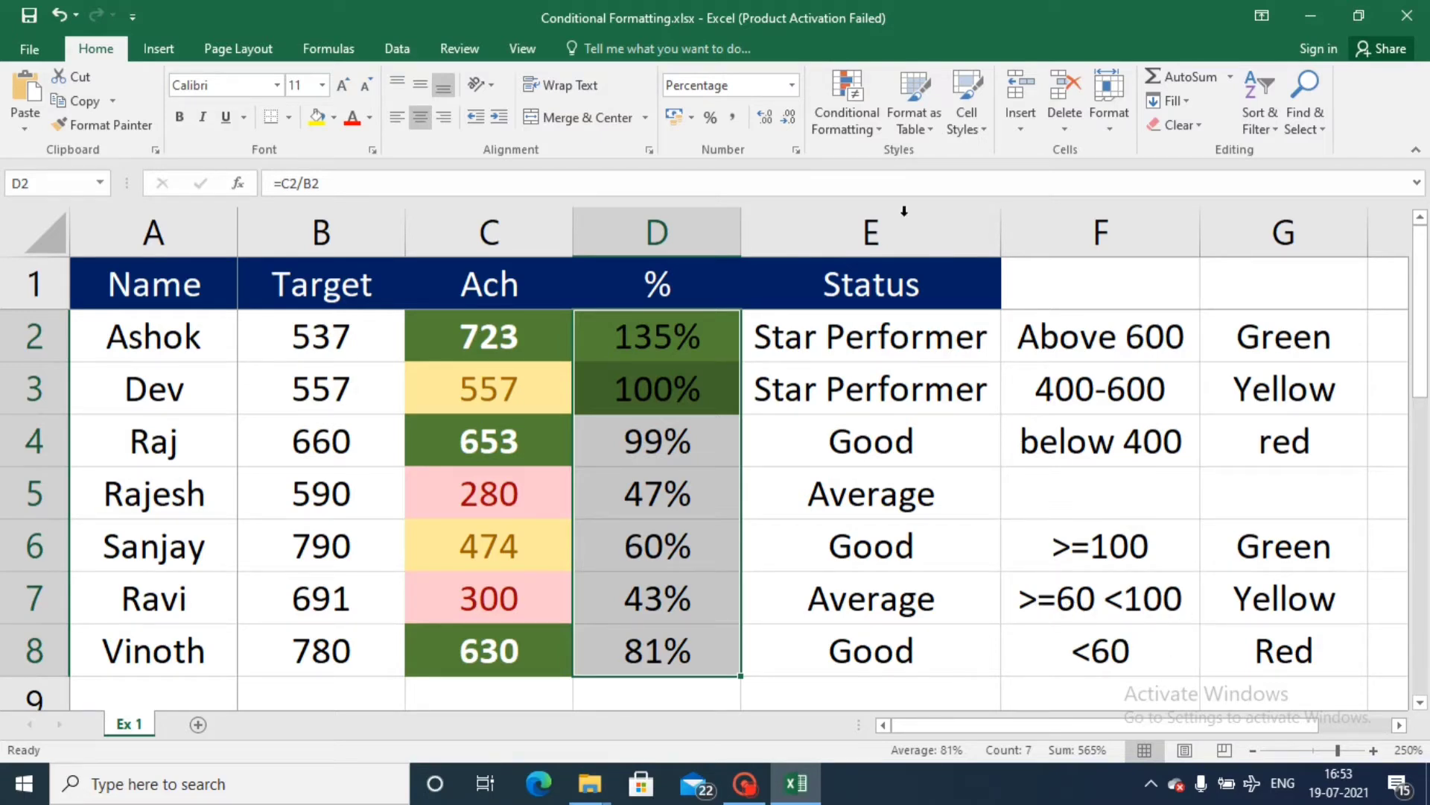
Step: Create a formula-based formatting rule for D2:D8 with the formula =AND(D2>=60%,D2<100%)
click(857, 130)
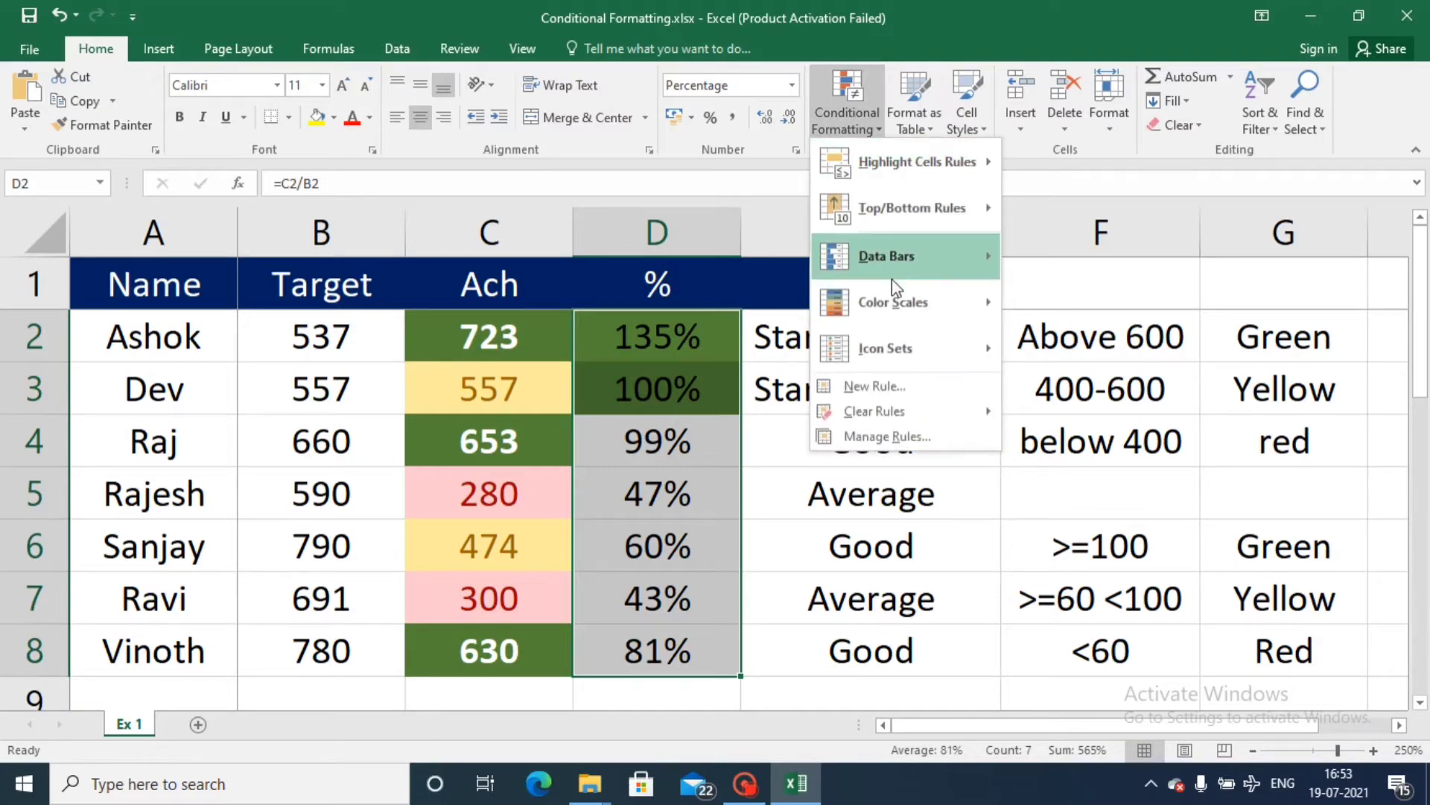
click(897, 387)
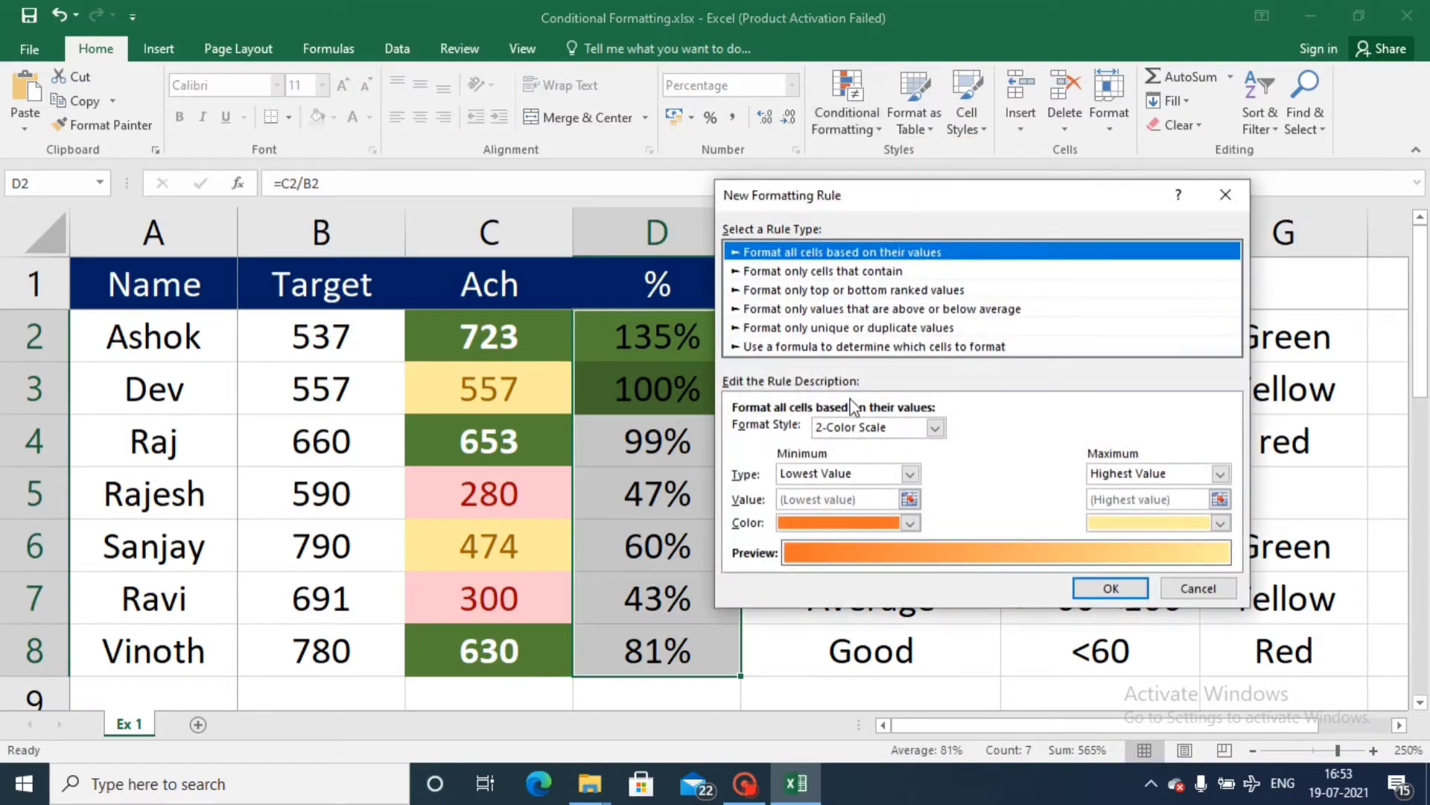
click(854, 347)
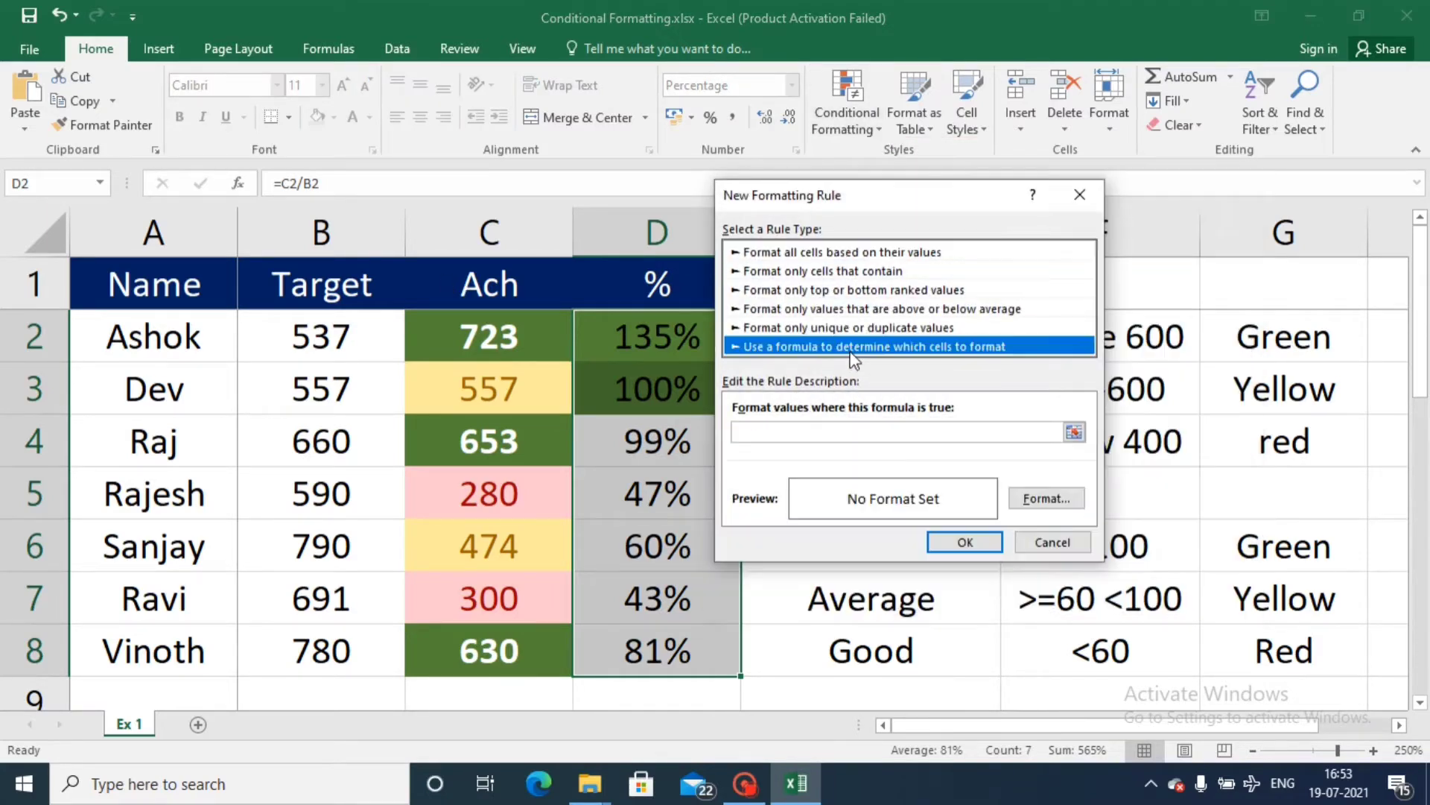
click(803, 432)
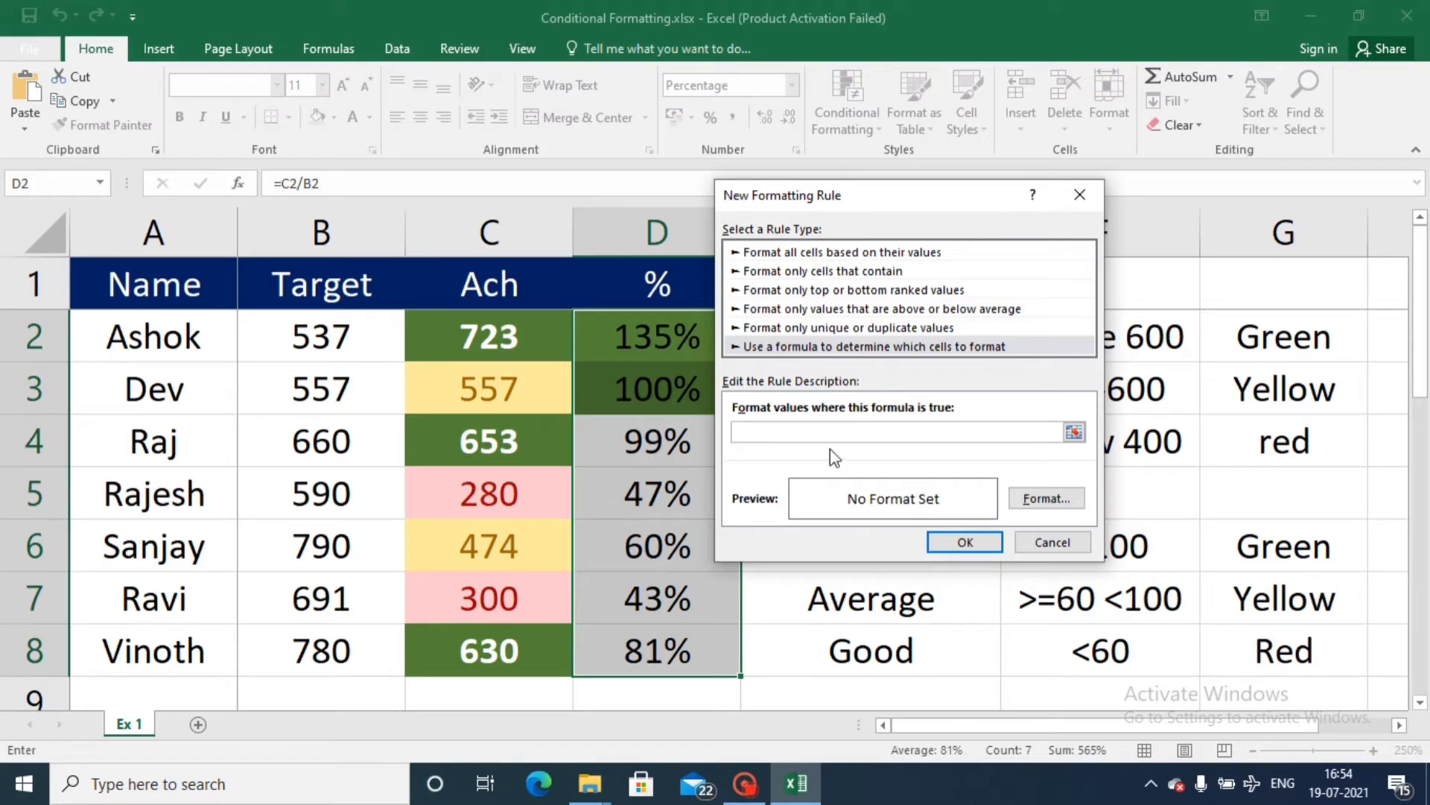
text(=AND(D2>=60%,D2<100%)
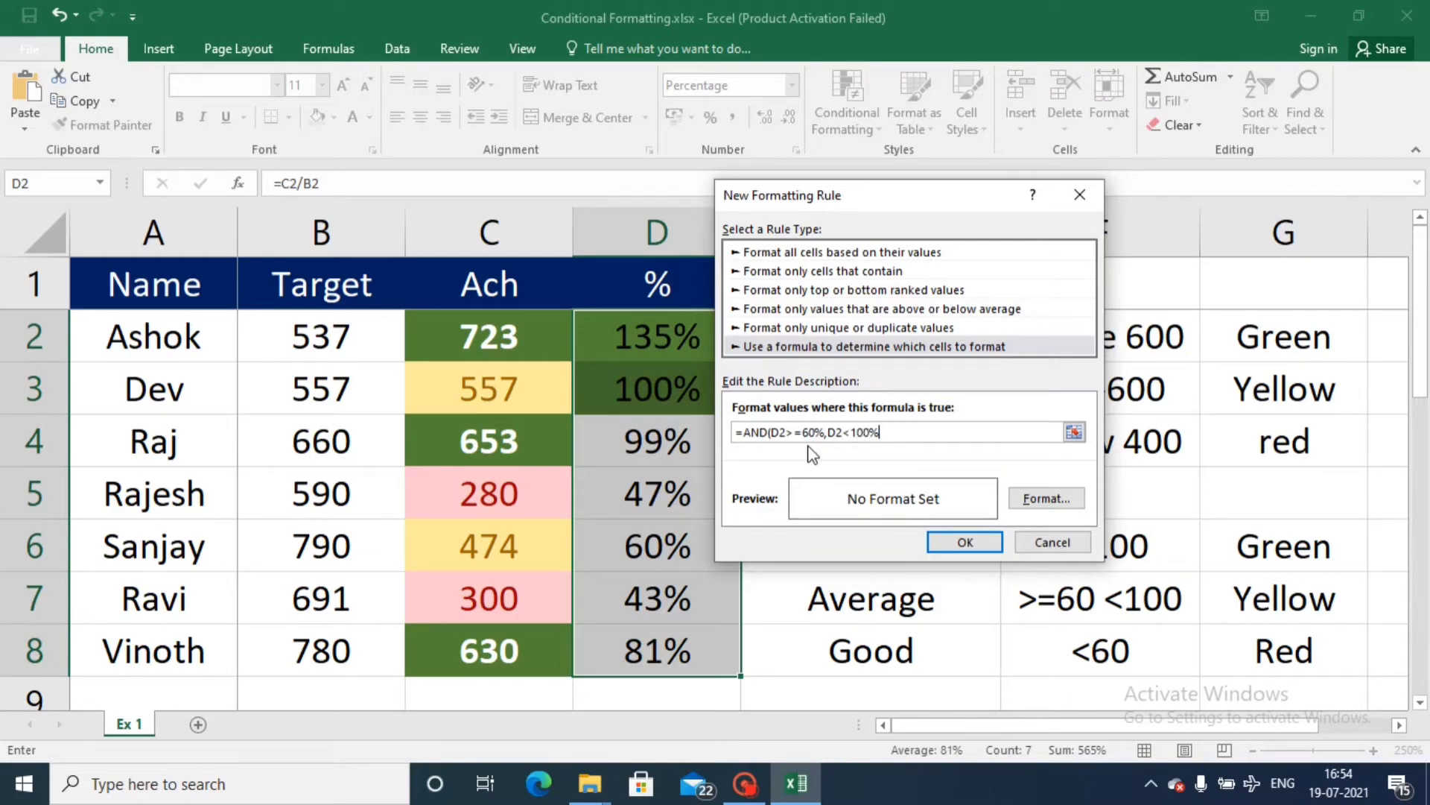
text())
Step: Give the 60% to below 100% rule a gold background fill and apply it to D2:D8
click(1046, 498)
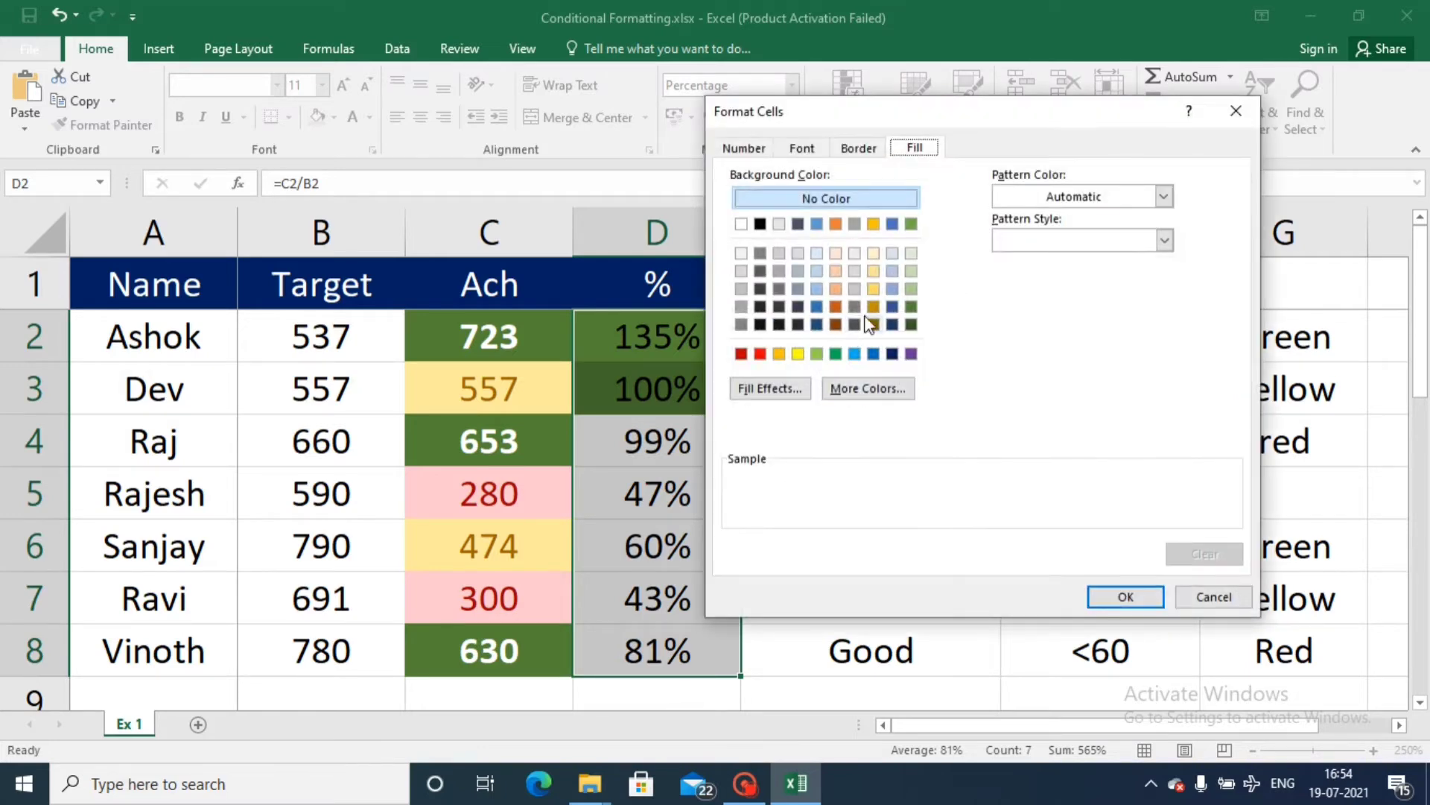
click(873, 225)
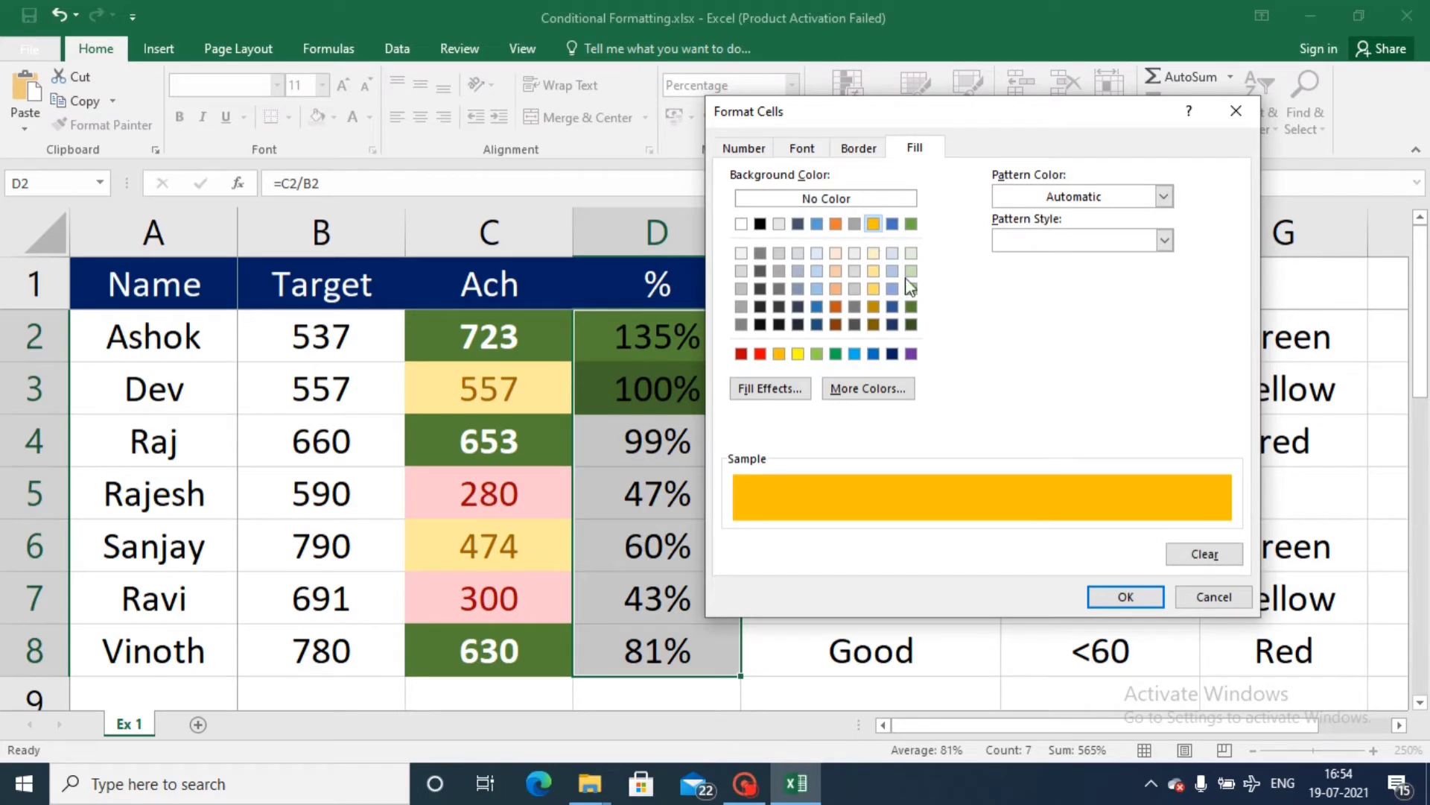
click(1125, 597)
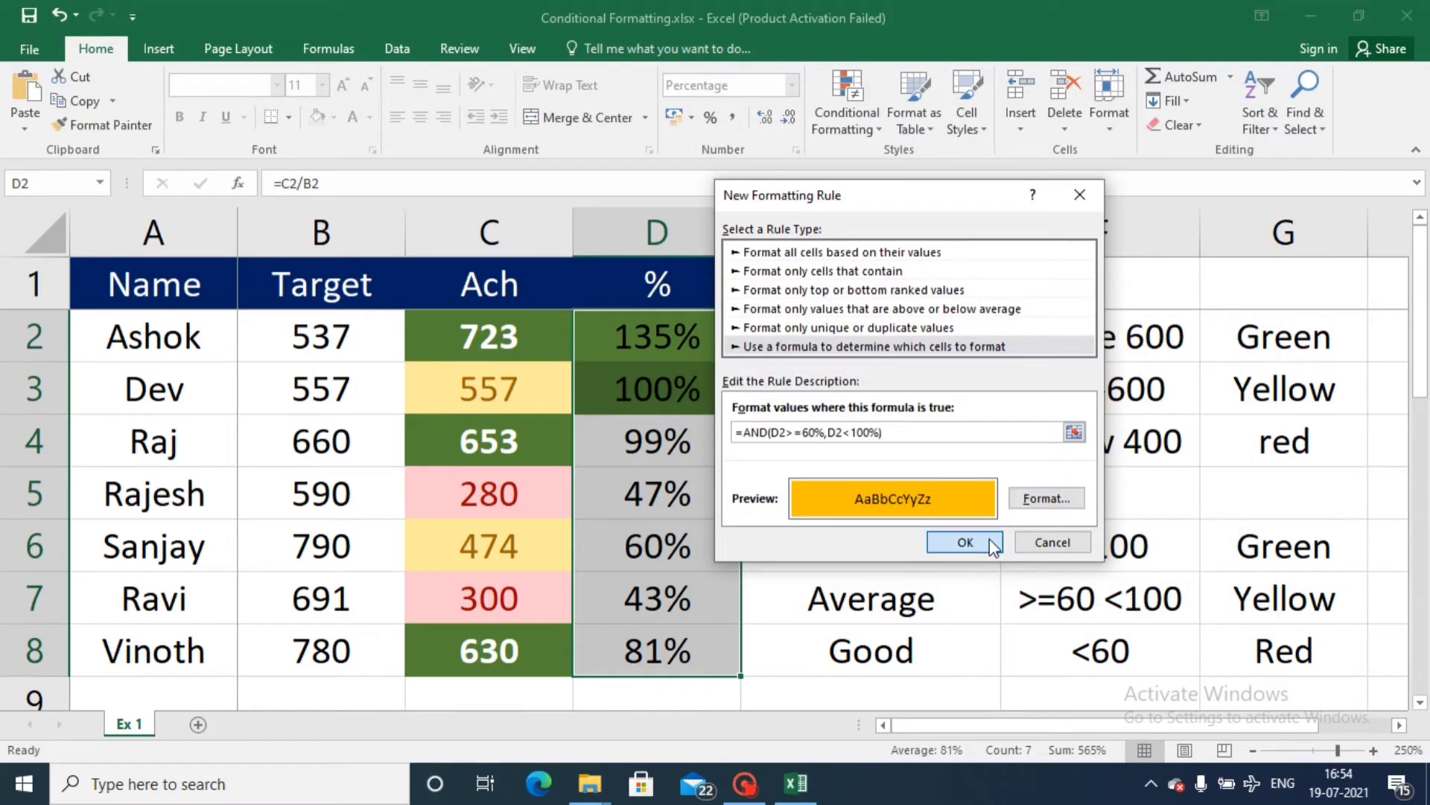
click(990, 541)
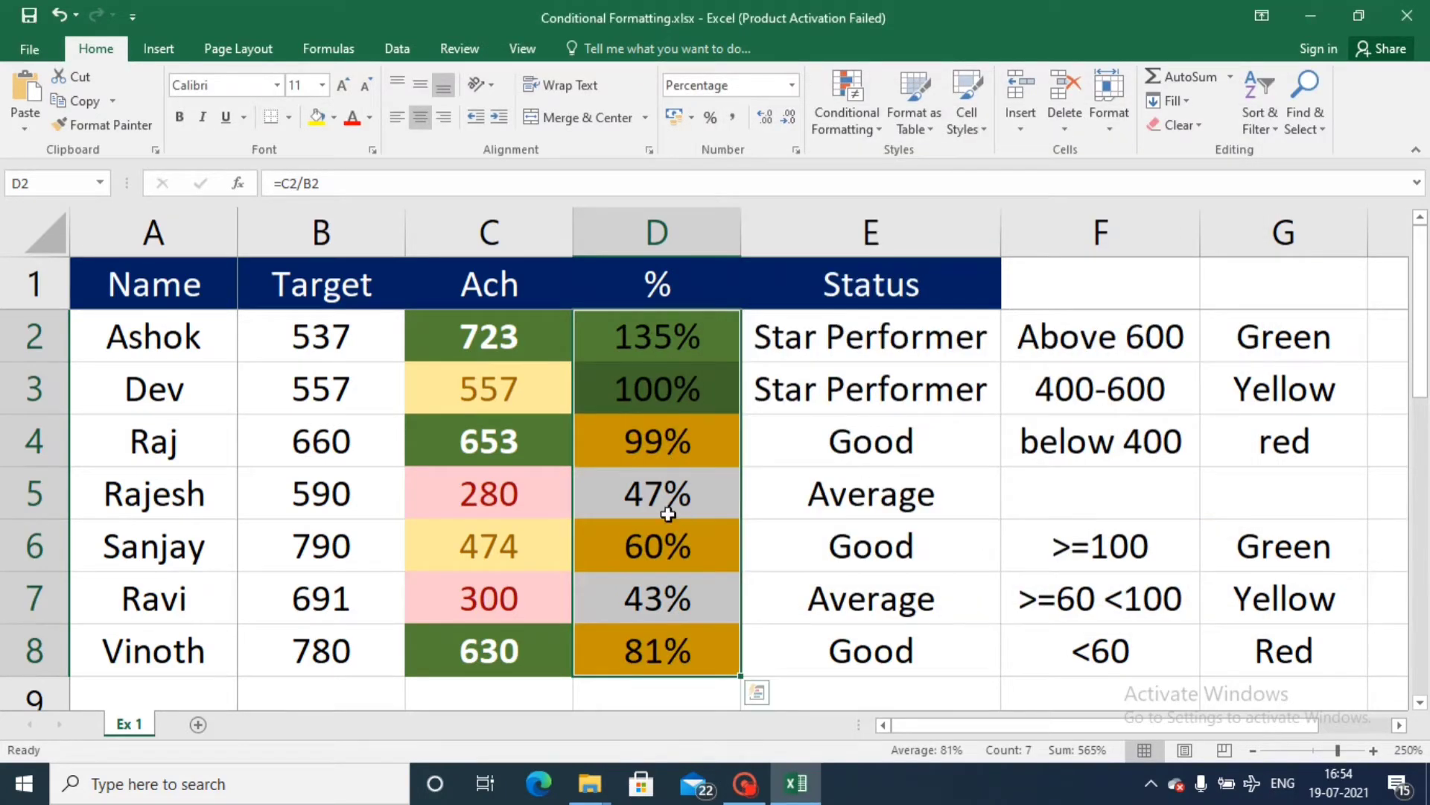
Step: Create another formula-based formatting rule for D2:D8 with the formula =D2<60%
click(853, 119)
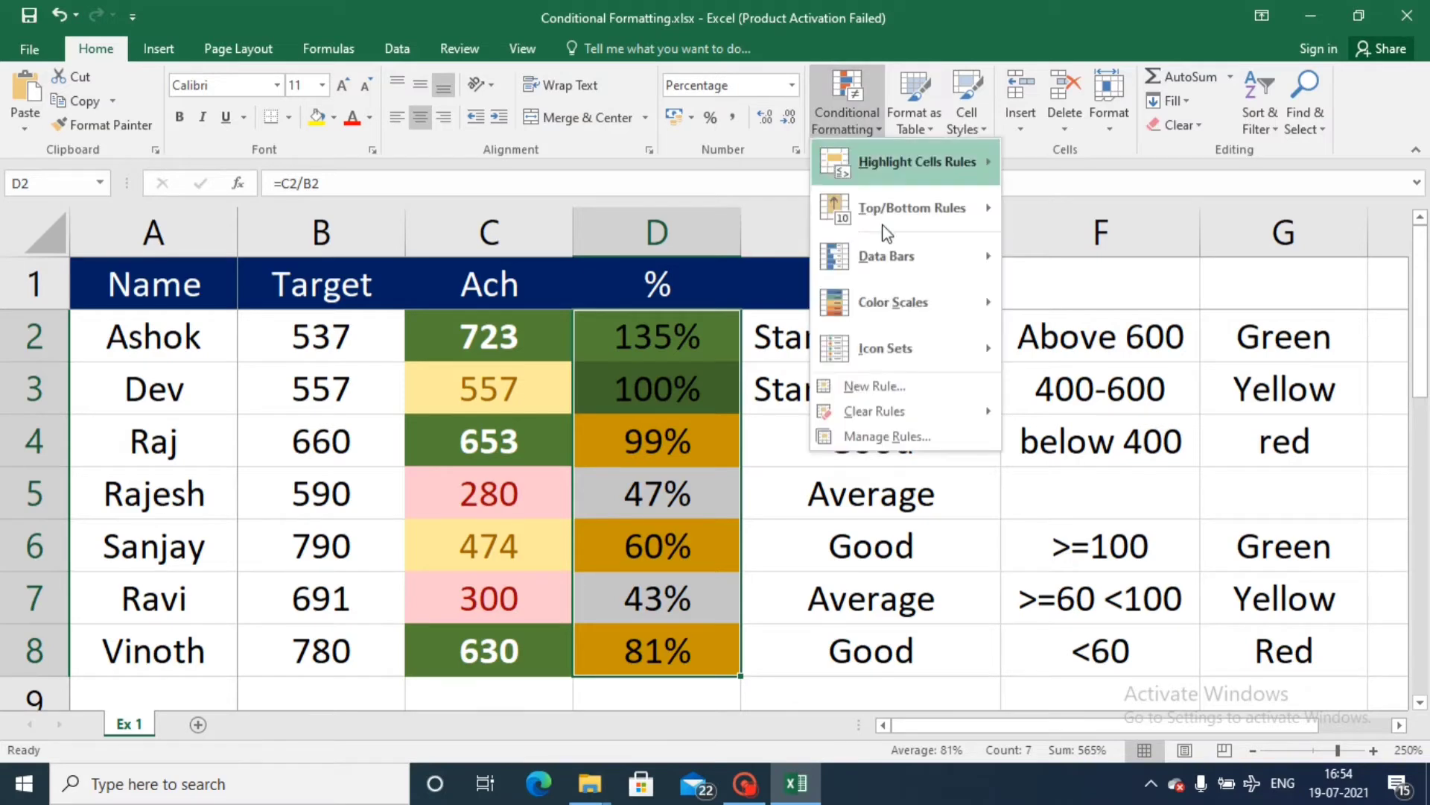
click(904, 386)
click(777, 323)
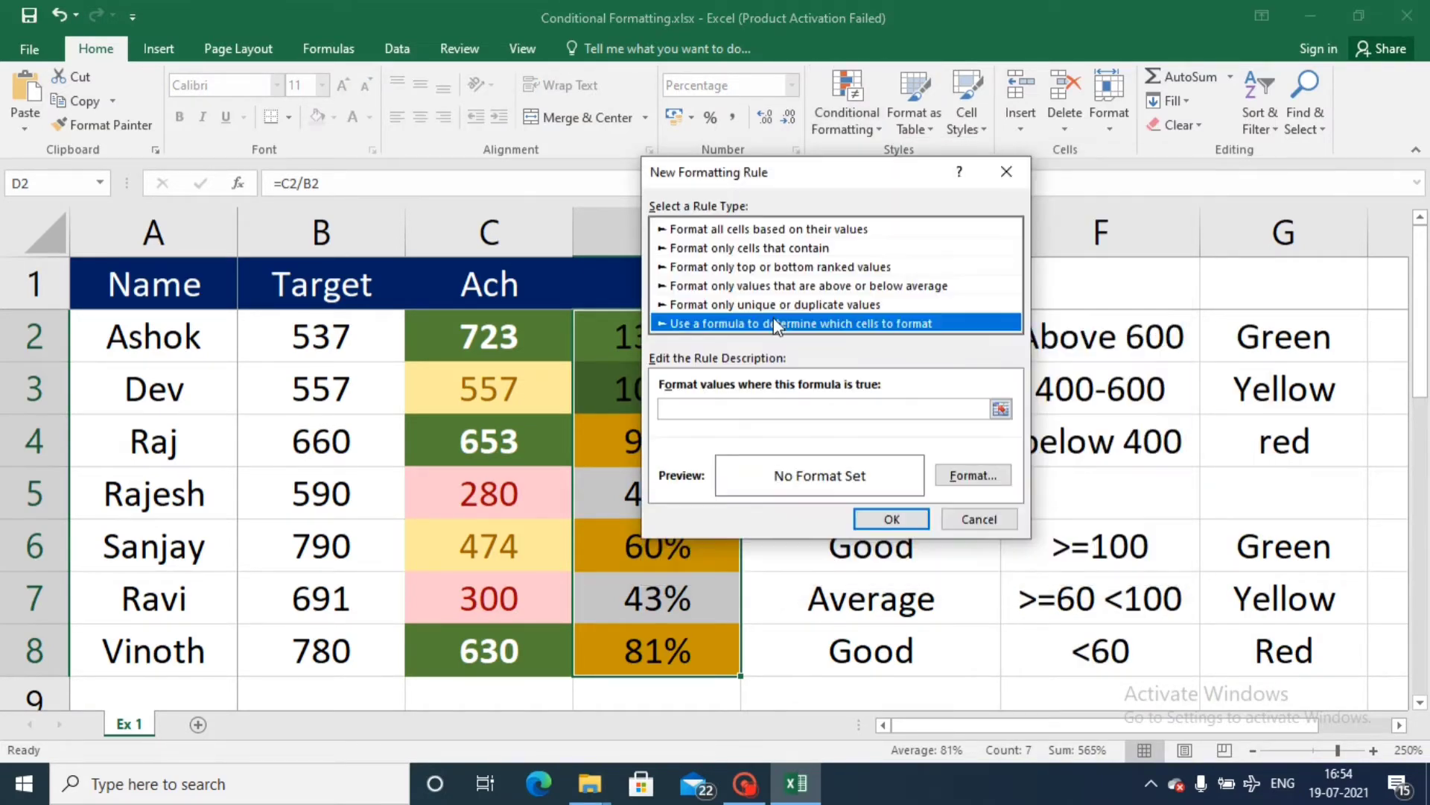
click(742, 408)
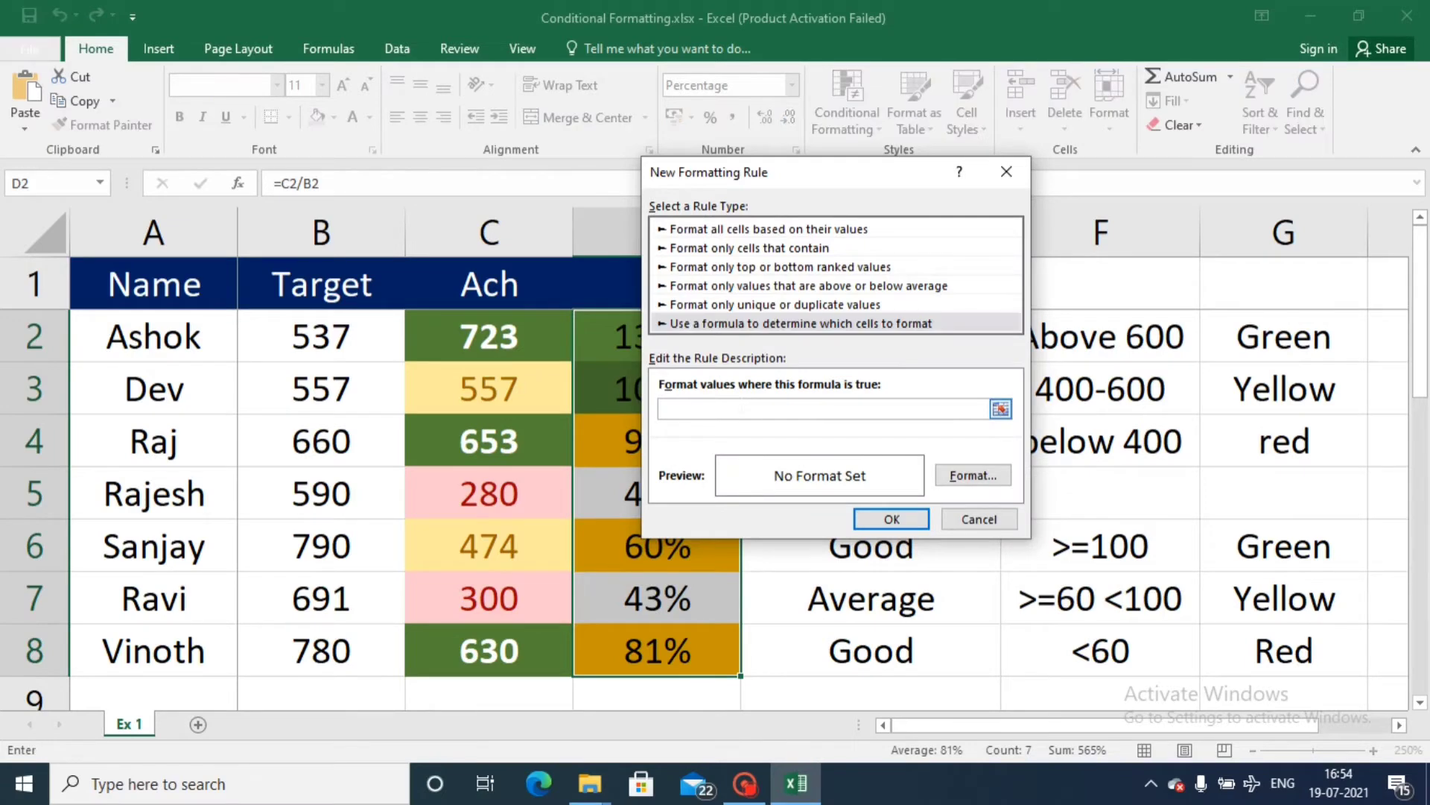
text(=D2<60%)
Step: Give the below 60% rule a red background fill and apply it to D2:D8
click(982, 480)
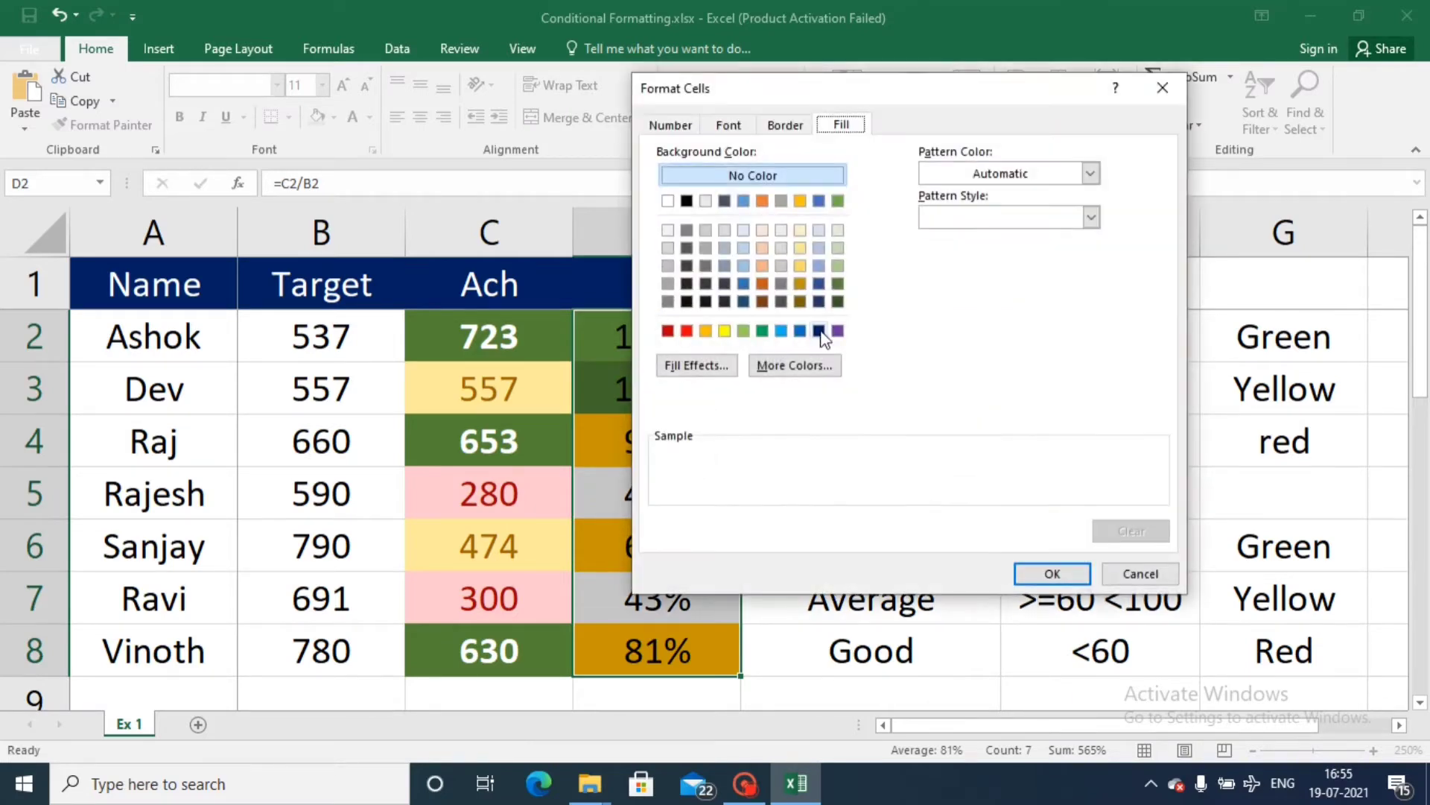
click(686, 330)
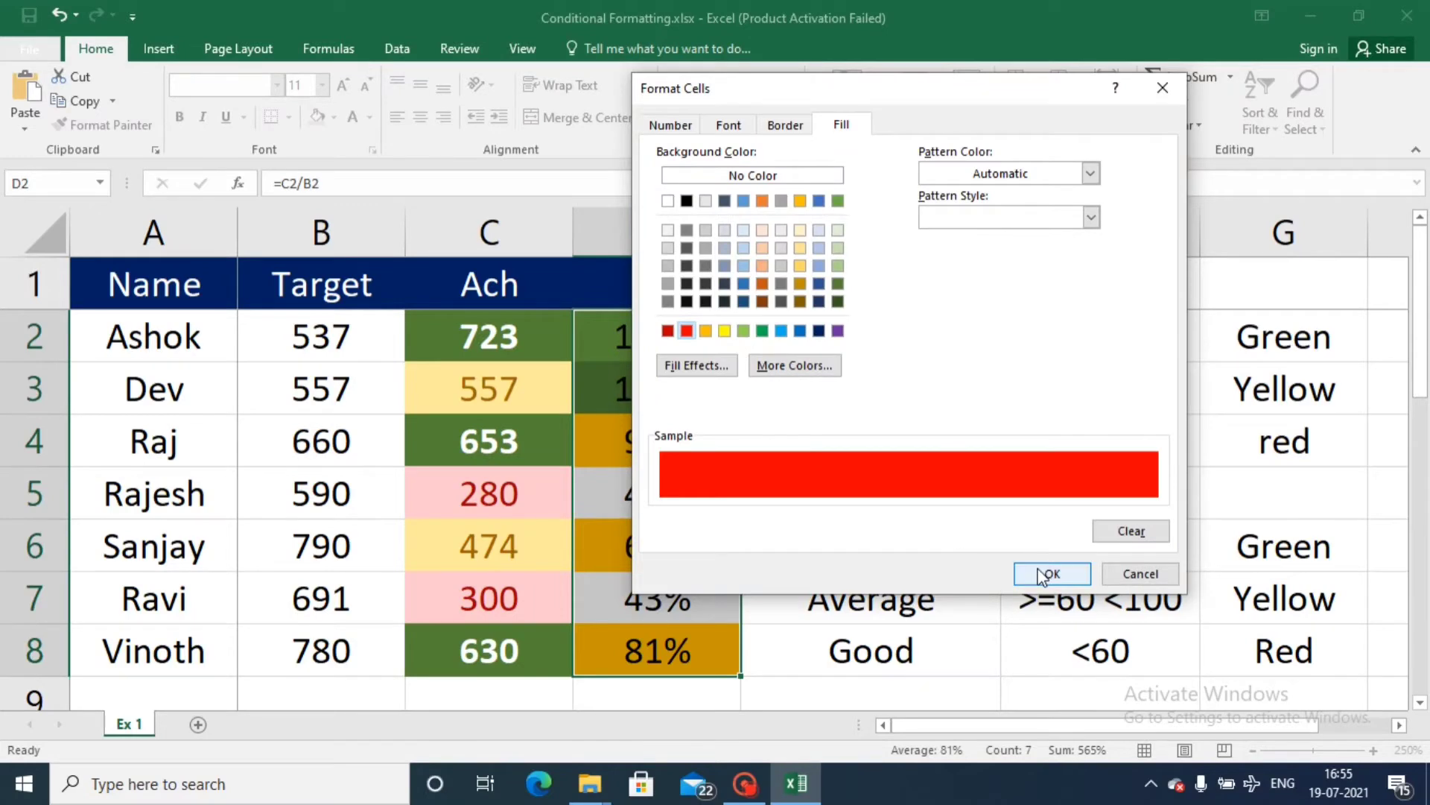
click(1043, 574)
click(899, 515)
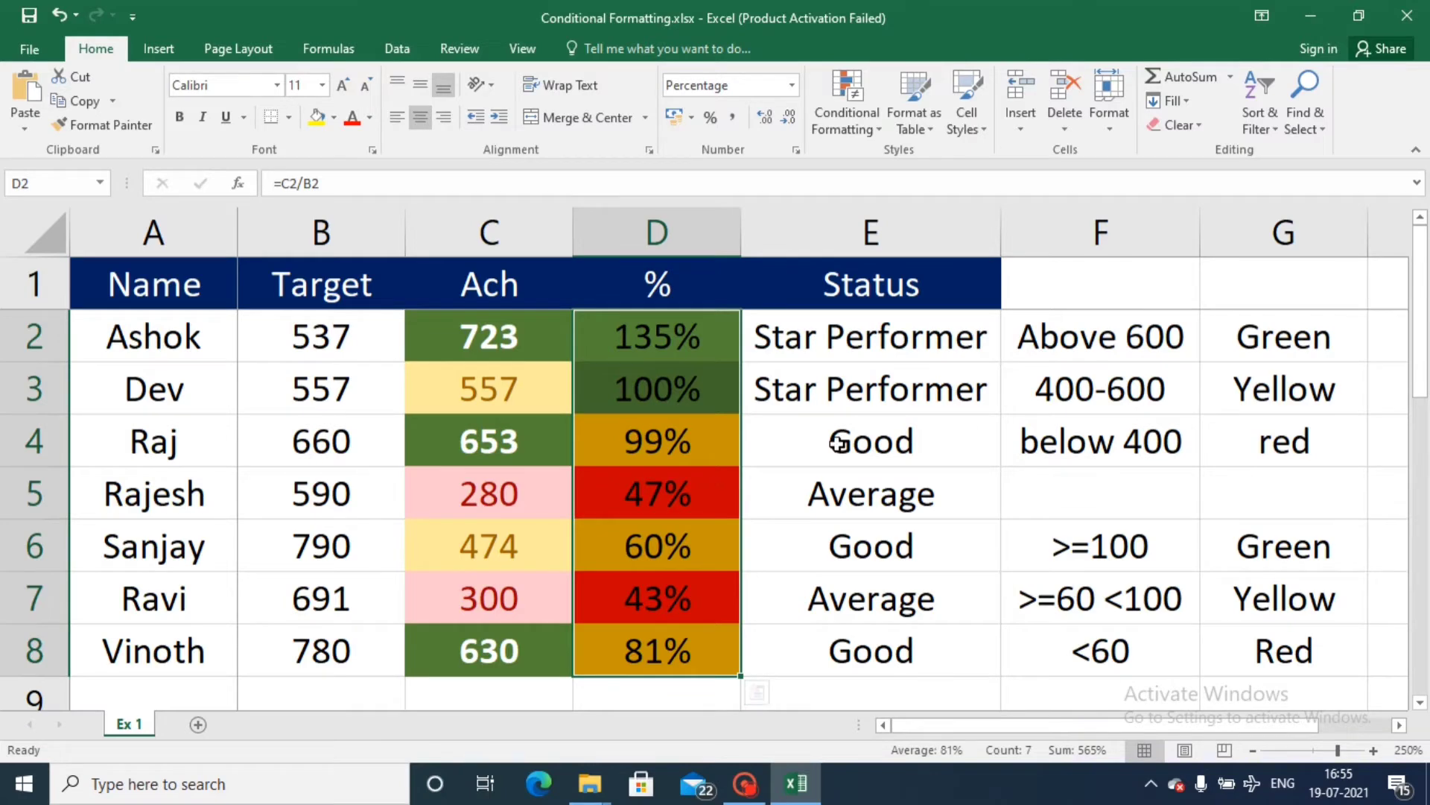
click(659, 328)
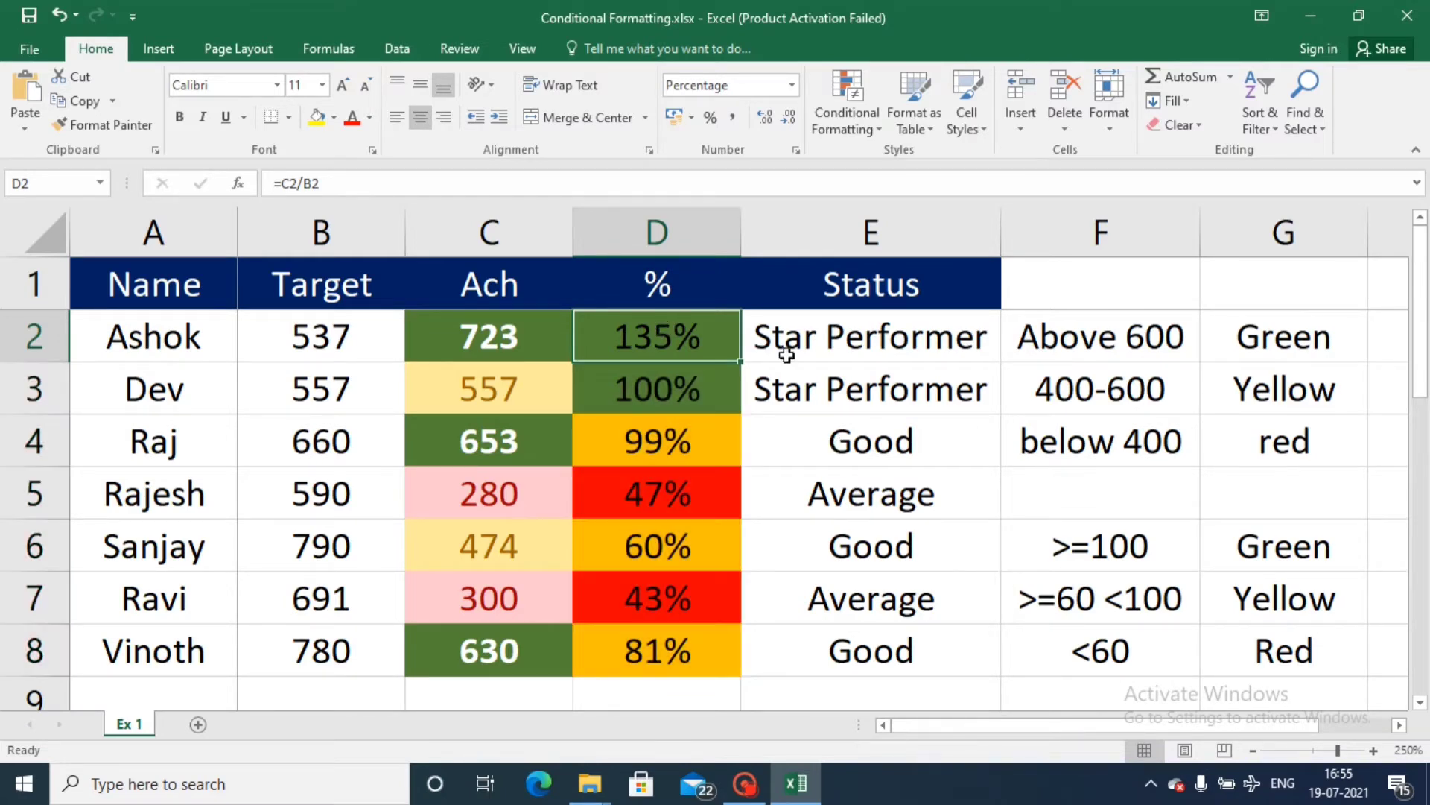
Step: Start an Equal To highlighting rule for the status cells E2:E8 that matches the text "Star Performer"
click(898, 343)
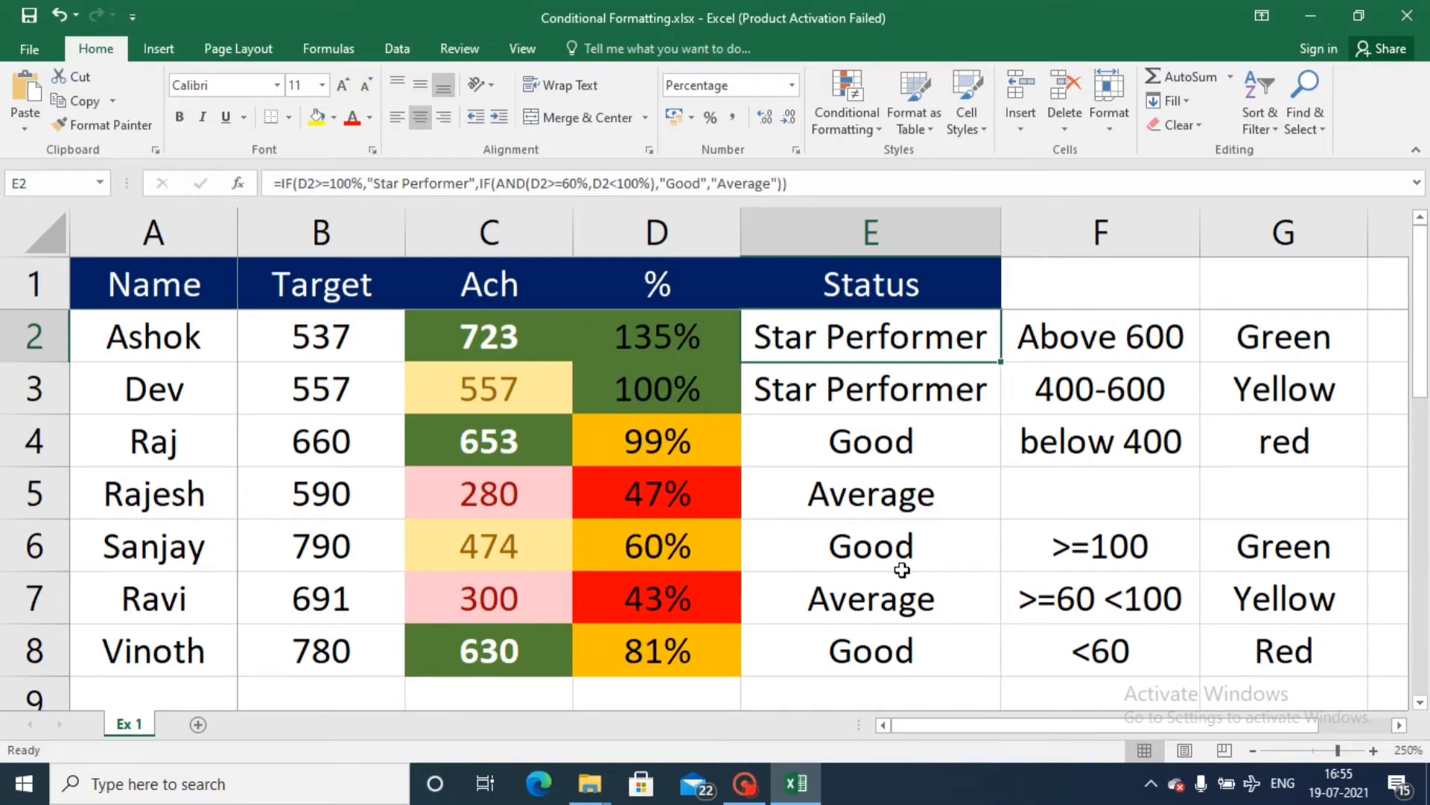
key(shift+Down)
key(shift+Down)
key(shift+Down)
key(shift+Down)
key(shift+Down)
key(shift+Down)
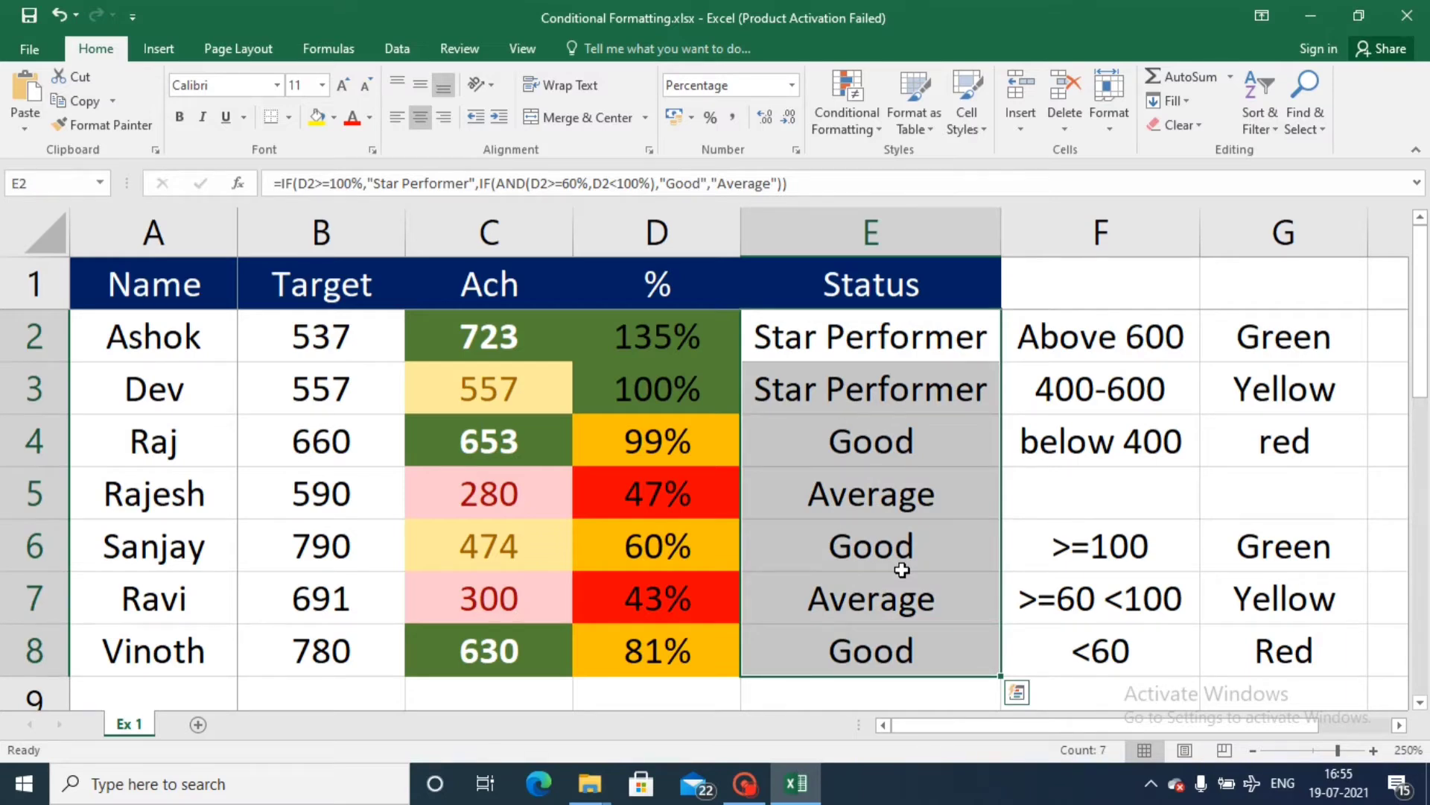
click(850, 116)
mouse_move(861, 157)
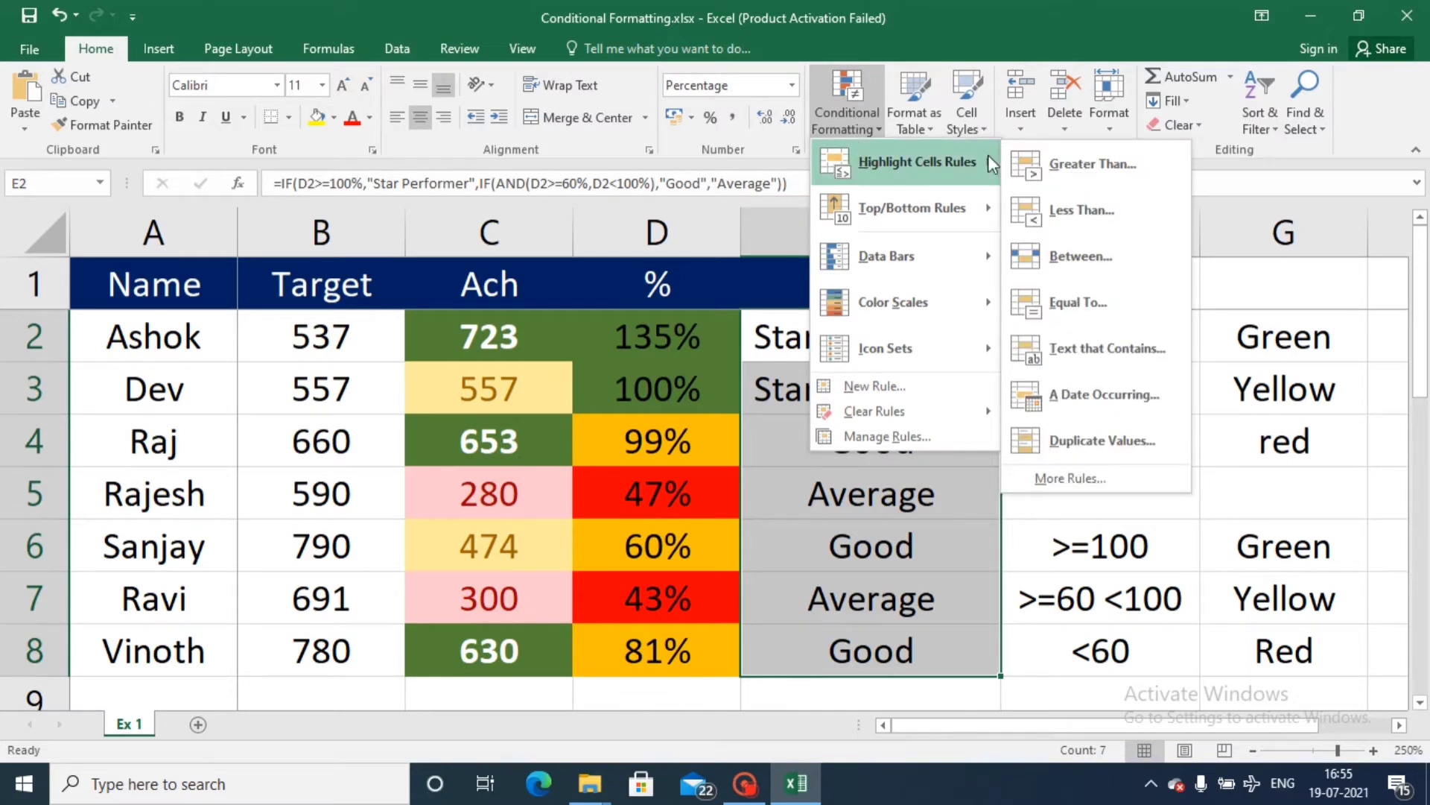
click(1101, 301)
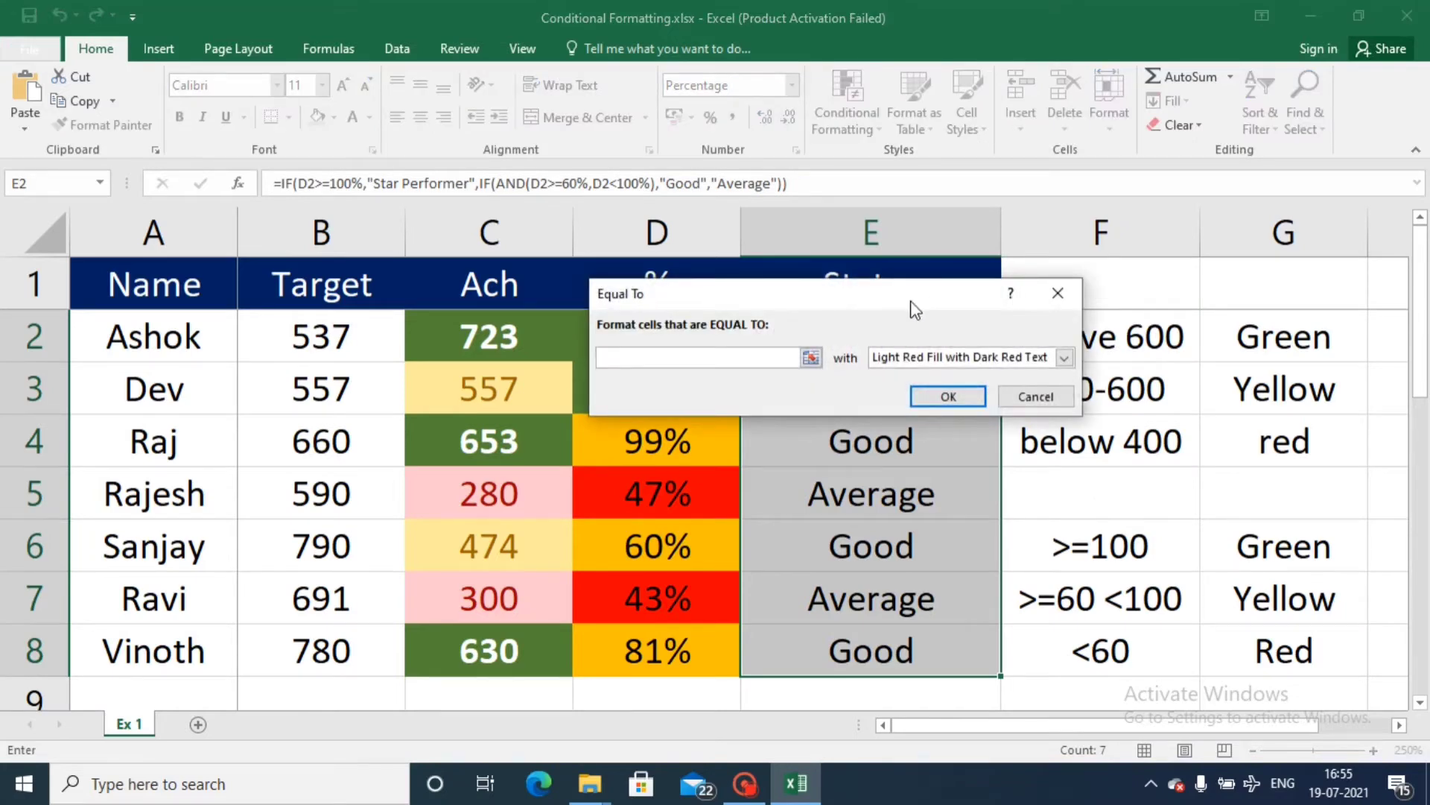
drag(915, 309, 555, 228)
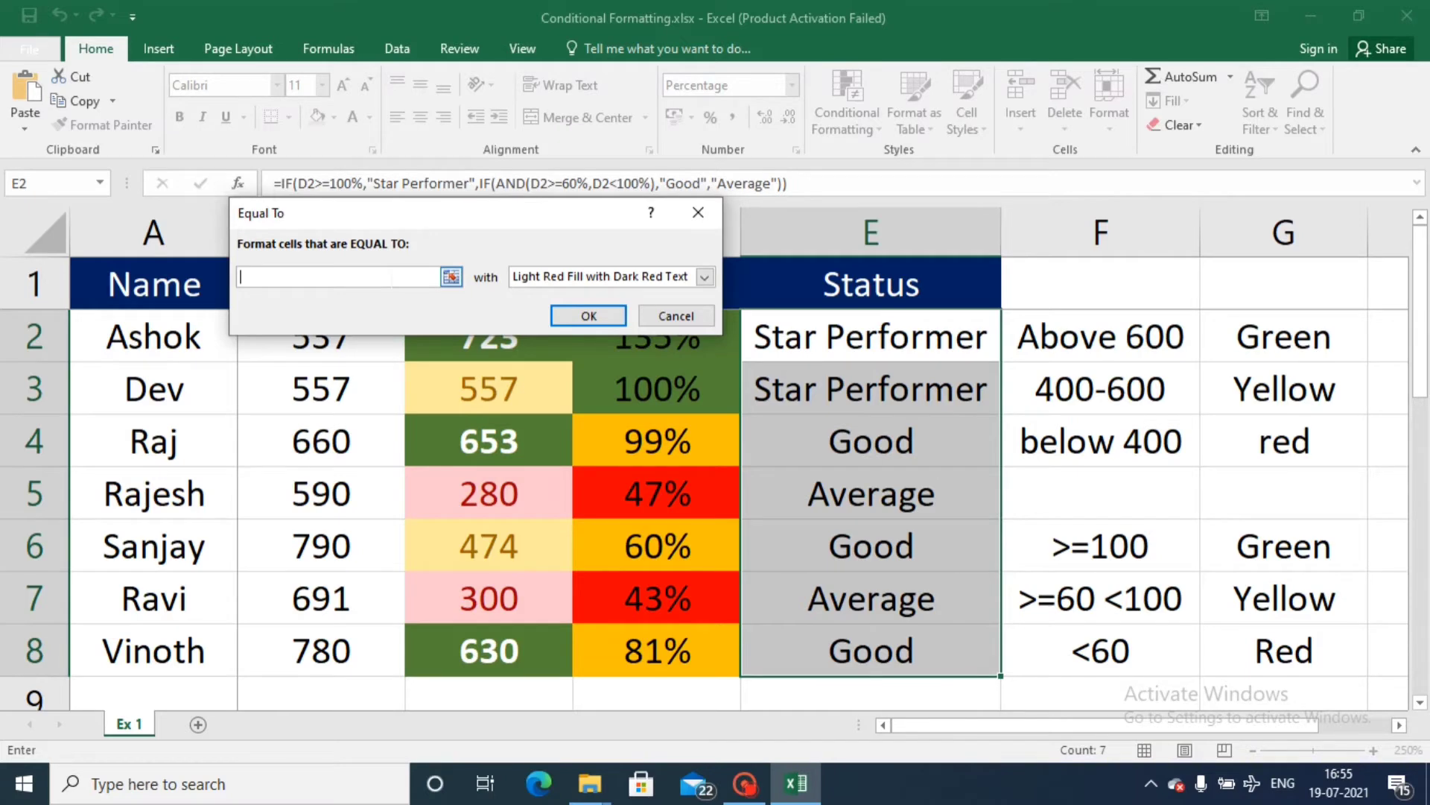
text(Star Performer)
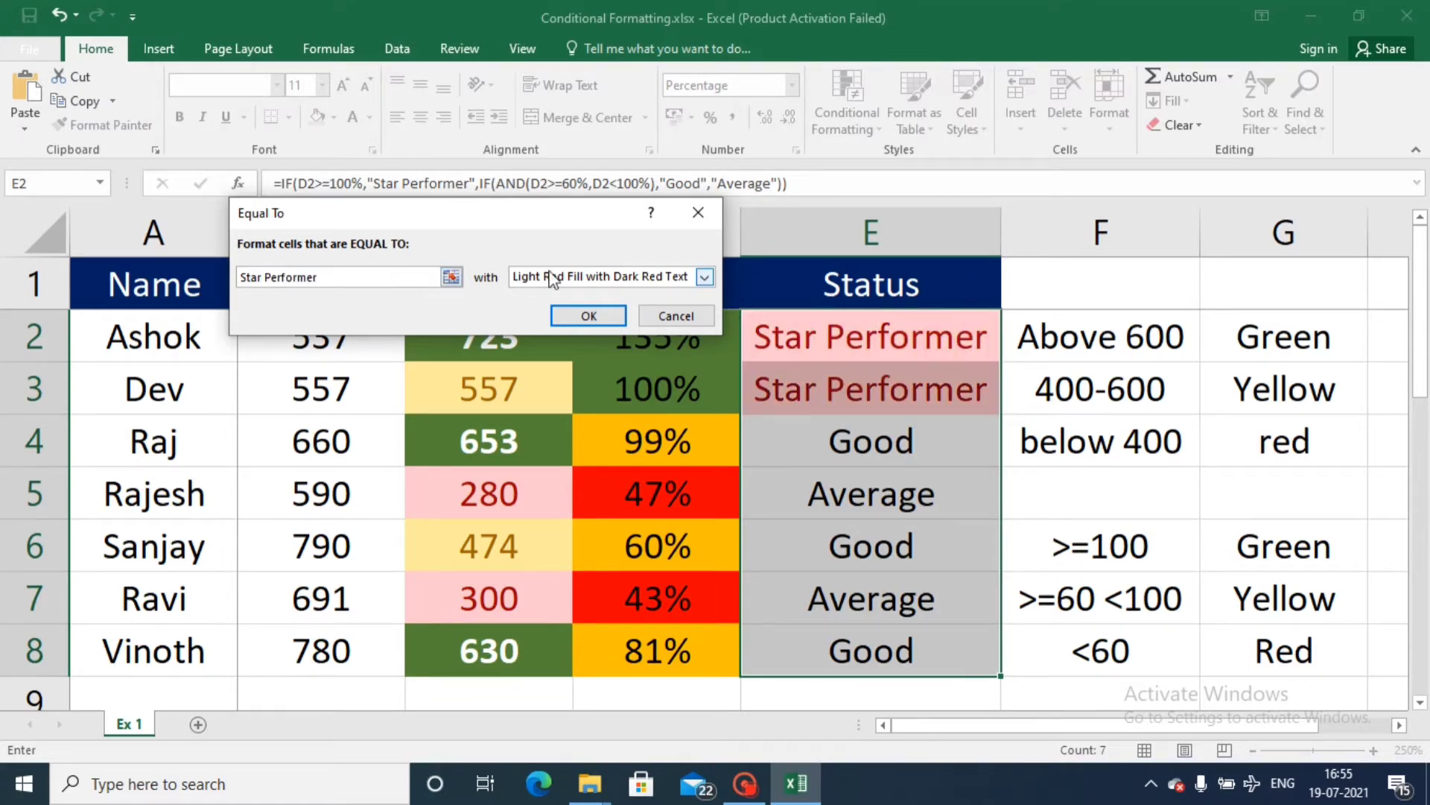
Step: Give the "Star Performer" rule a custom format with a dark blue background fill and apply it
click(703, 281)
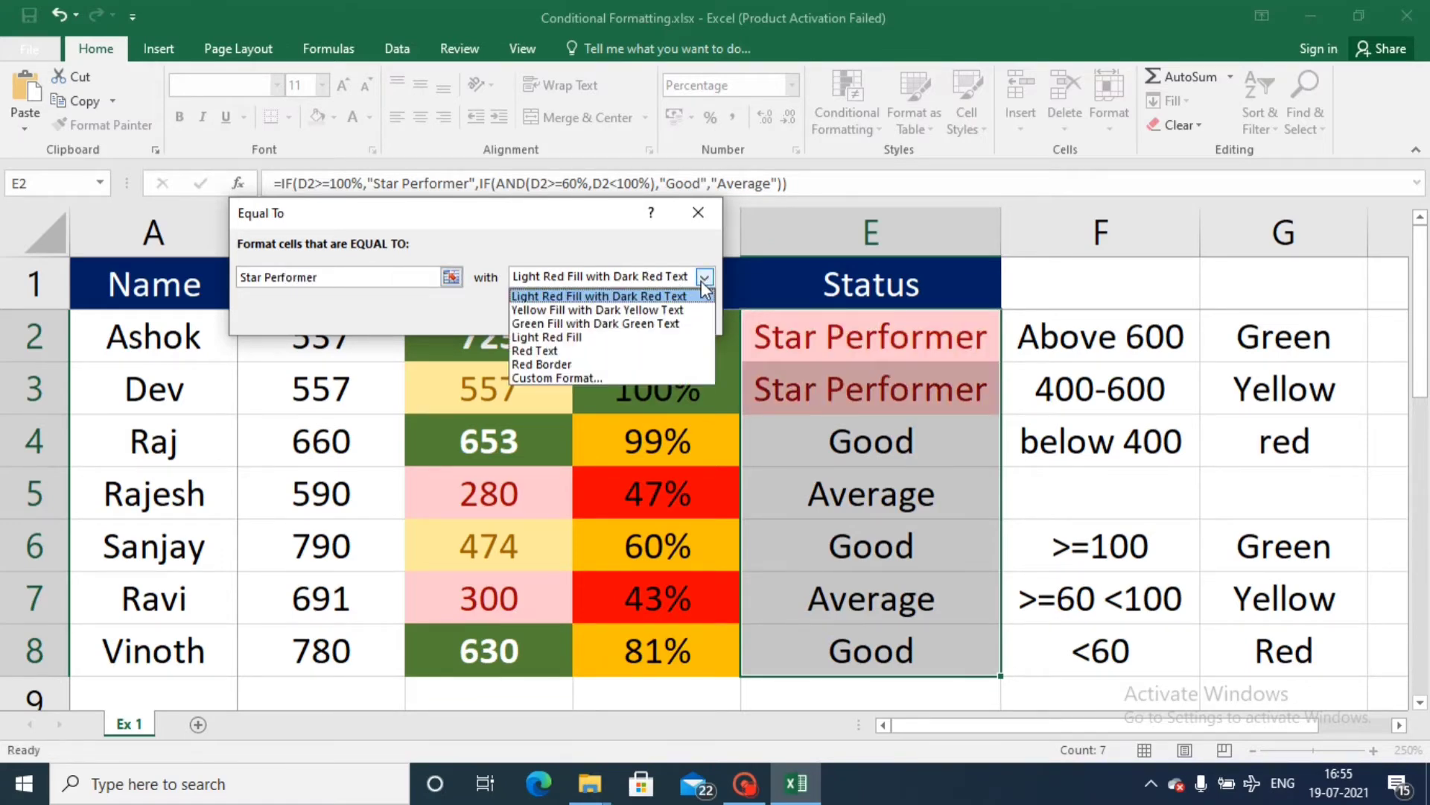
click(583, 377)
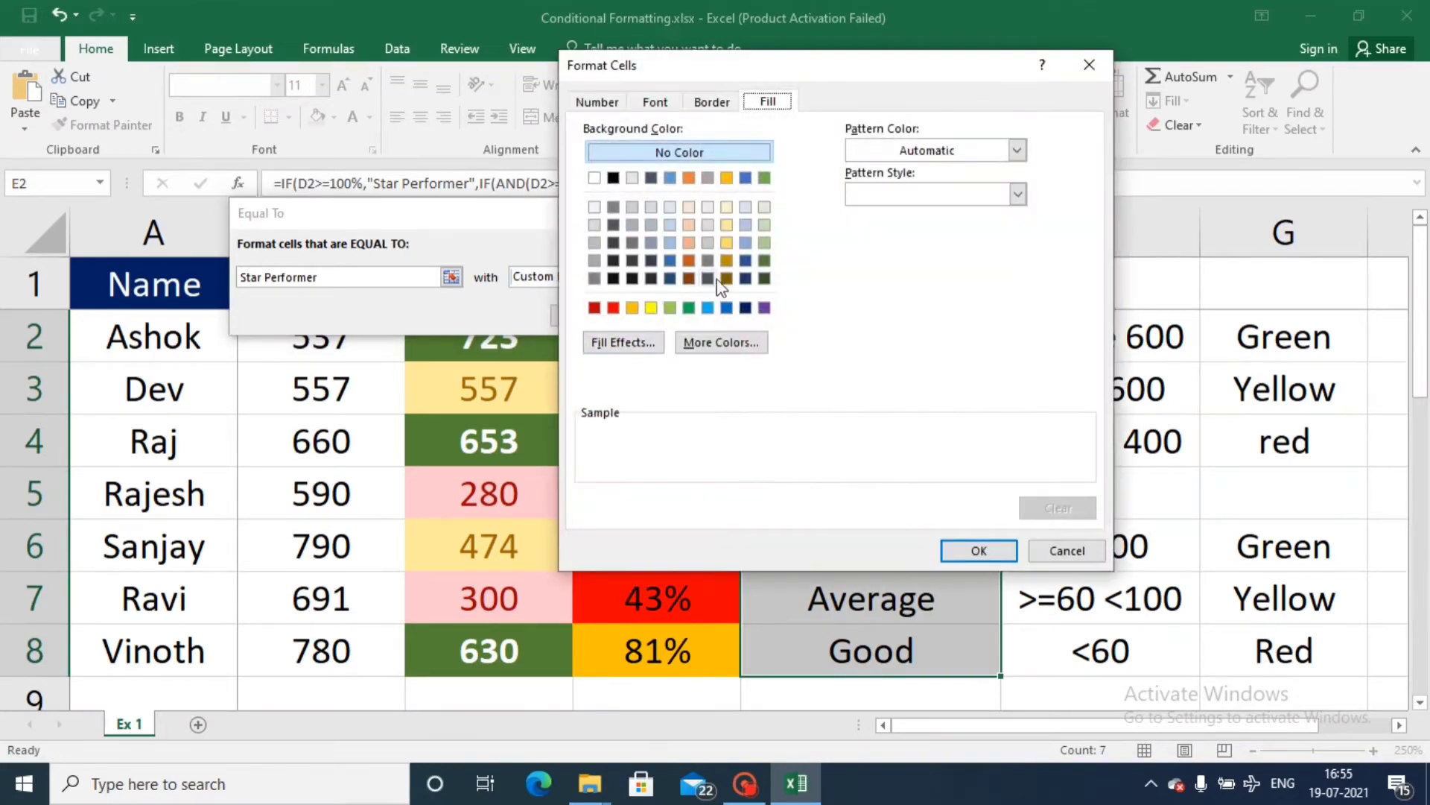
click(746, 279)
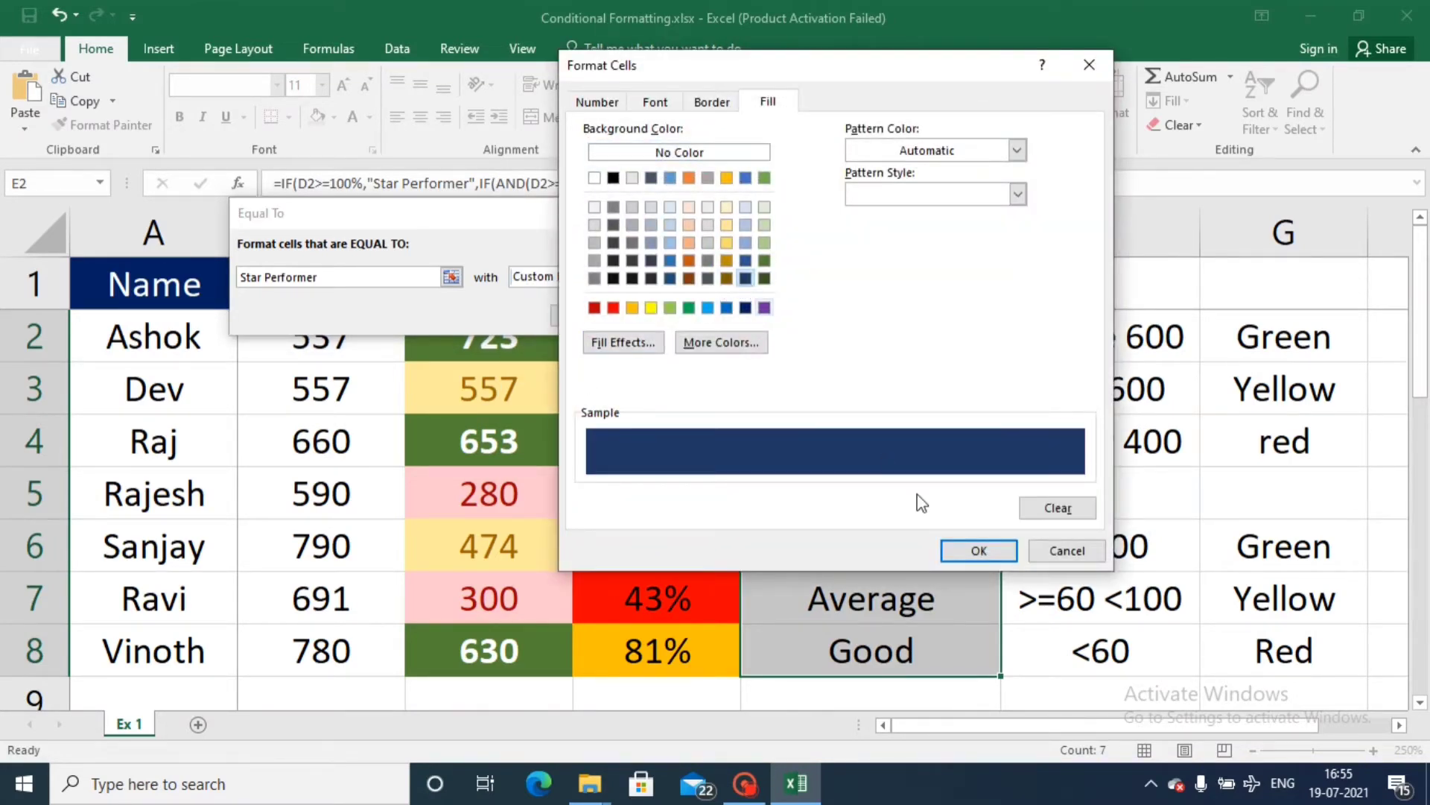
click(978, 551)
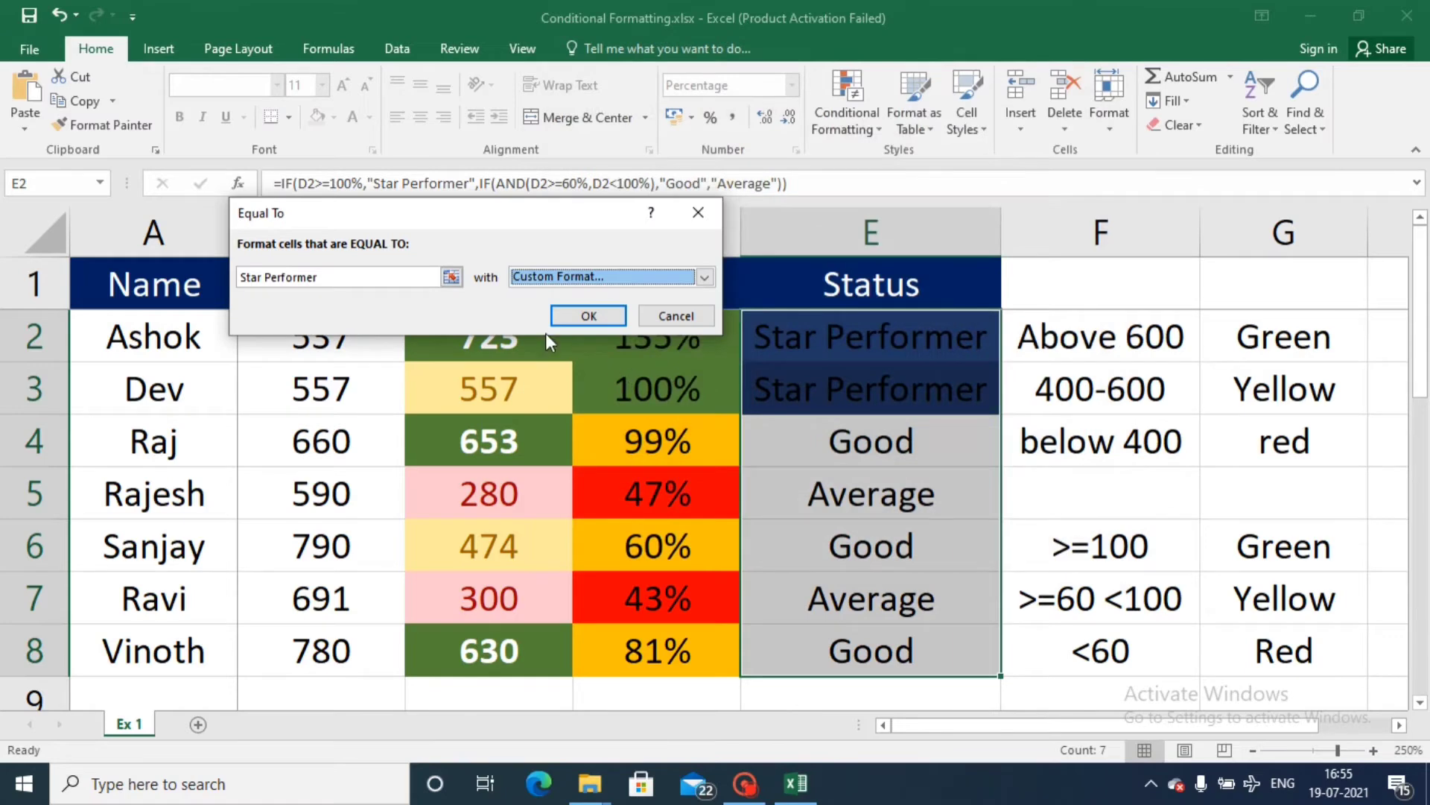
click(589, 315)
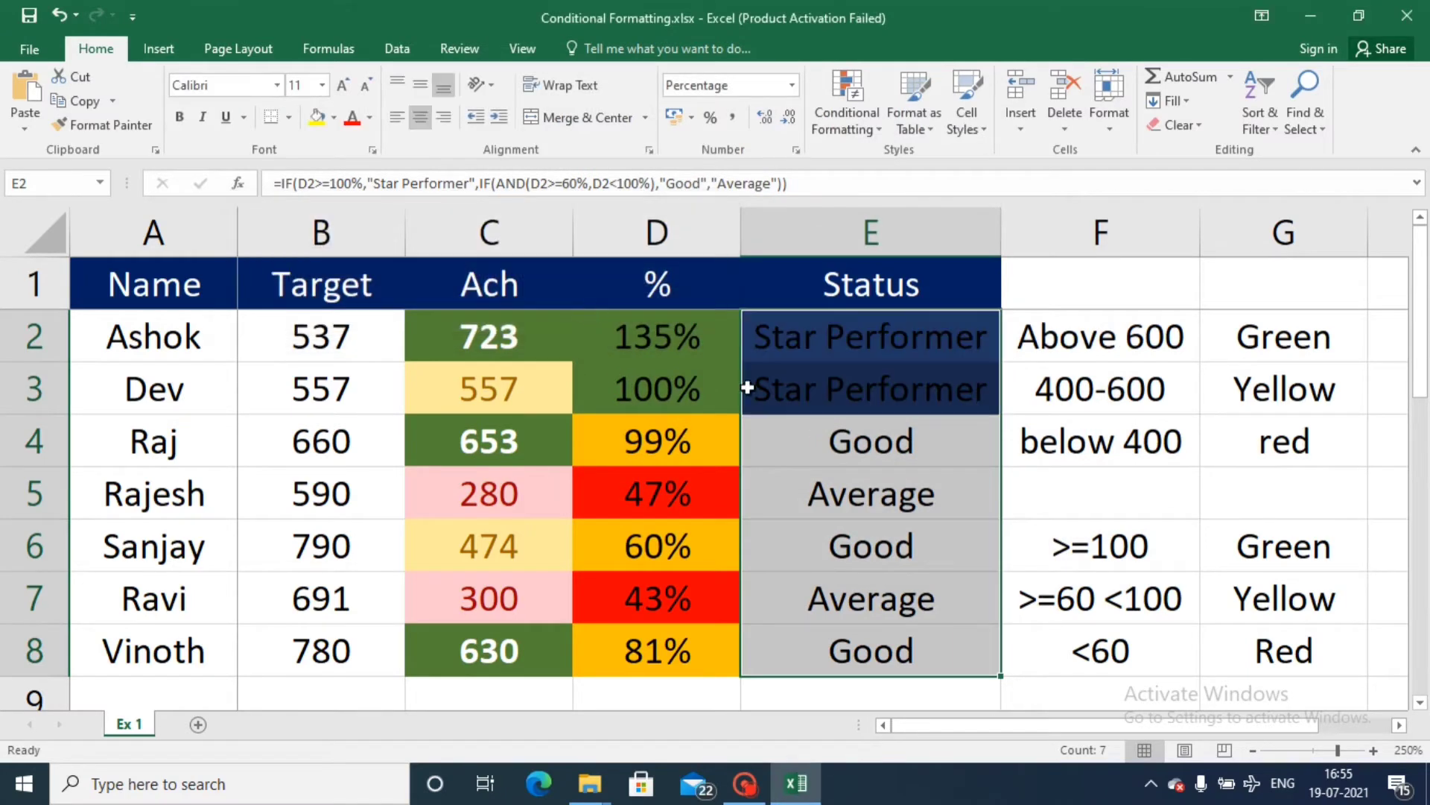
click(941, 458)
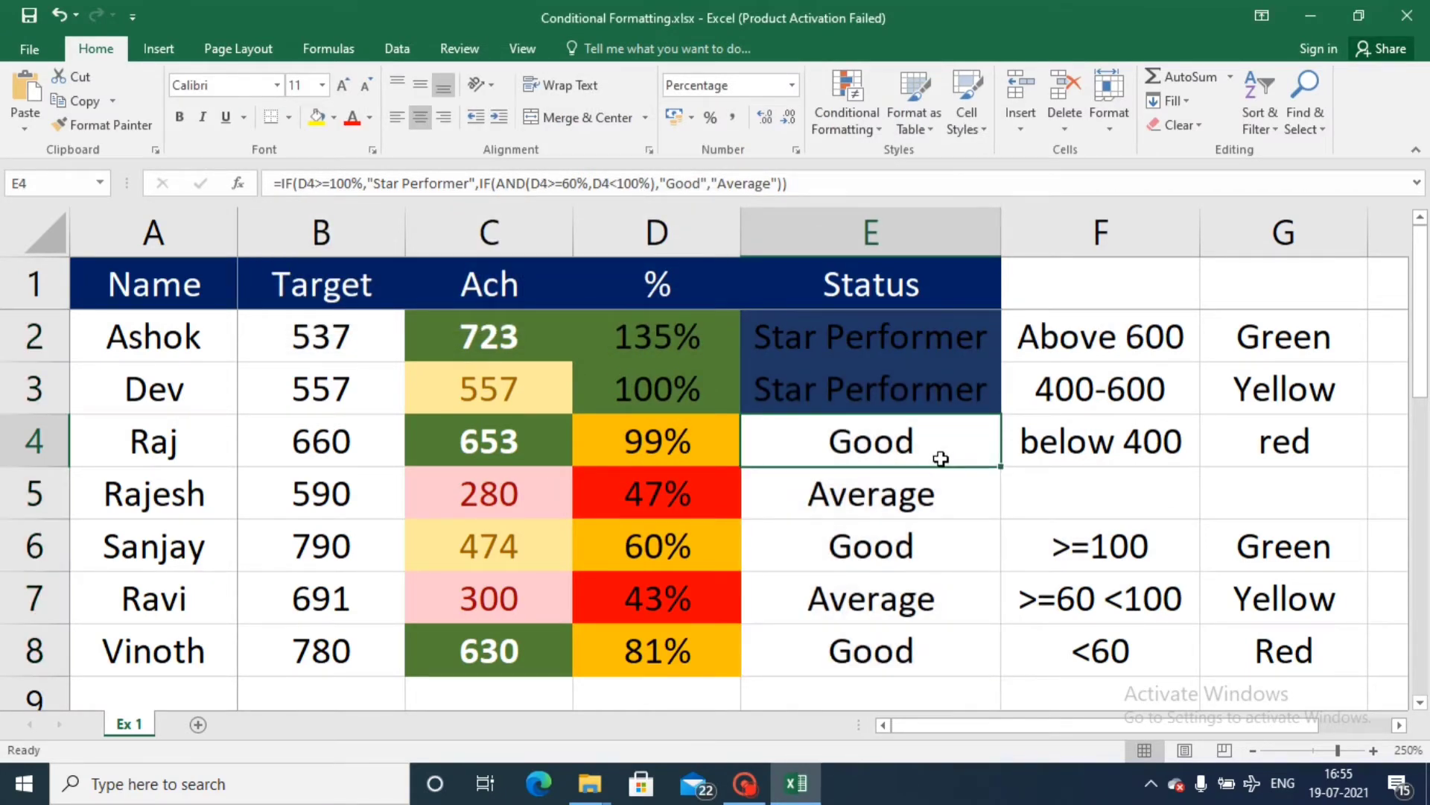
Step: Start an Equal To highlighting rule for the status cells E2:E8 that matches the text "Good"
click(919, 342)
key(shift+Down)
key(shift+Down)
key(shift+Down)
key(shift+Down)
key(shift+Down)
key(shift+Down)
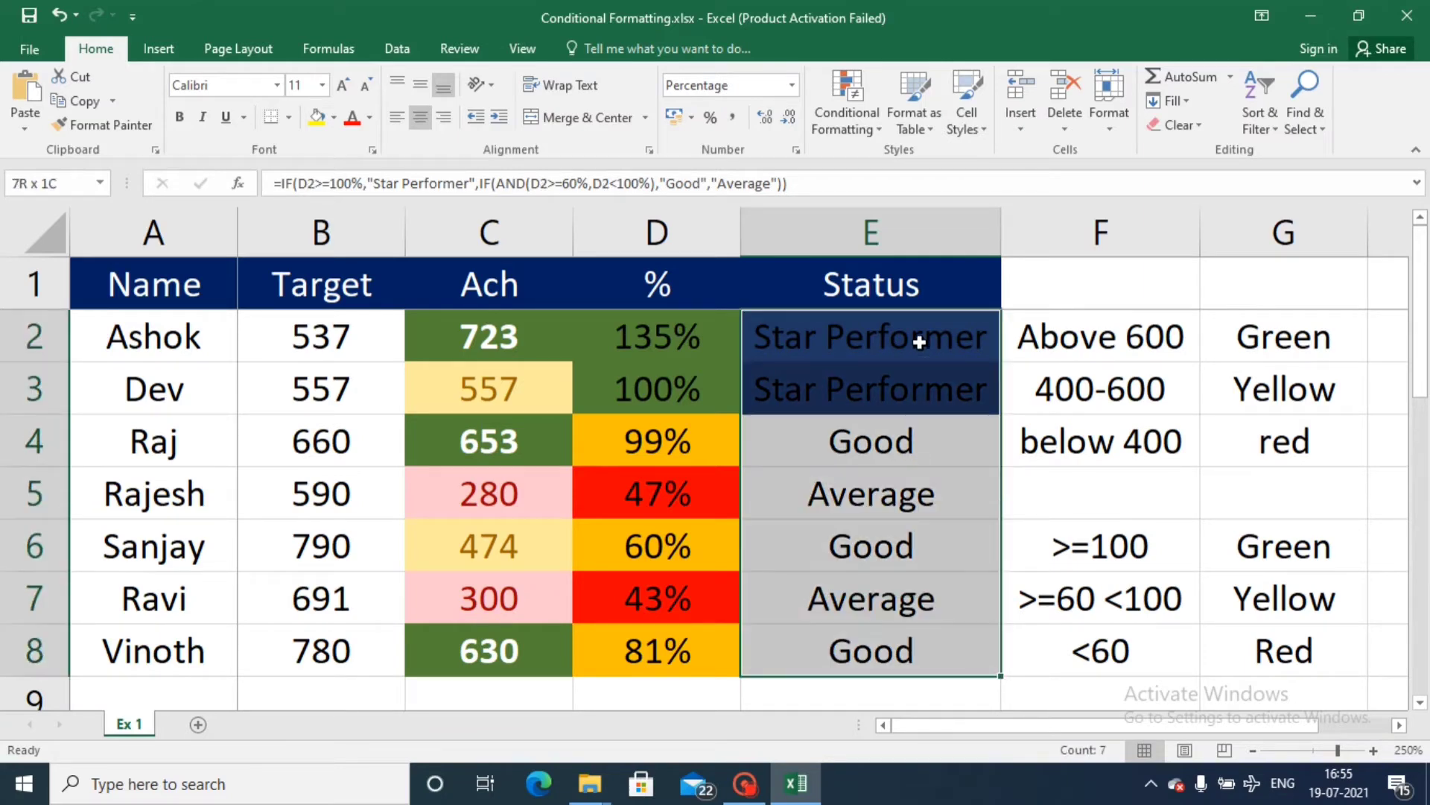
click(847, 112)
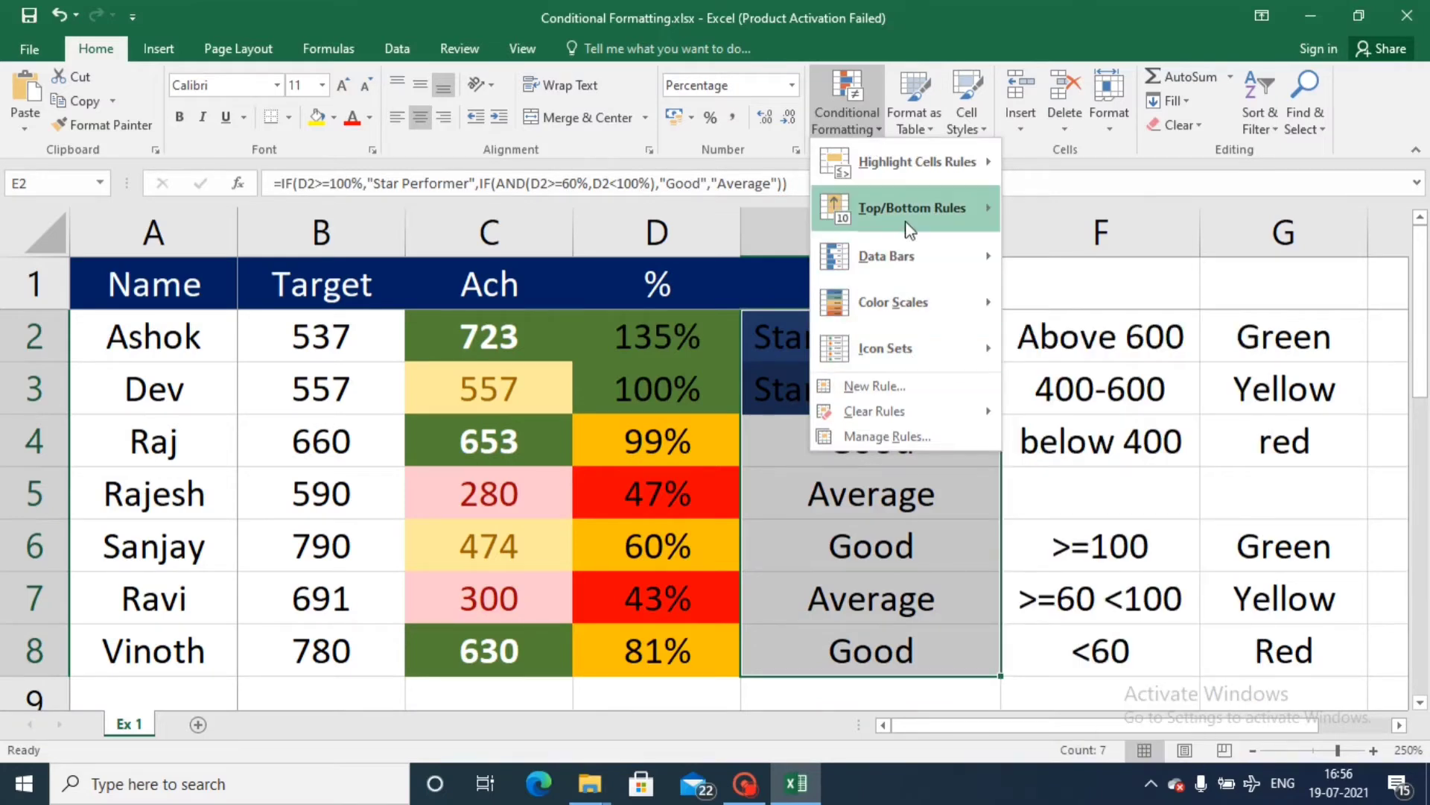
mouse_move(903, 169)
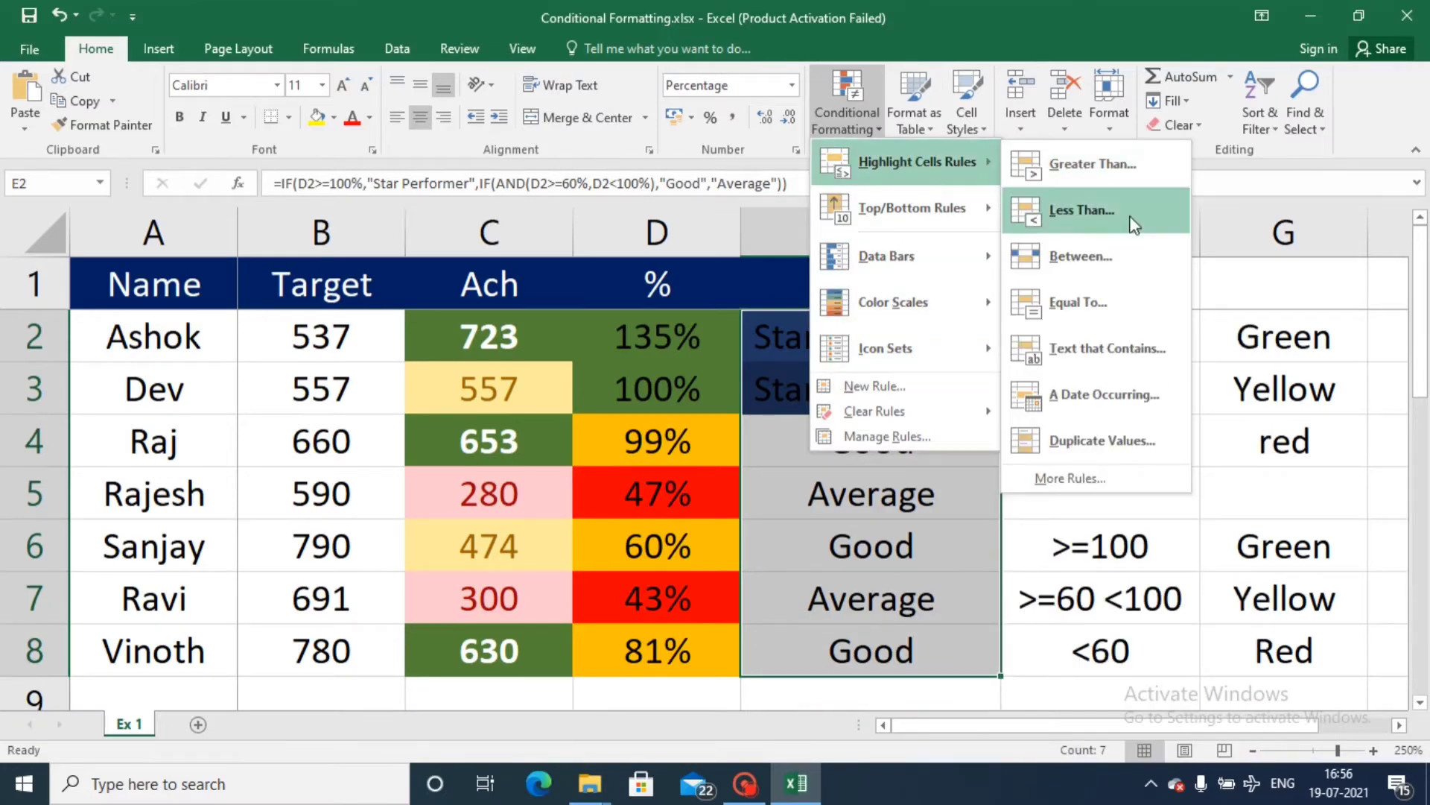
click(1137, 300)
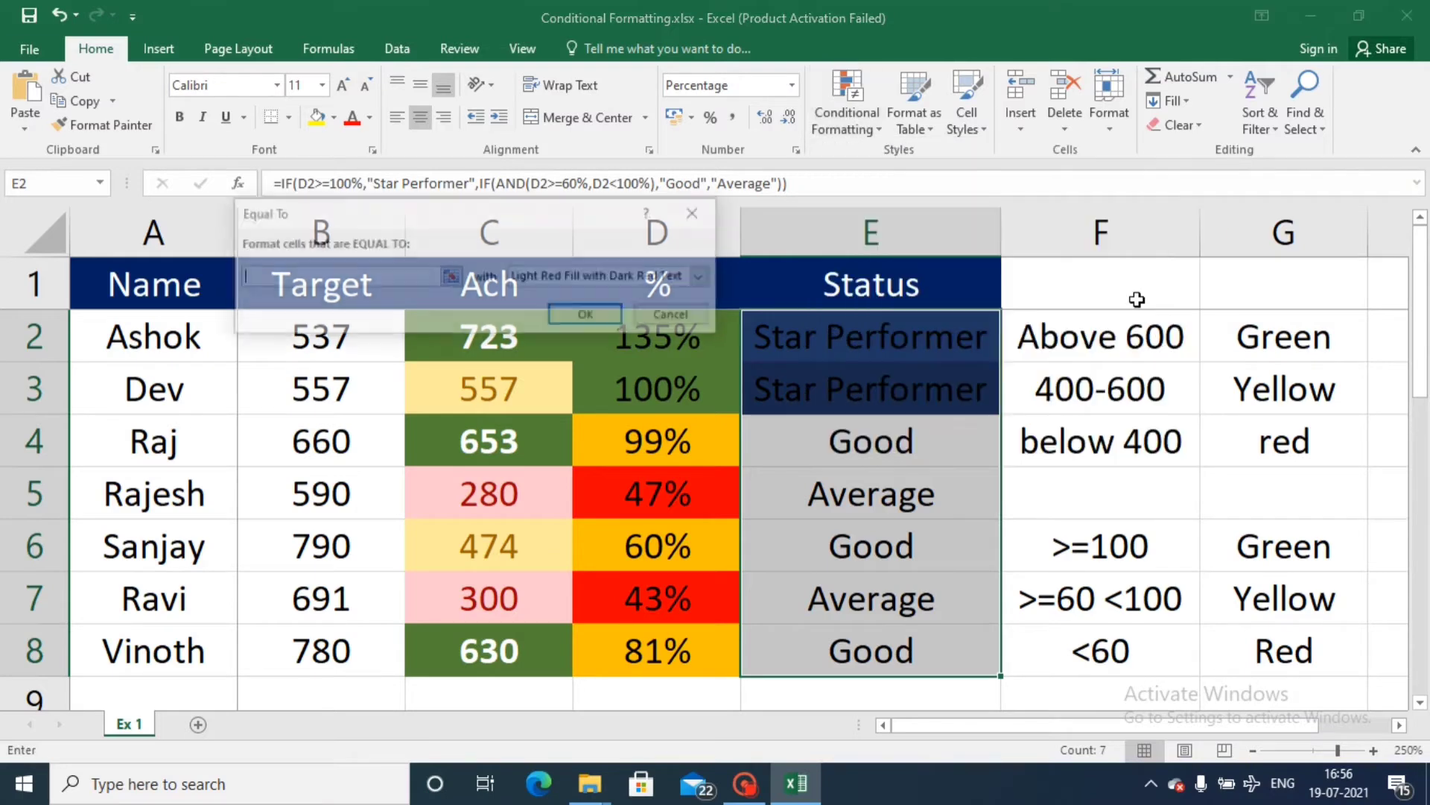
text(G)
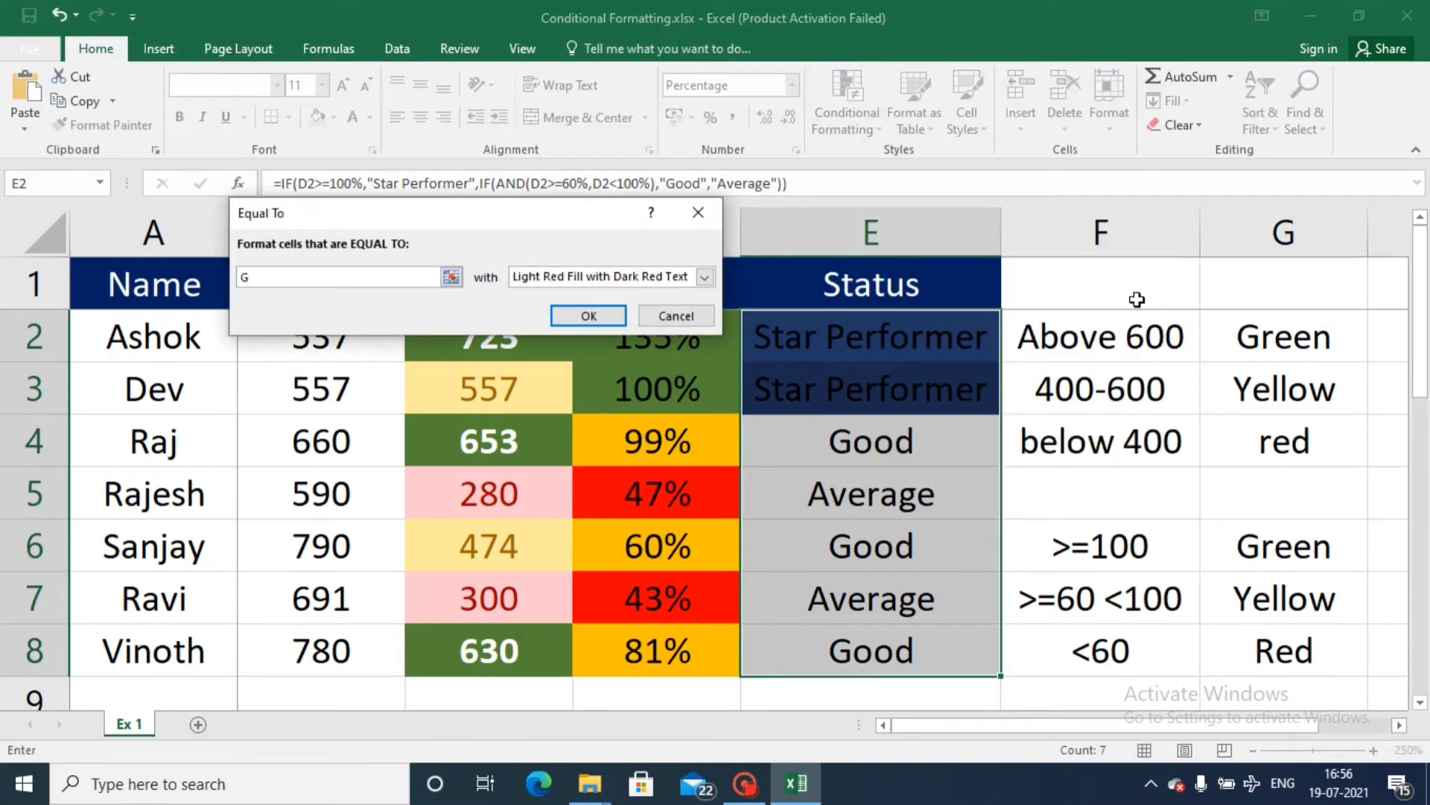
text(ood)
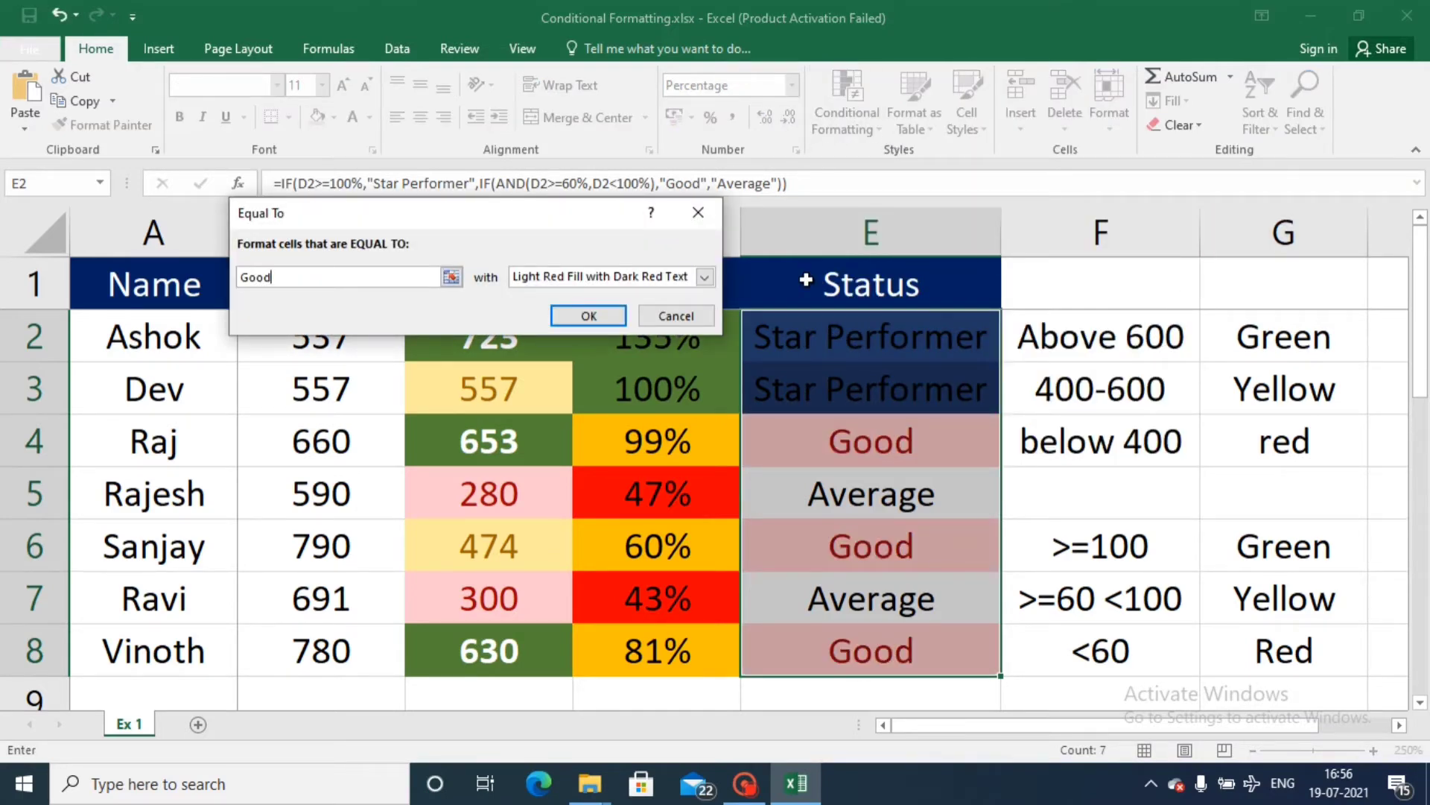
Step: Give the "Good" rule a custom format with a gold background fill and apply it
click(708, 279)
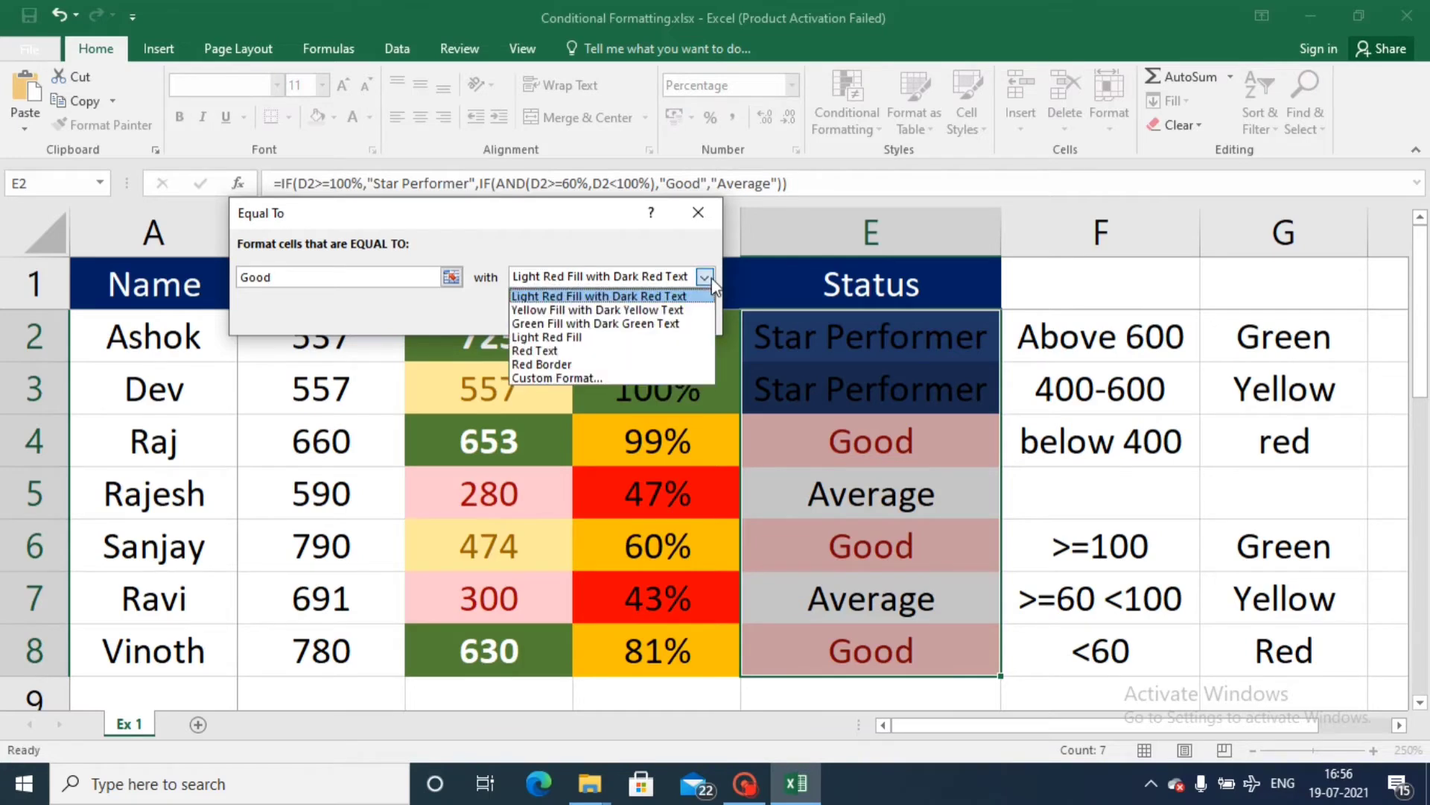
click(557, 378)
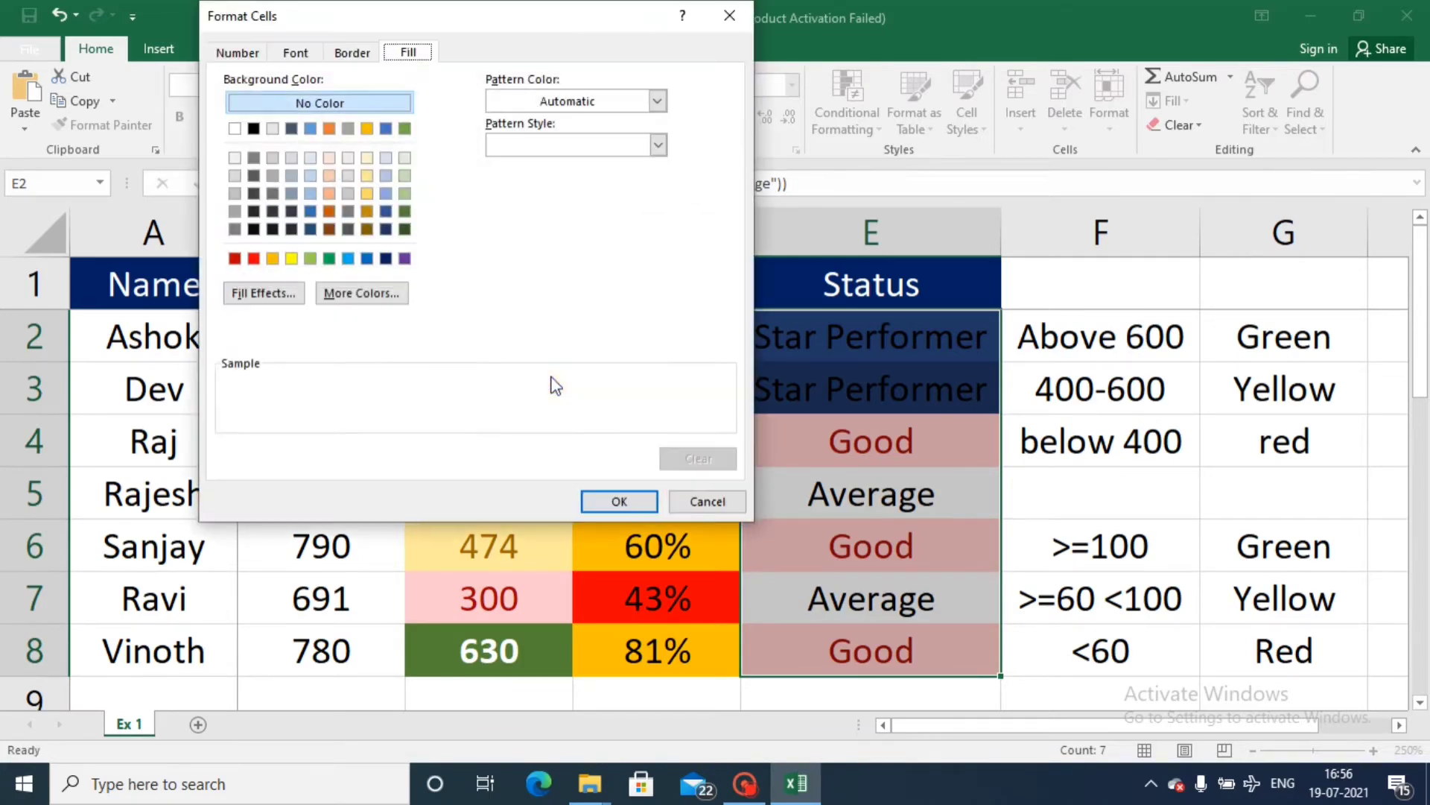
click(367, 129)
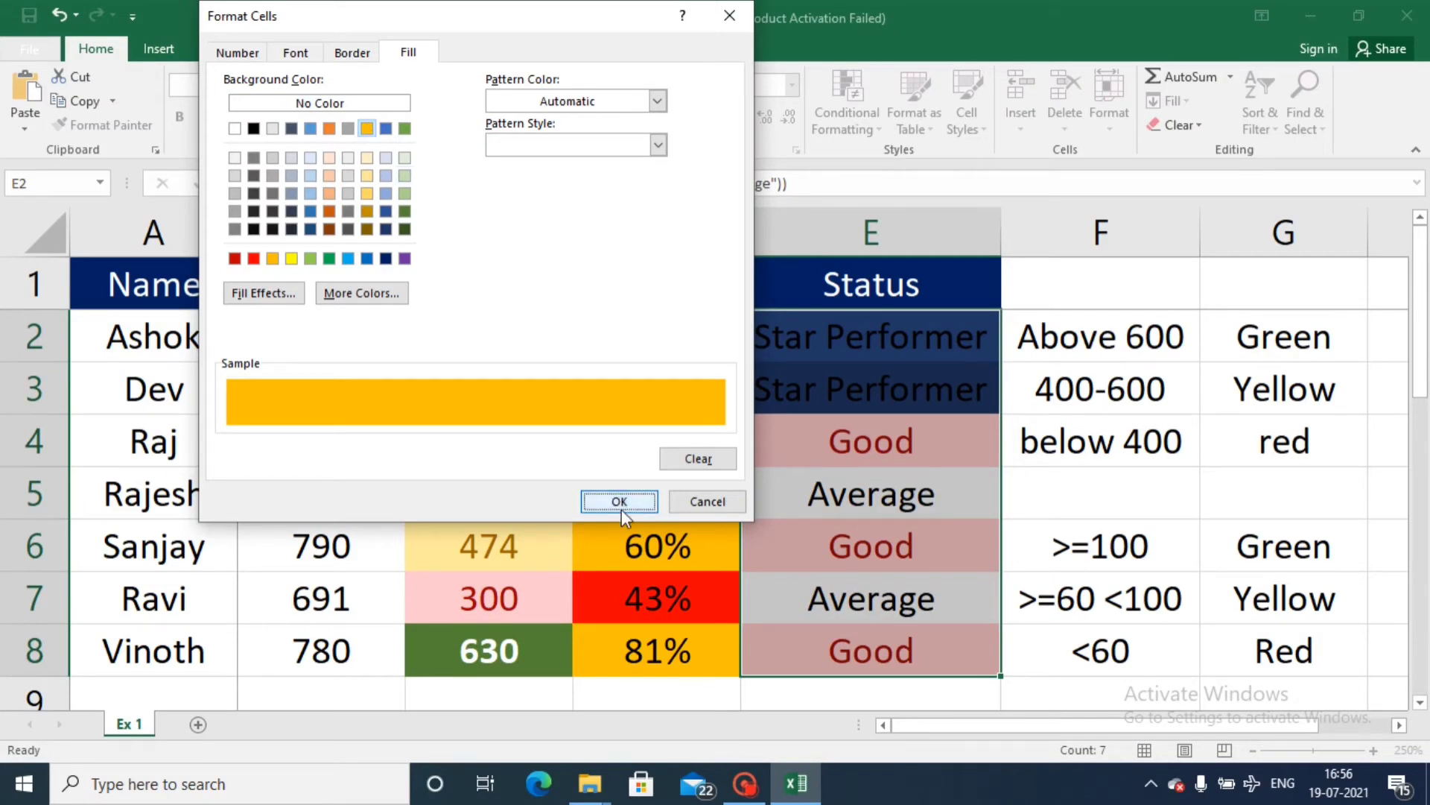
click(621, 508)
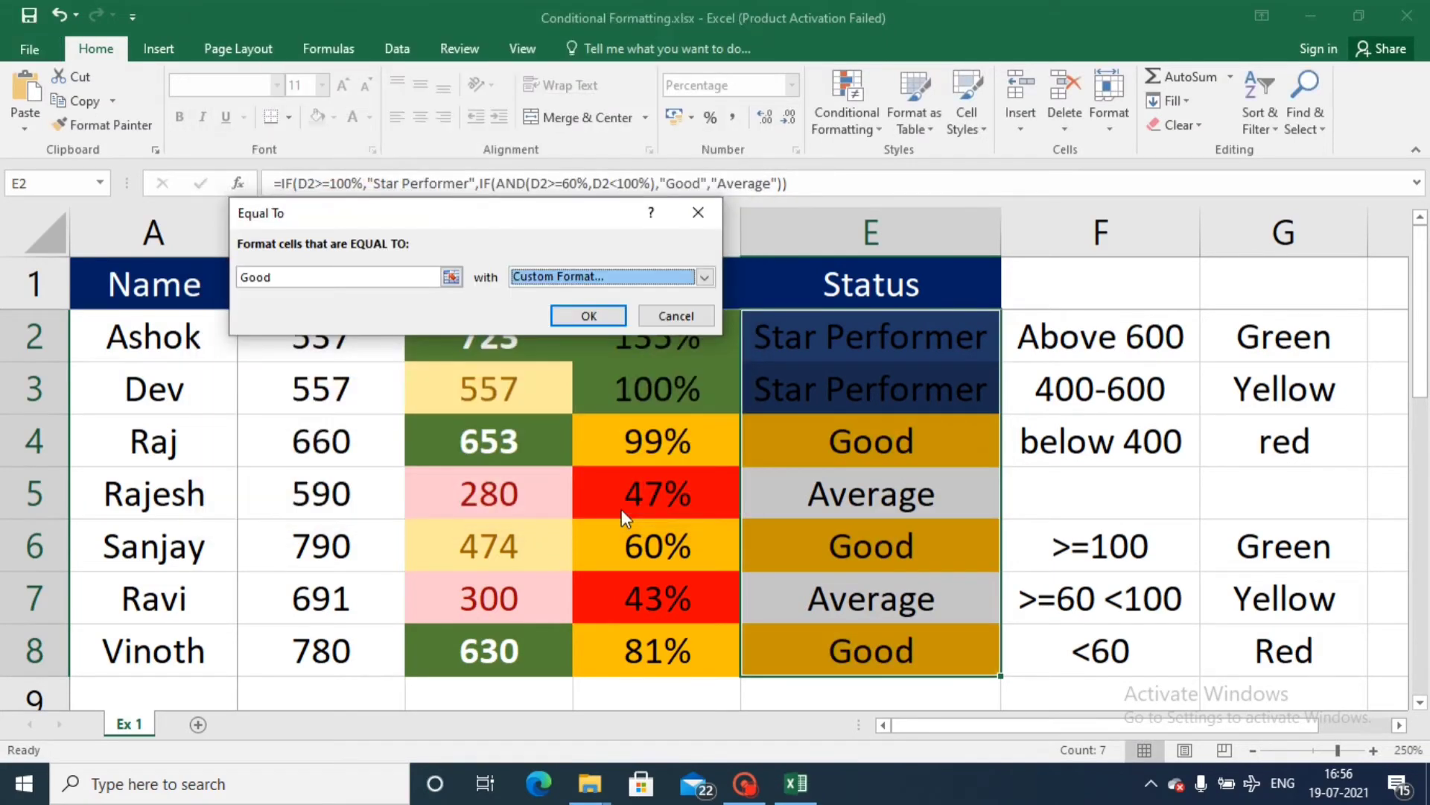
click(589, 316)
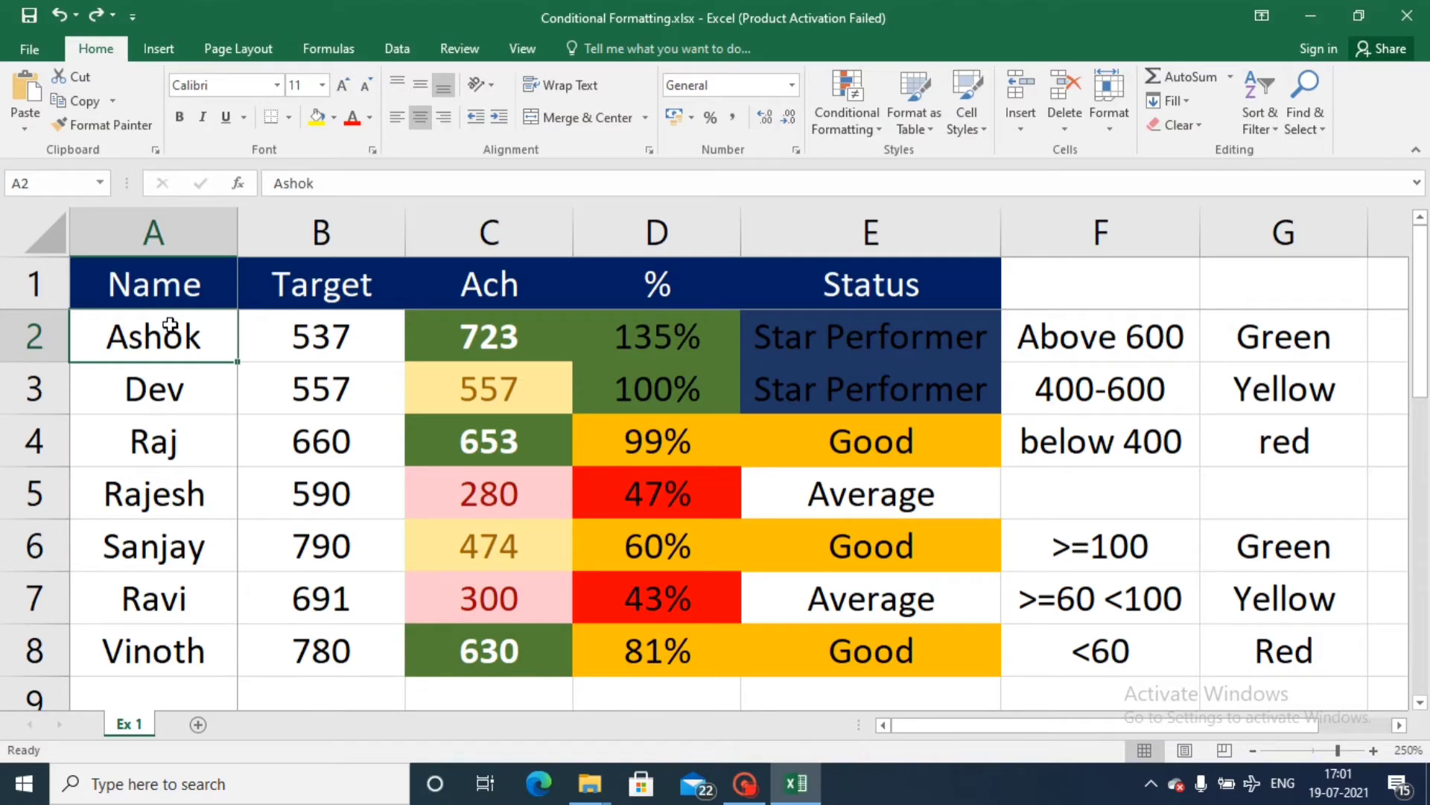
Step: Create a formula-based formatting rule for the name cells A2:A8 with the formula =E2="Average"
key(shift+Down)
key(shift+Down)
key(shift+Down)
key(shift+Down)
key(shift+Down)
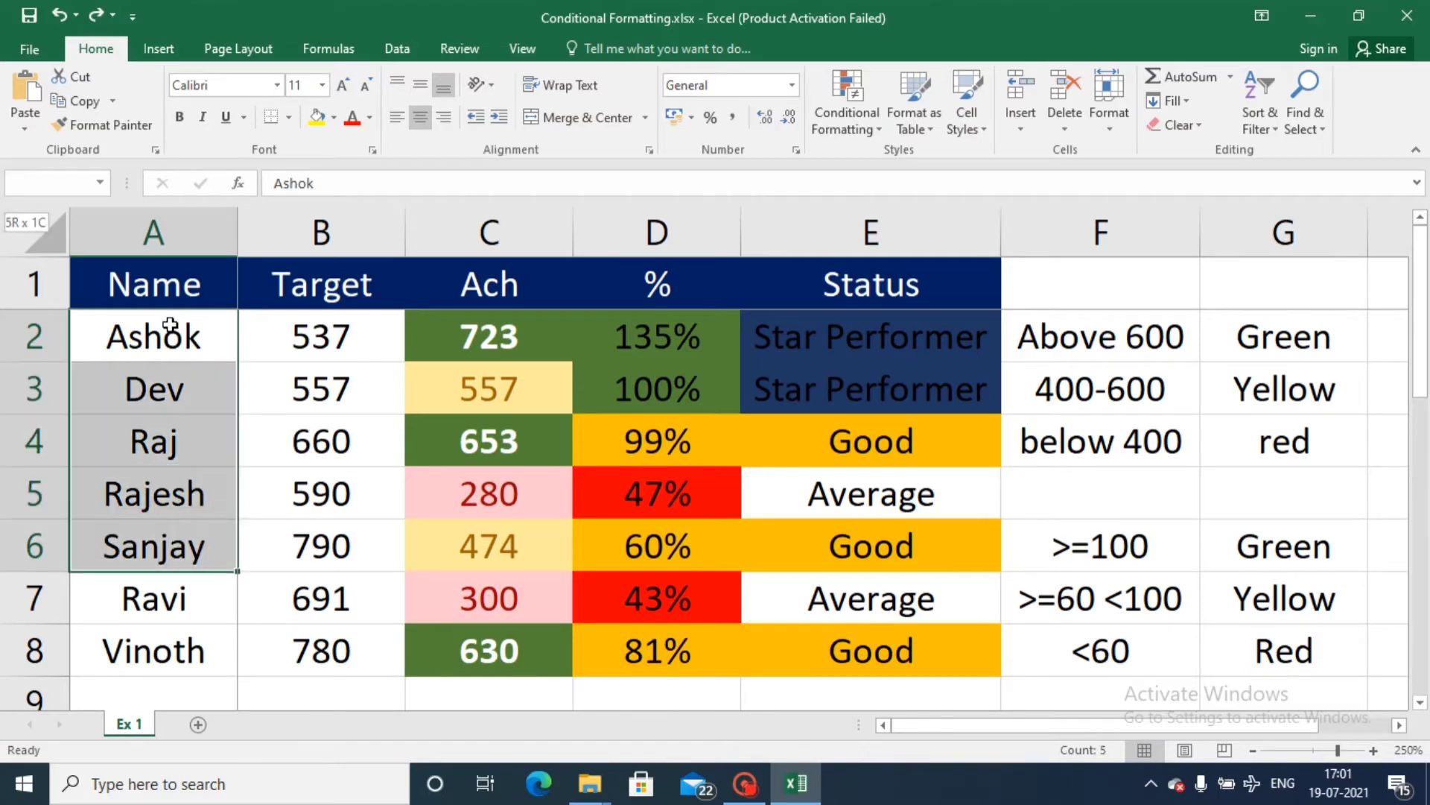
key(shift+Down)
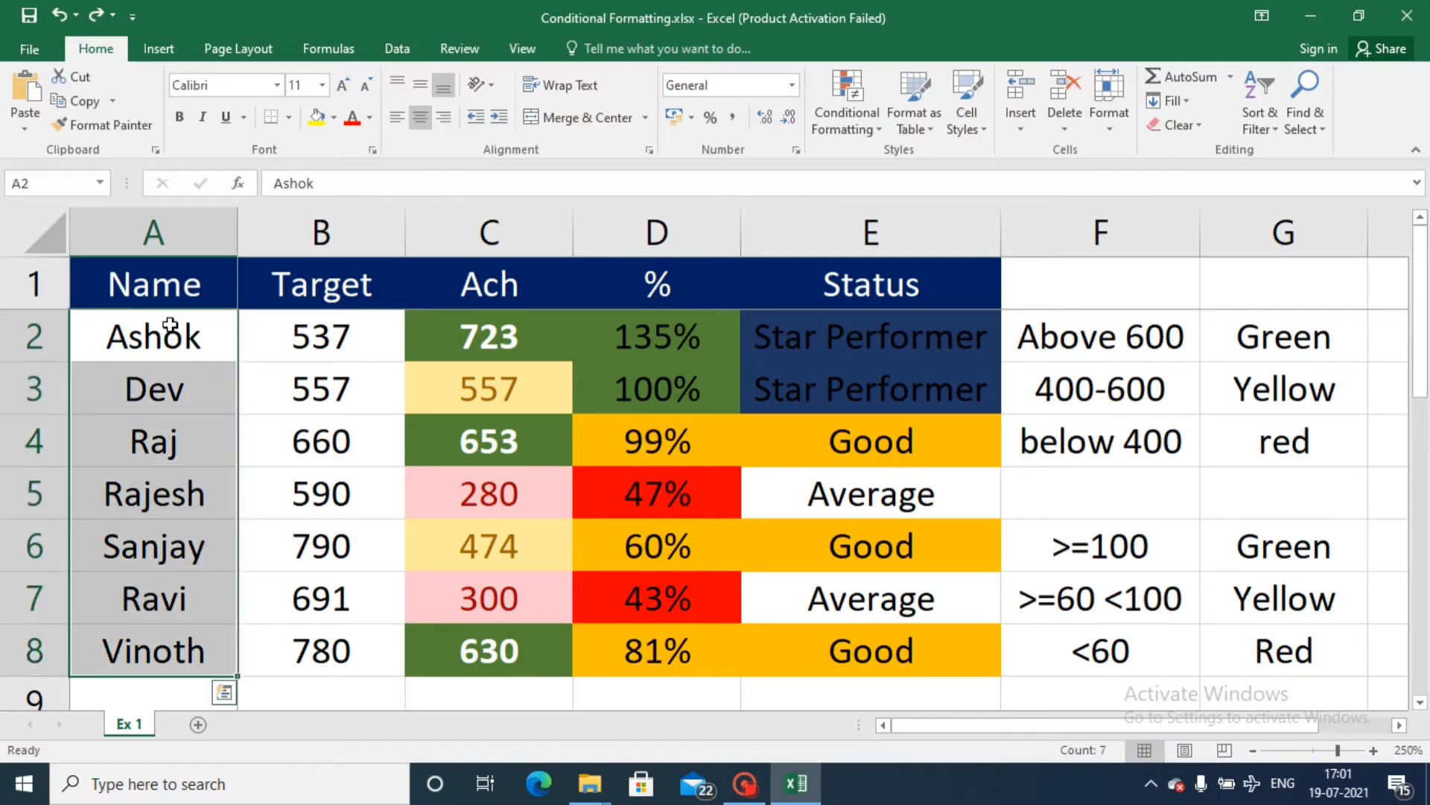
click(847, 125)
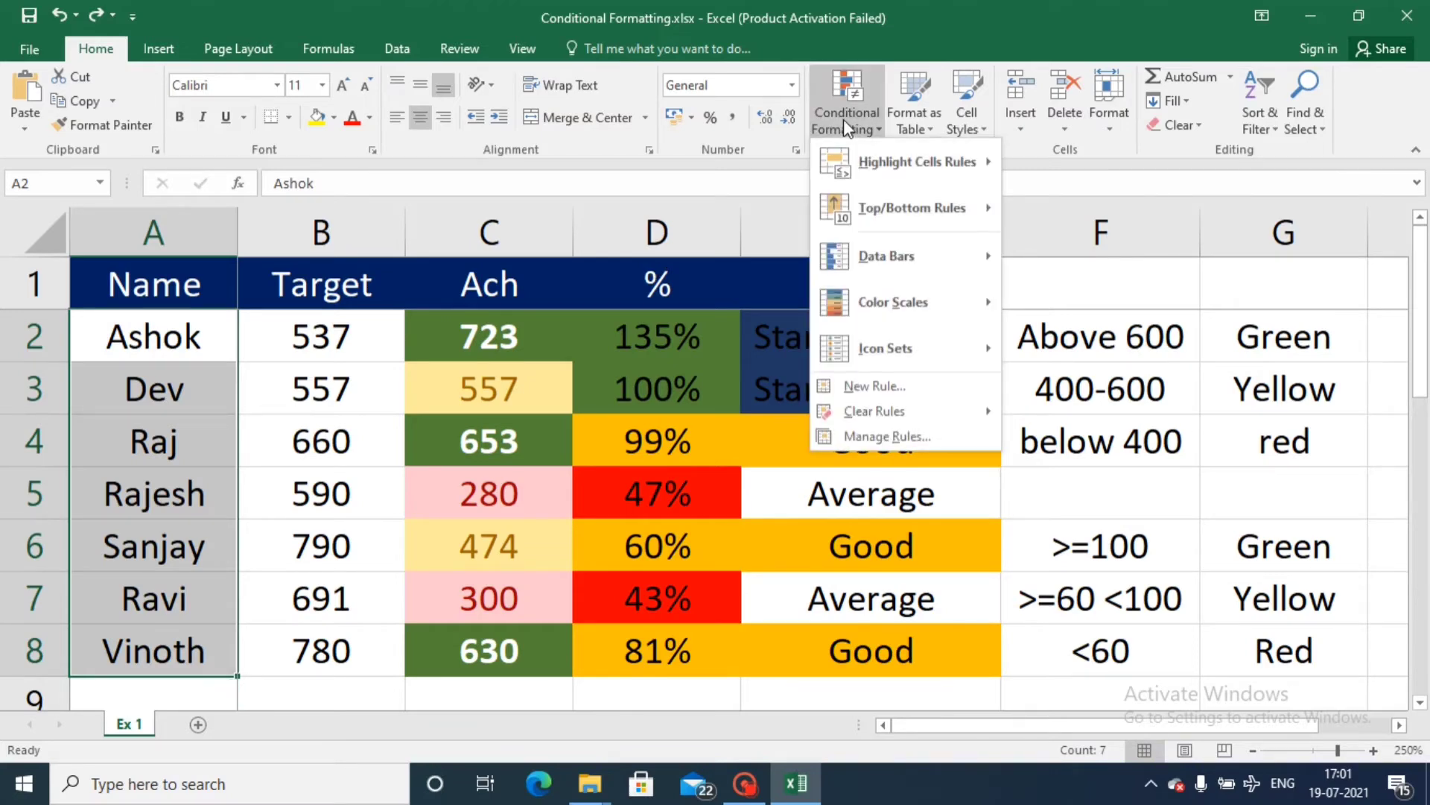
click(856, 390)
click(303, 174)
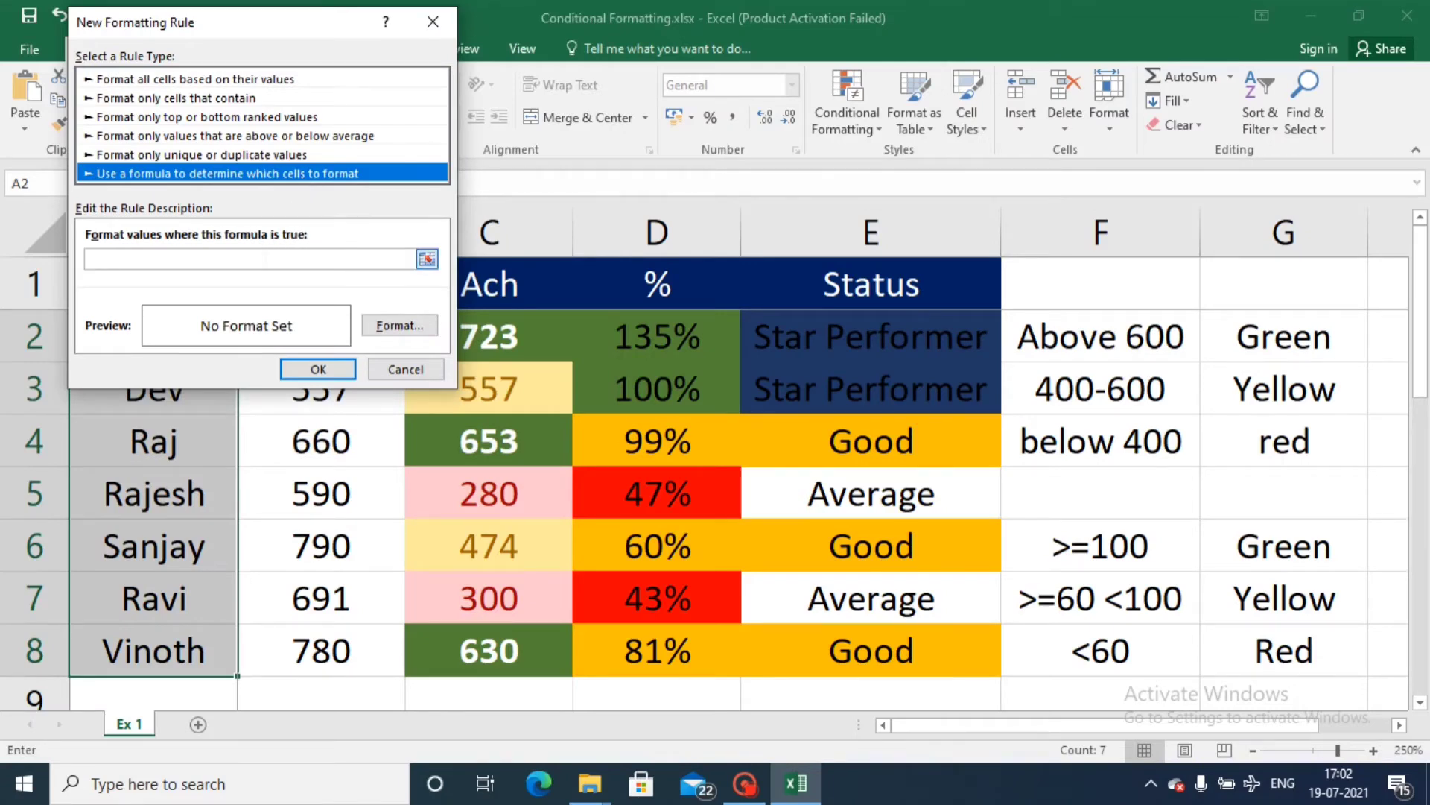
click(412, 259)
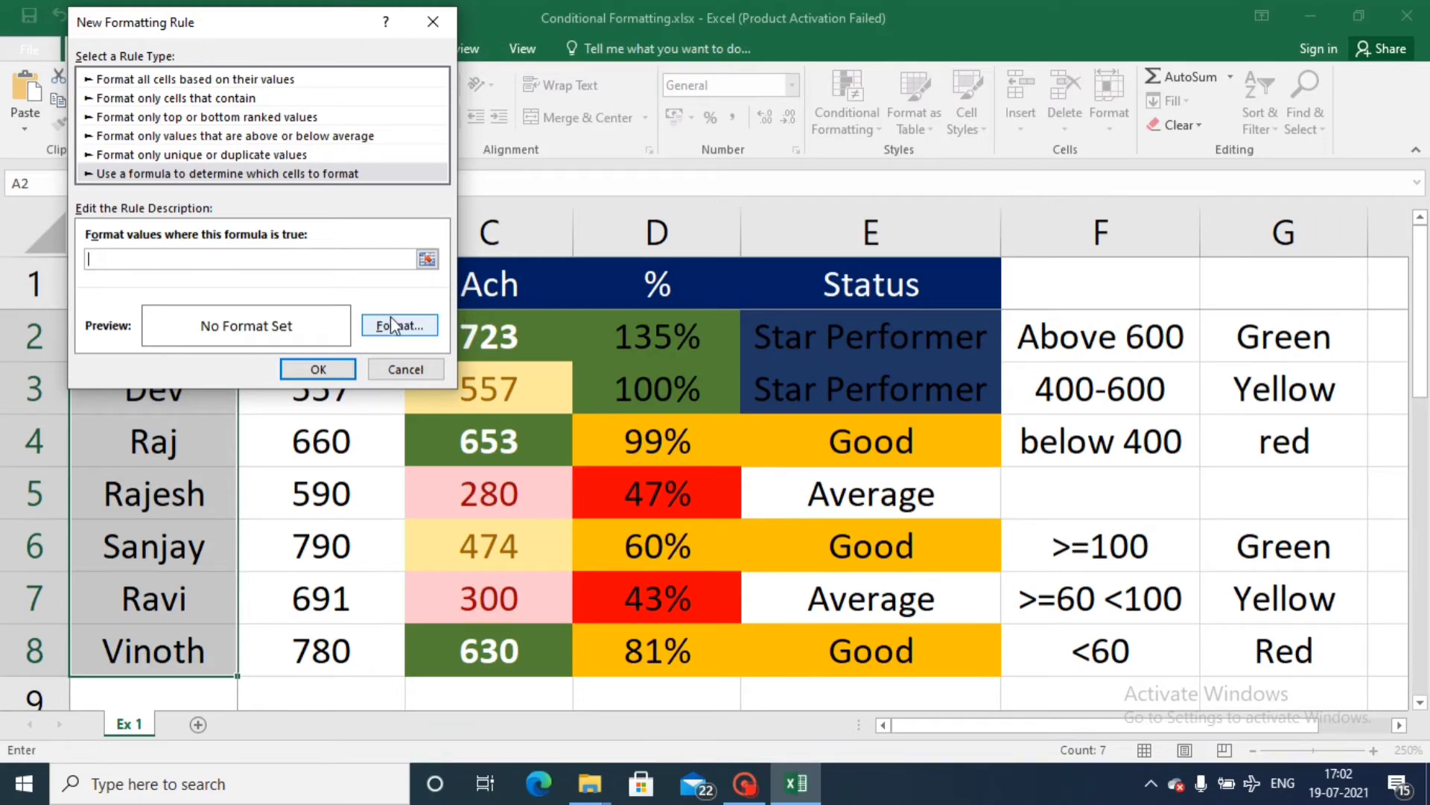
text(=E2="Average")
Step: Give the "Average" formula rule a red background fill and apply it to A2:A8
click(382, 331)
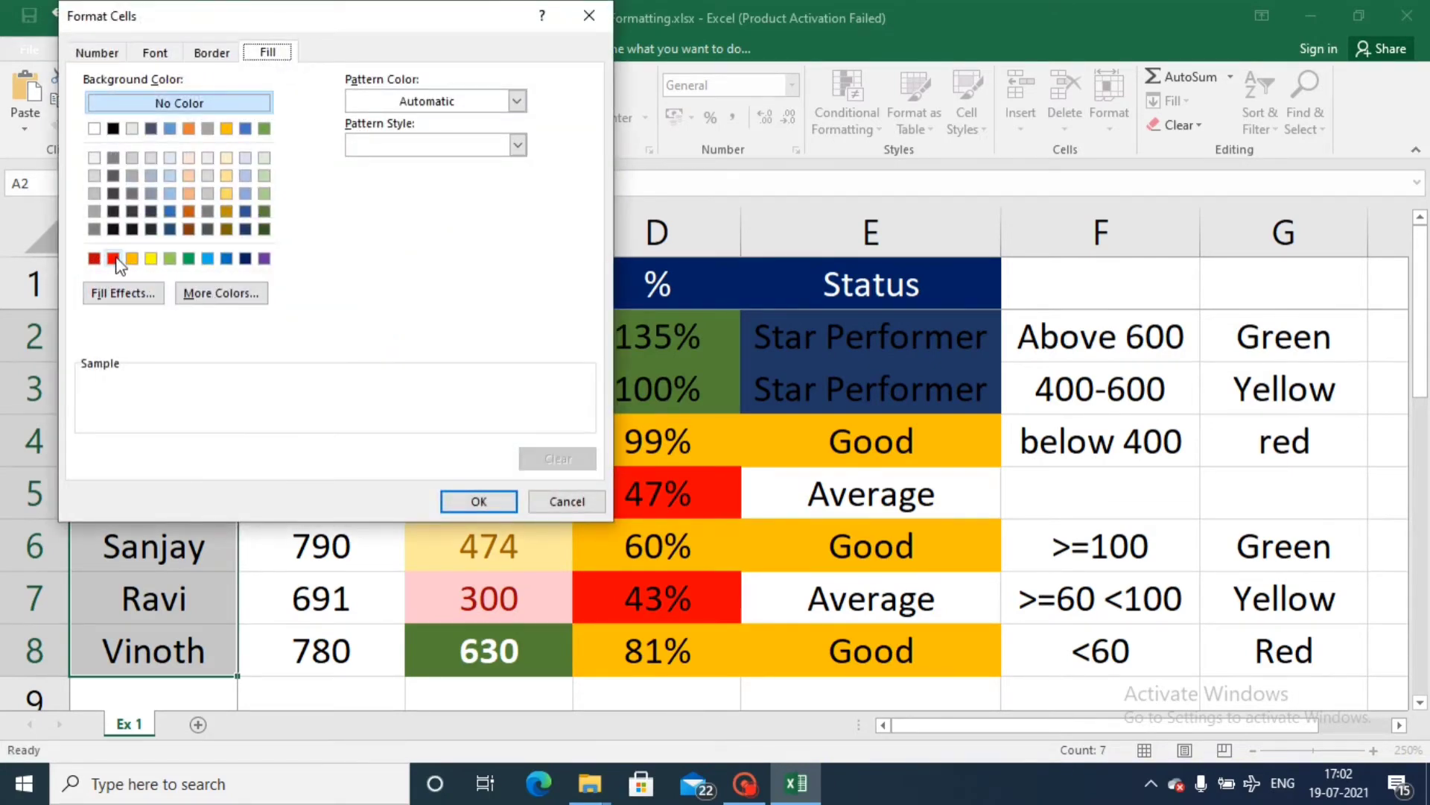
click(113, 259)
click(474, 501)
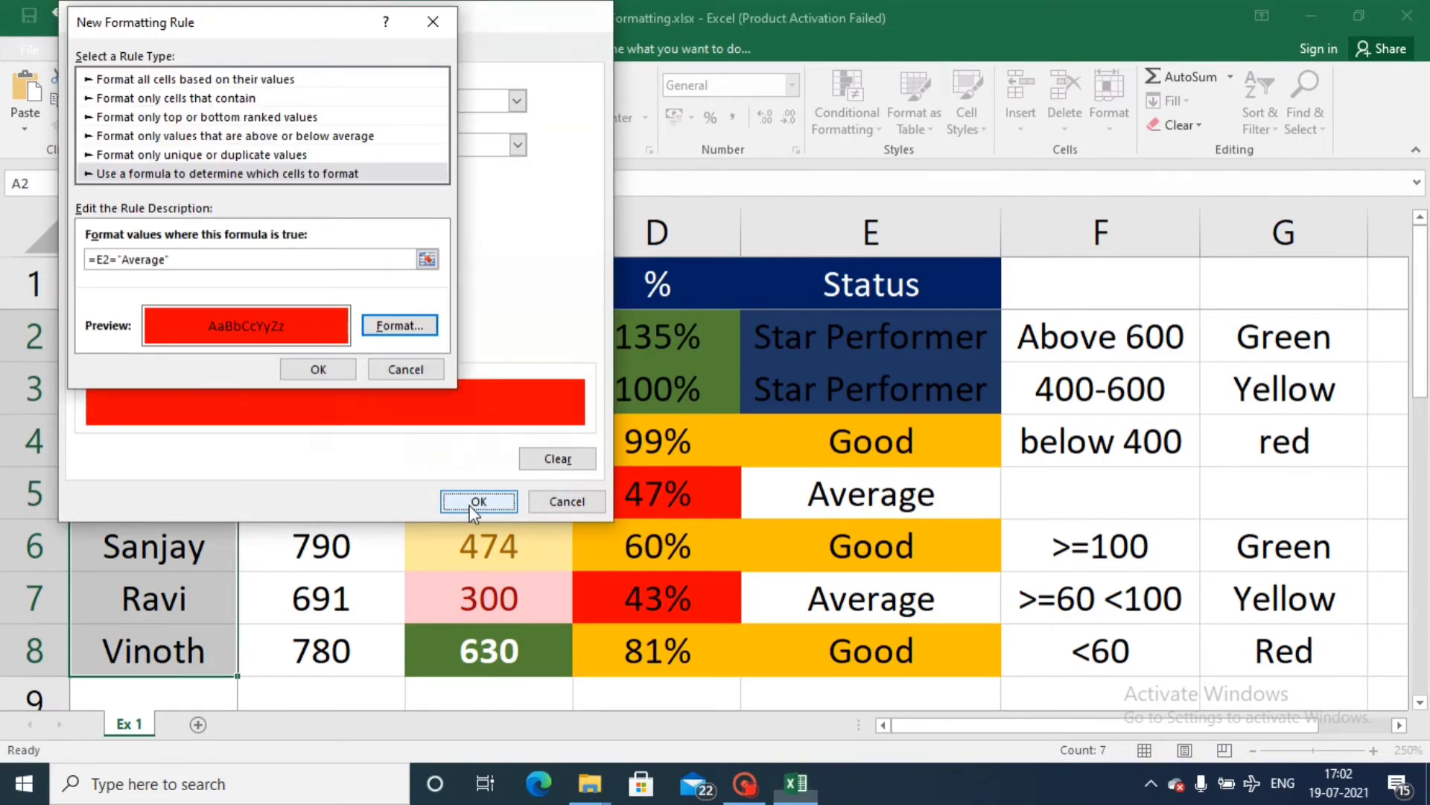
click(336, 370)
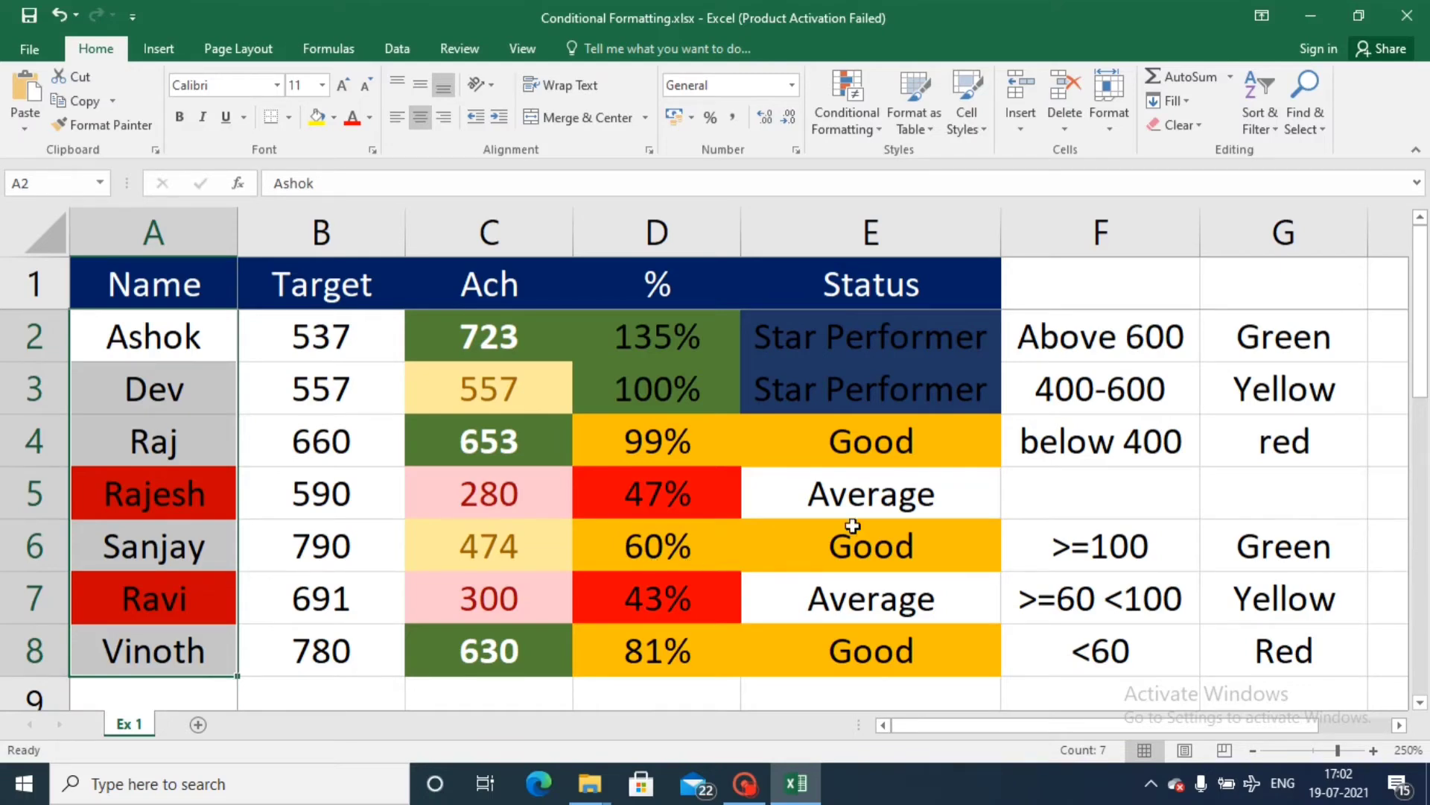
click(904, 499)
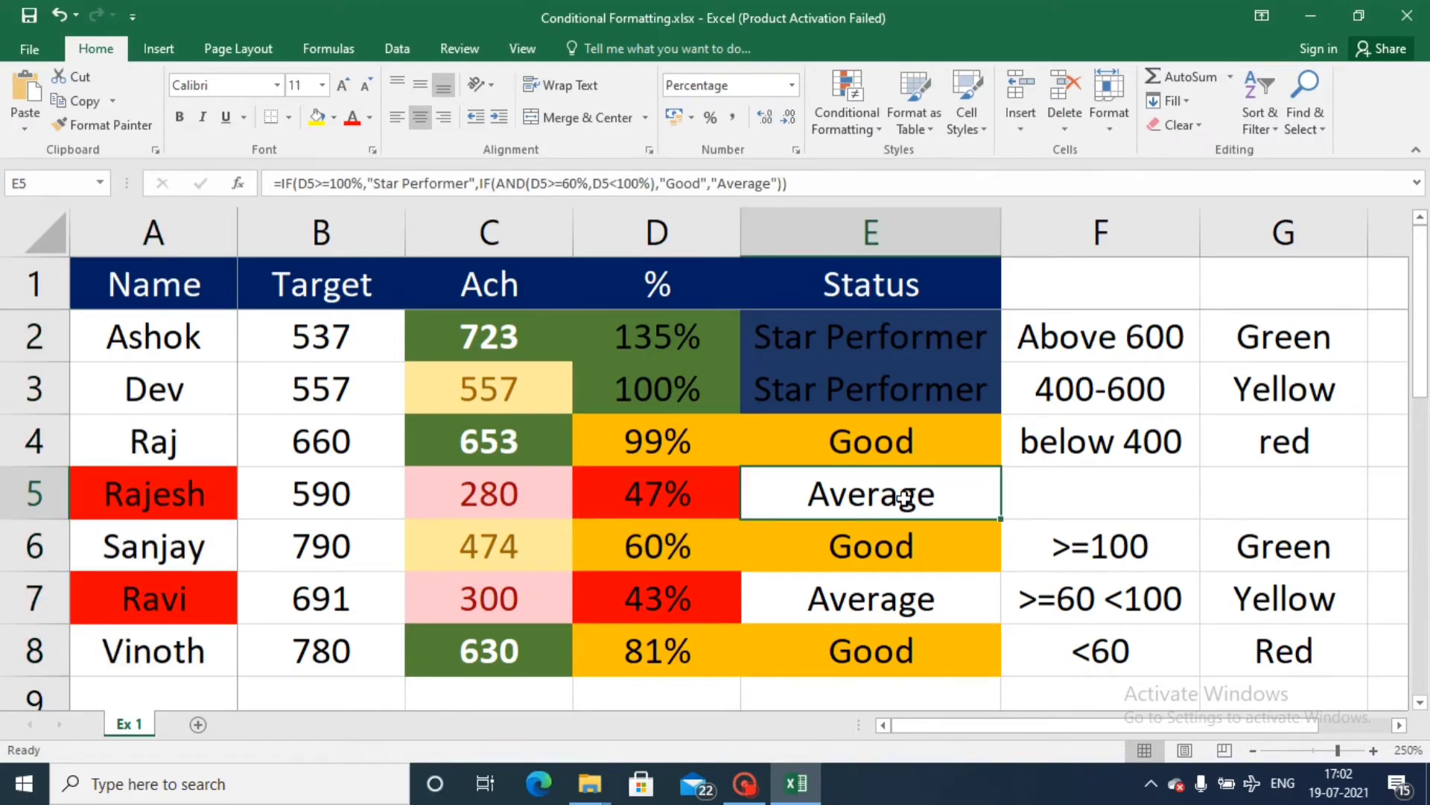
Step: Open the conditional formatting rules manager for the status cells E2:E8
click(897, 340)
key(shift+Down)
key(shift+Down)
key(shift+Down)
key(shift+Down)
key(shift+Down)
key(shift+Down)
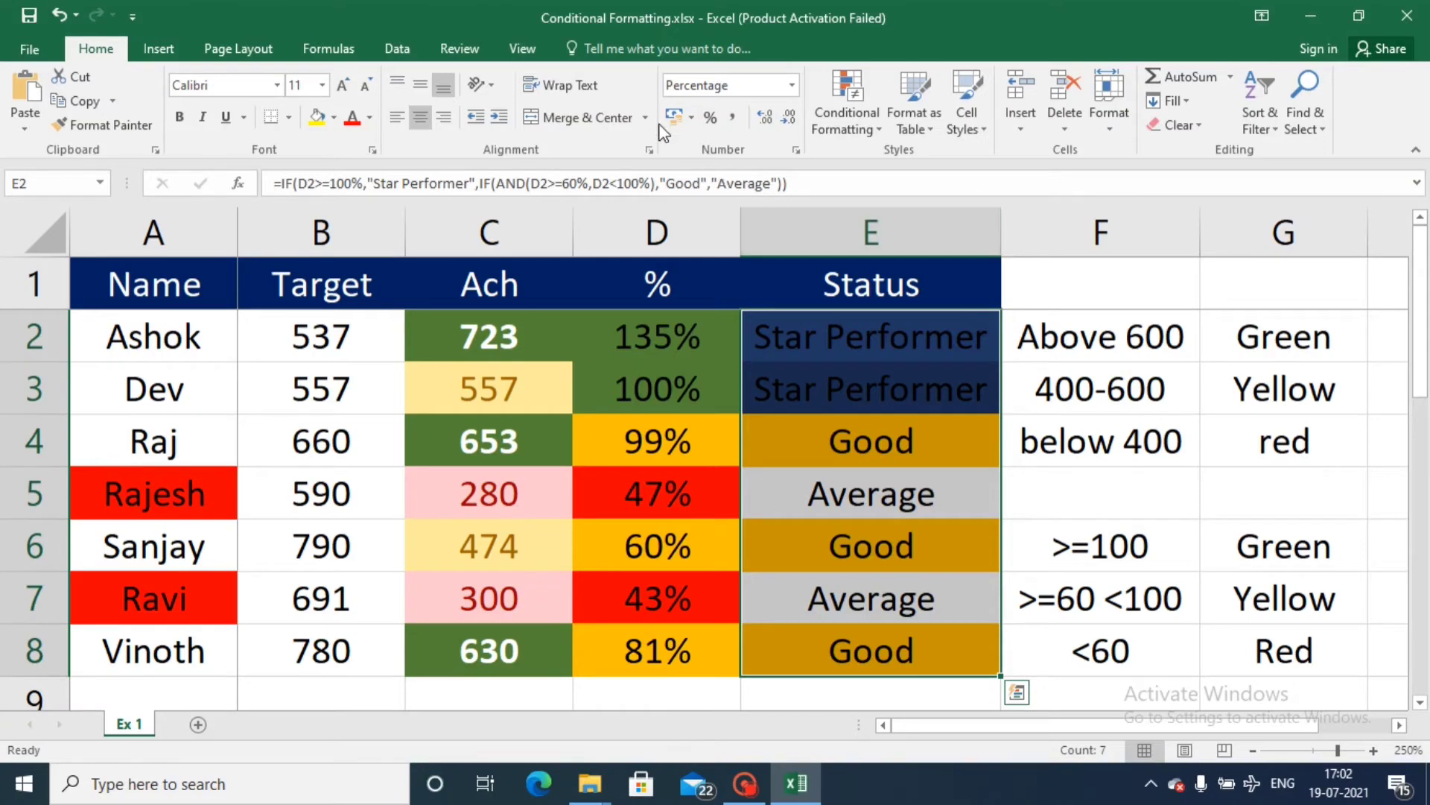
click(847, 112)
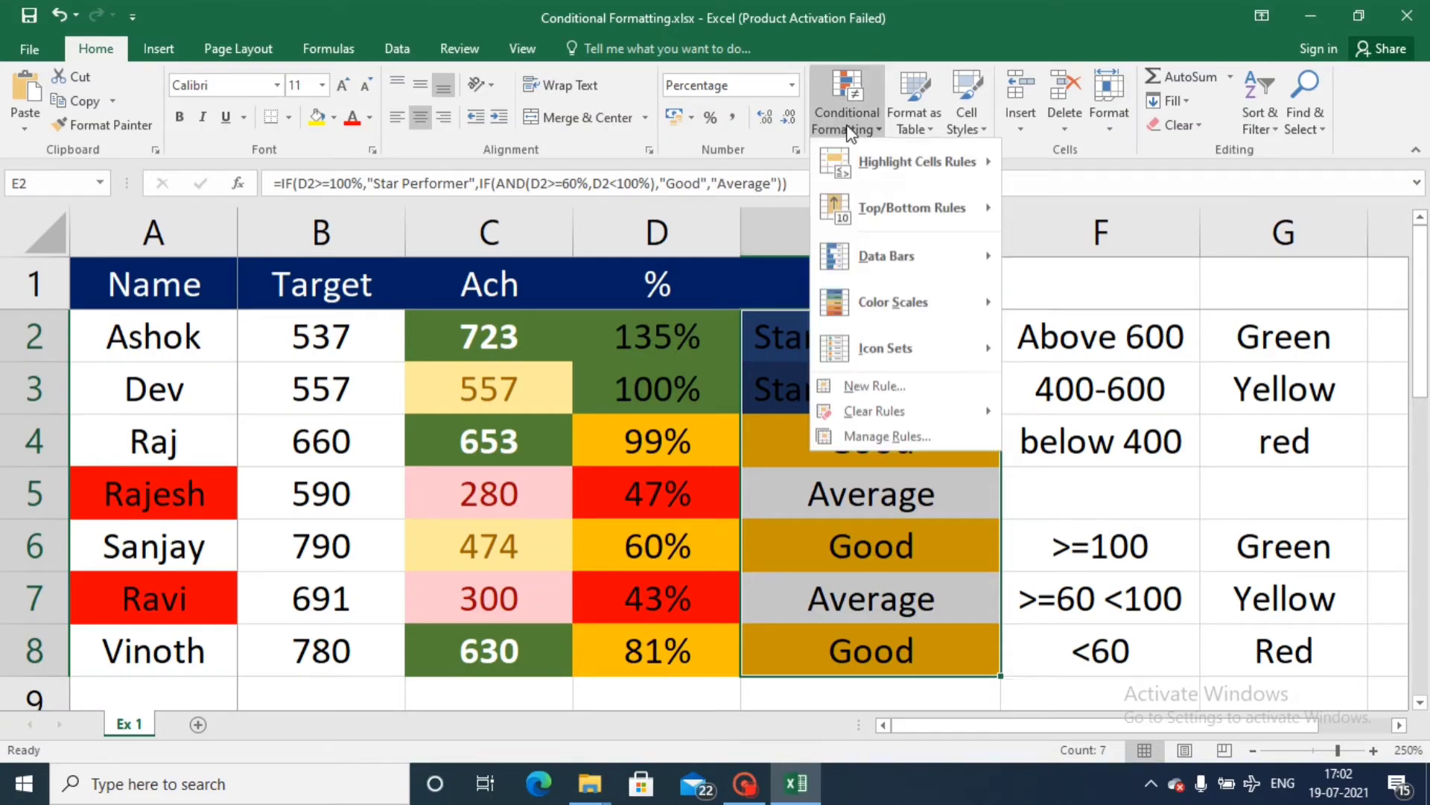
click(915, 441)
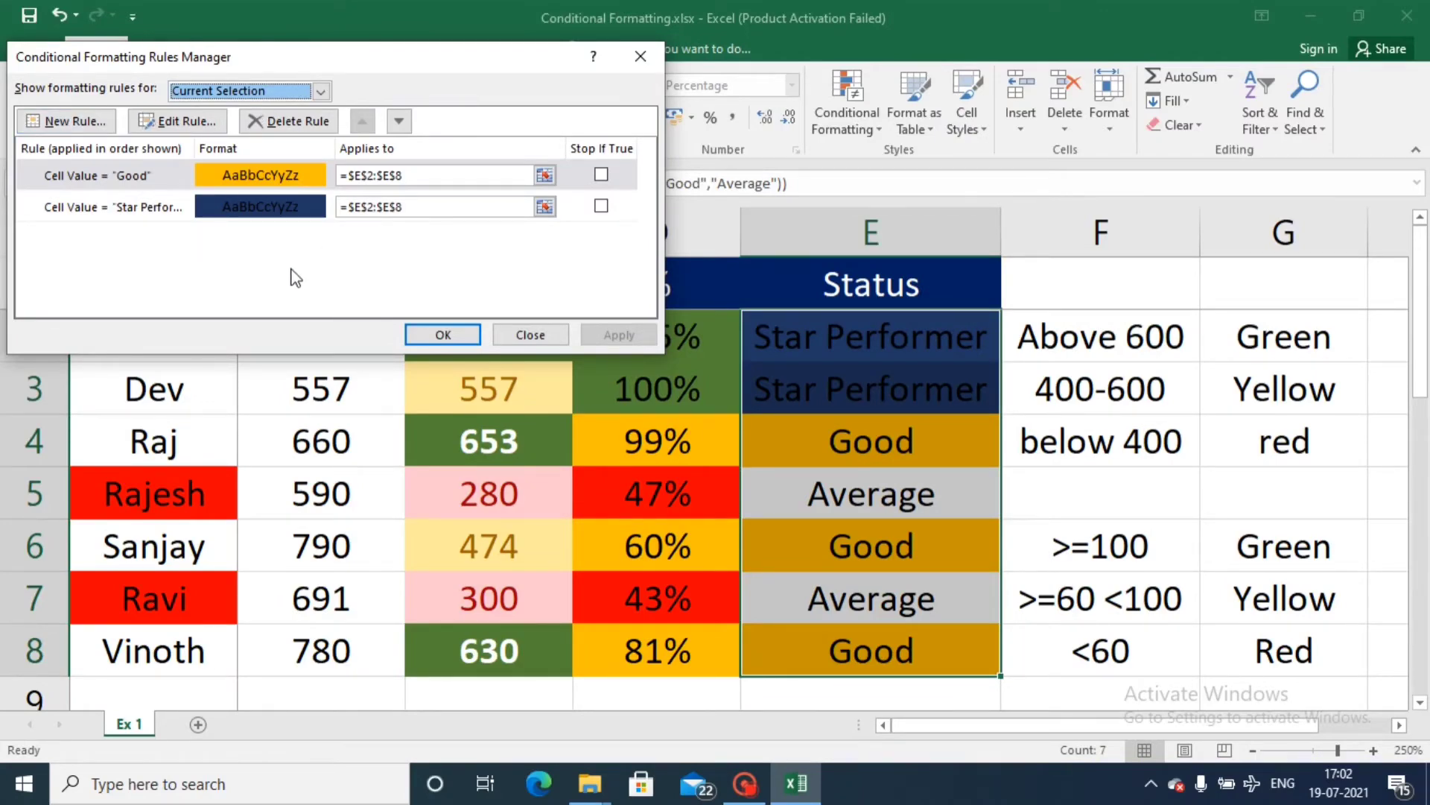
Step: Edit the "Good" rule to use a light green background fill and apply the change
click(161, 178)
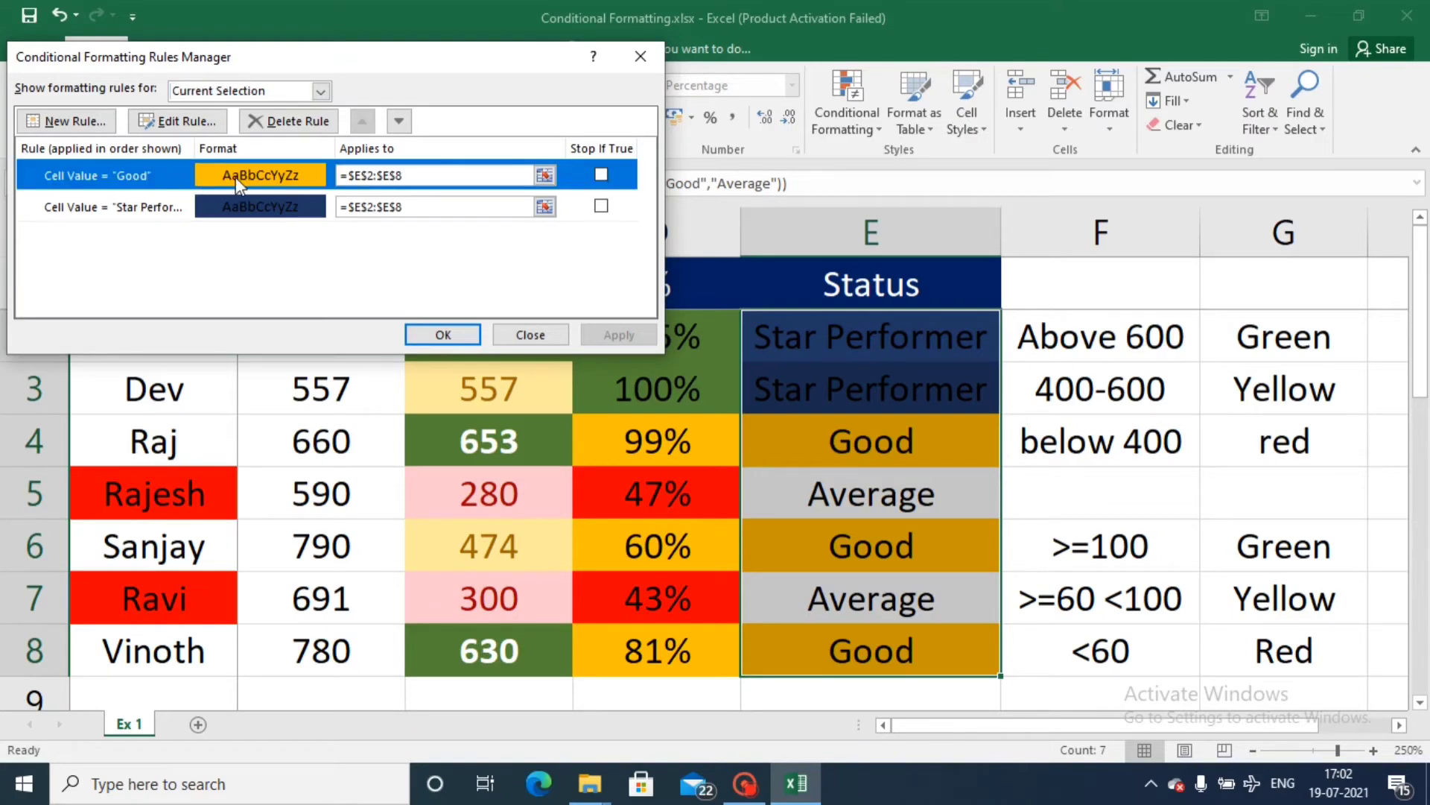
click(209, 127)
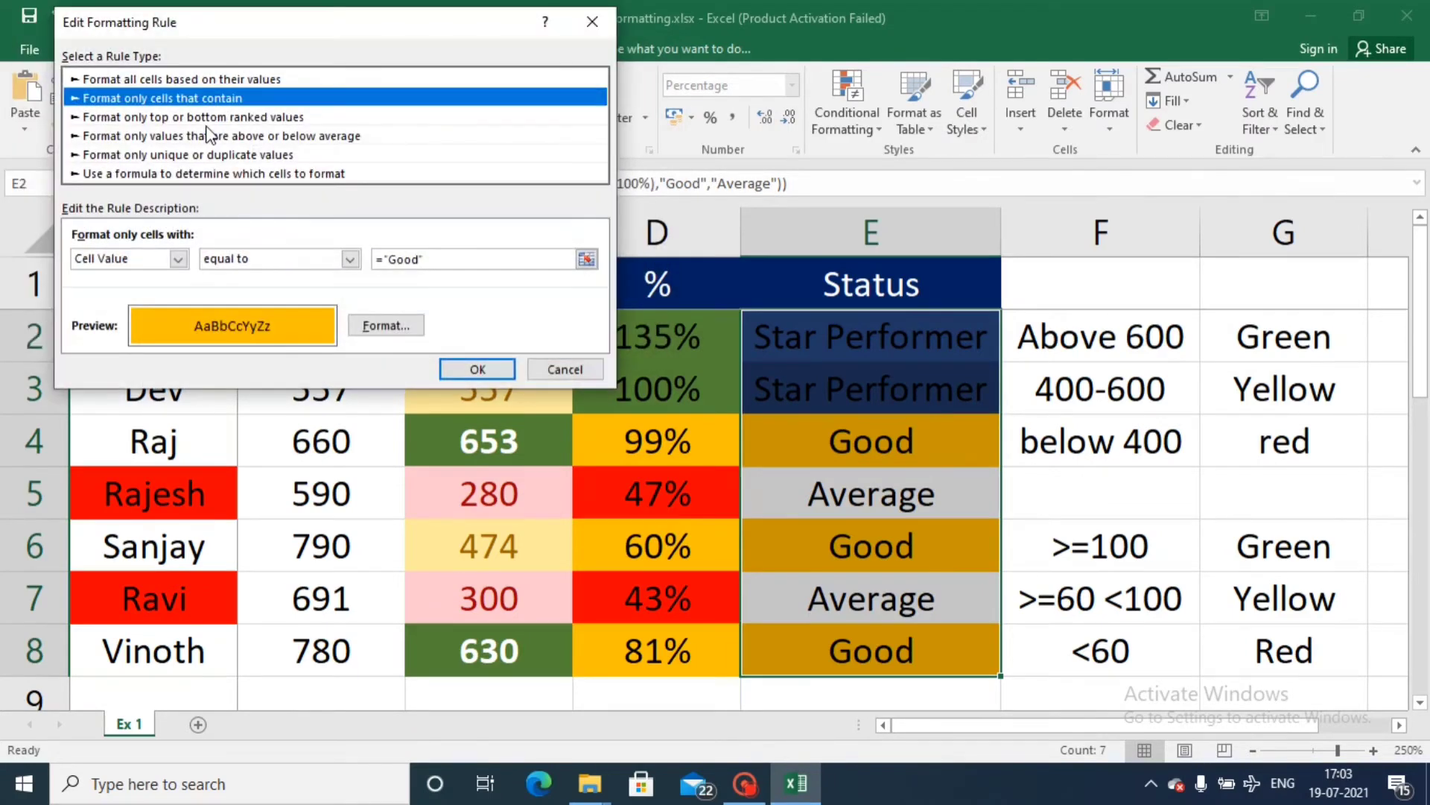
click(372, 329)
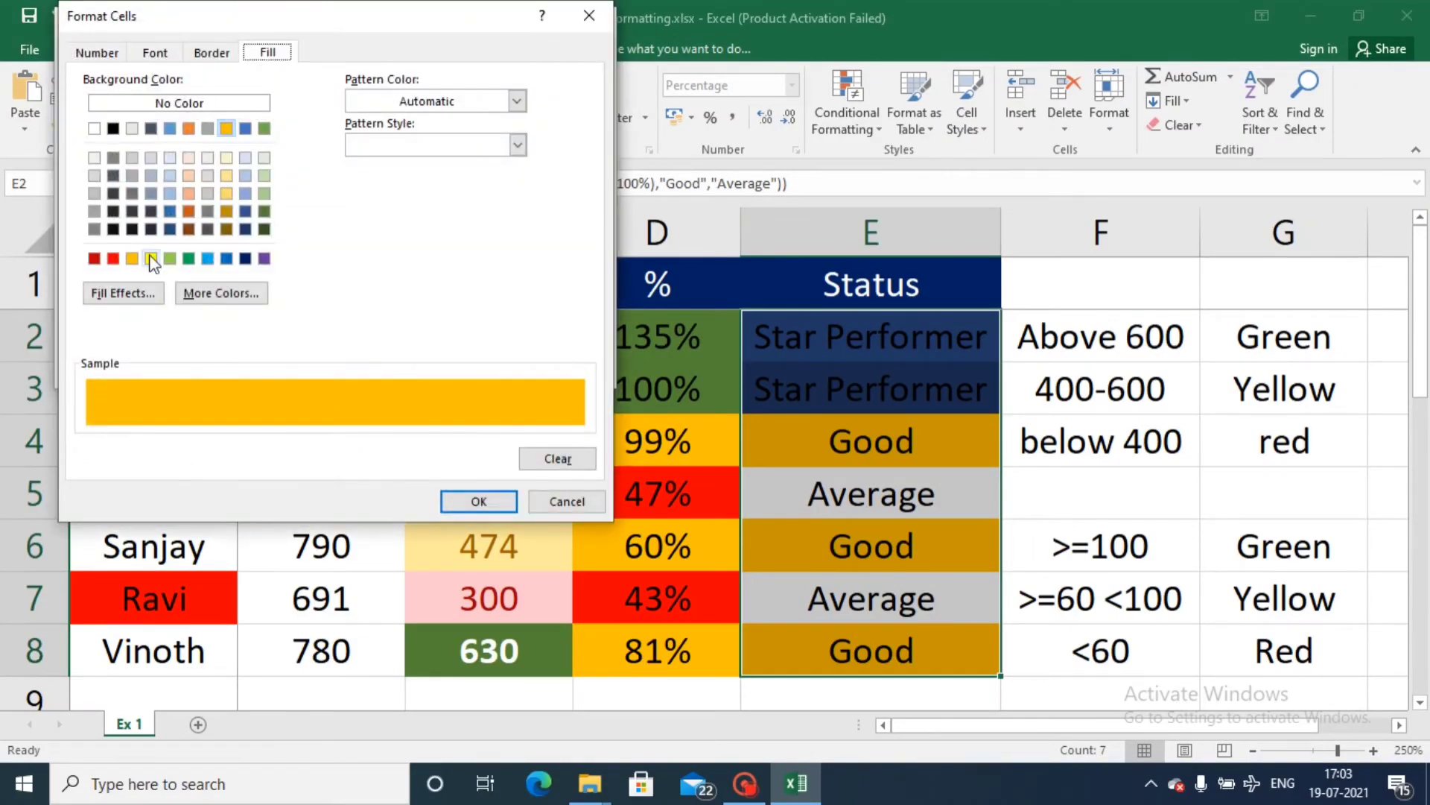
click(170, 259)
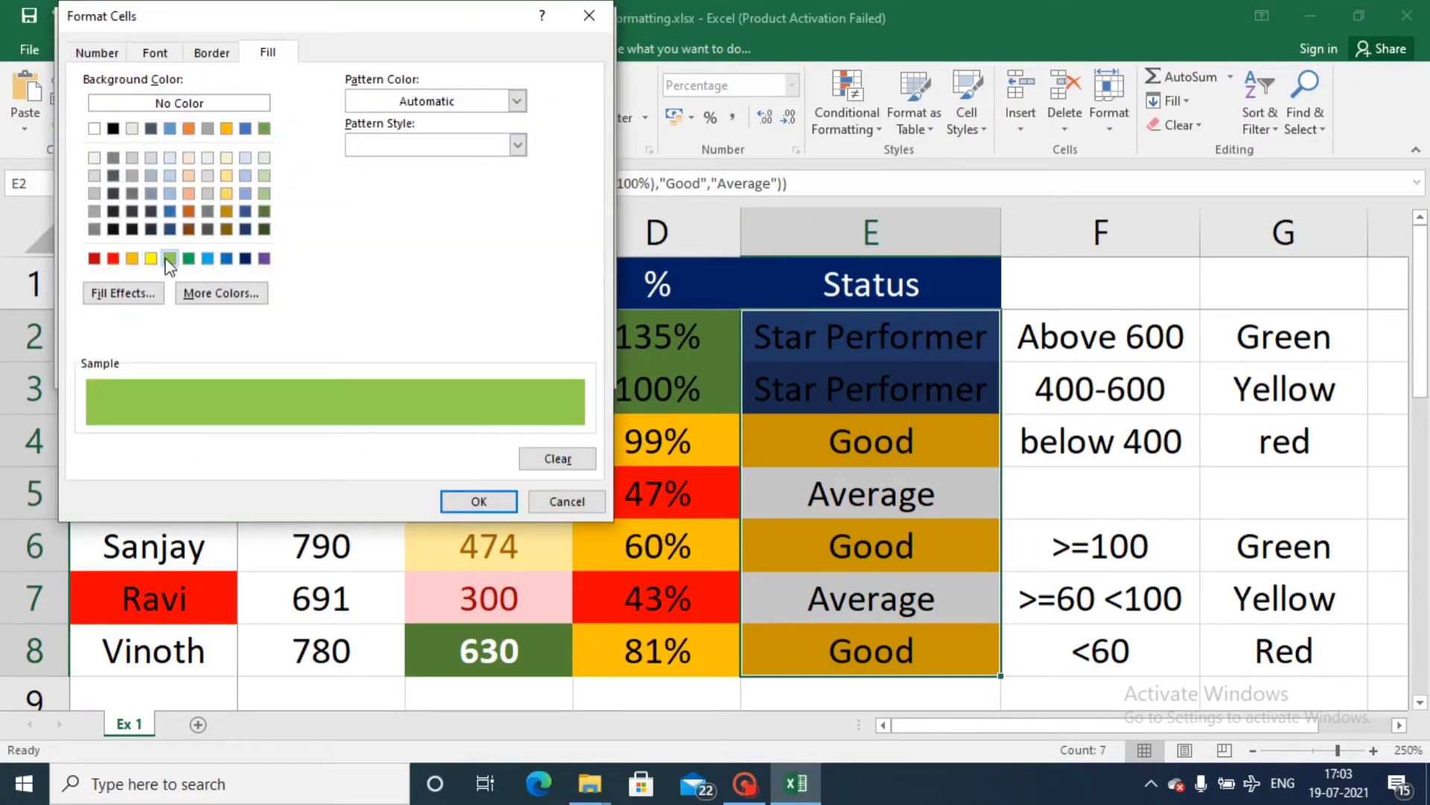
click(476, 501)
click(457, 370)
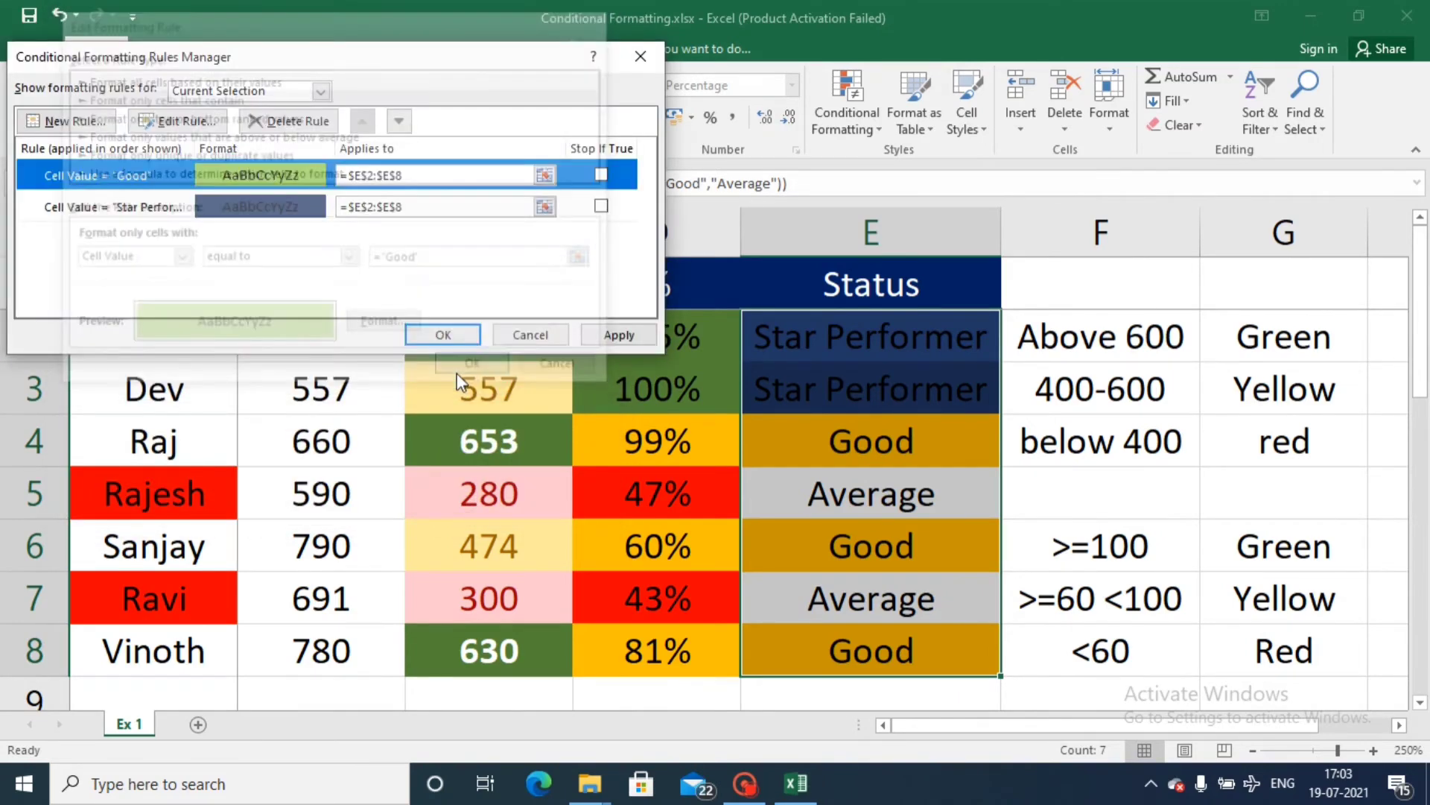
click(447, 336)
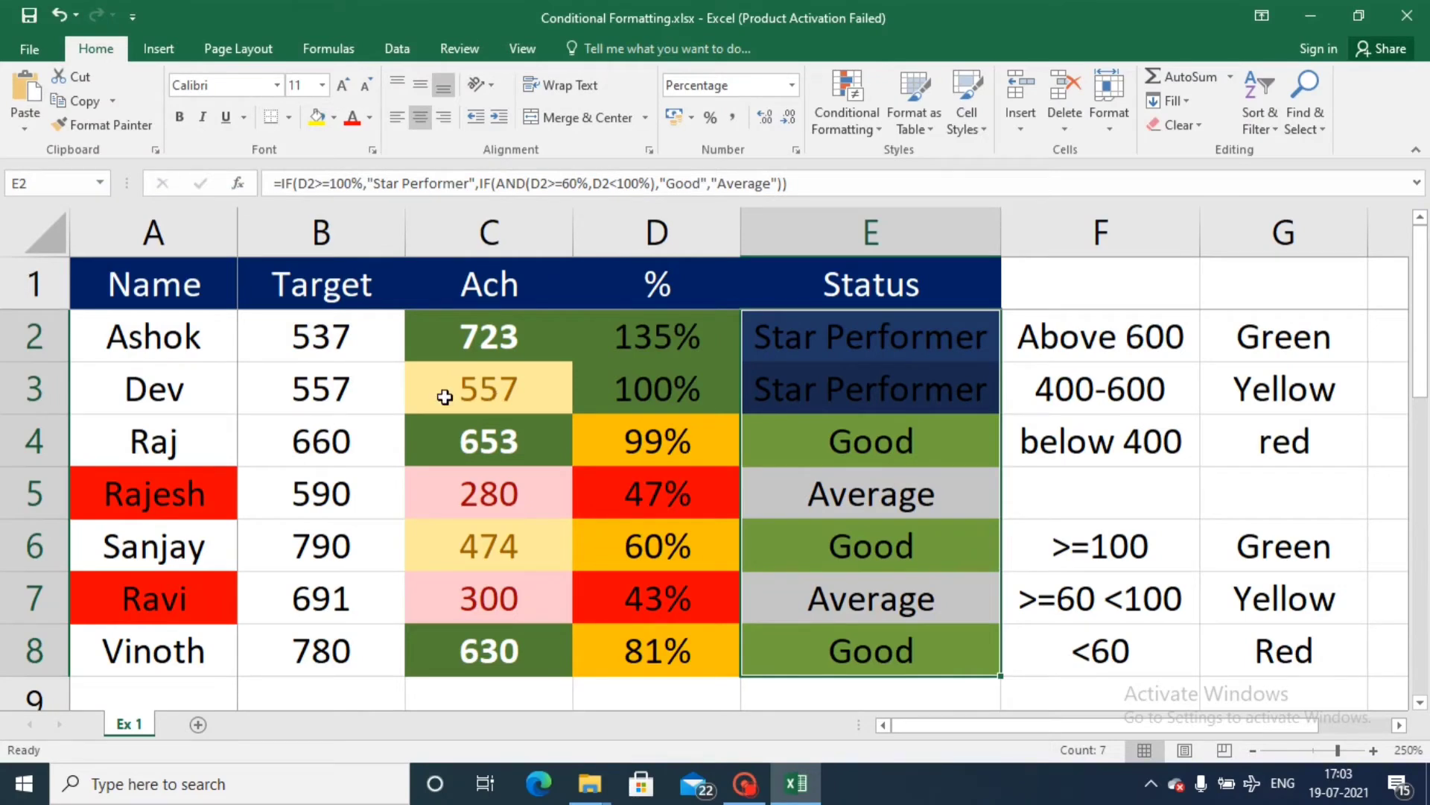
Step: Clear the conditional formatting rules from the achievement cells C2:C8 only
click(463, 347)
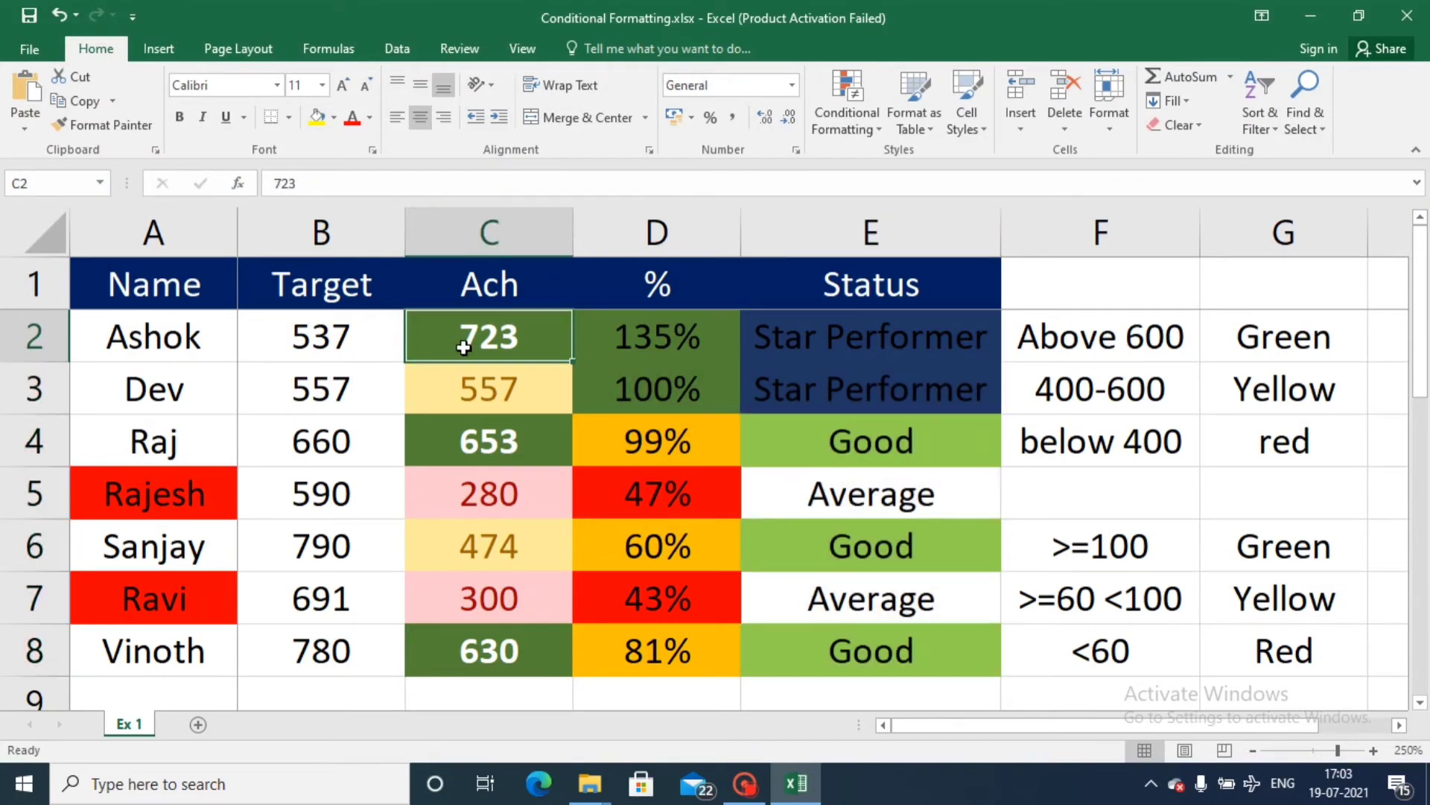
key(shift+Down)
key(shift+Down)
key(shift+Down)
key(shift+Down)
key(shift+Down)
key(shift+Down)
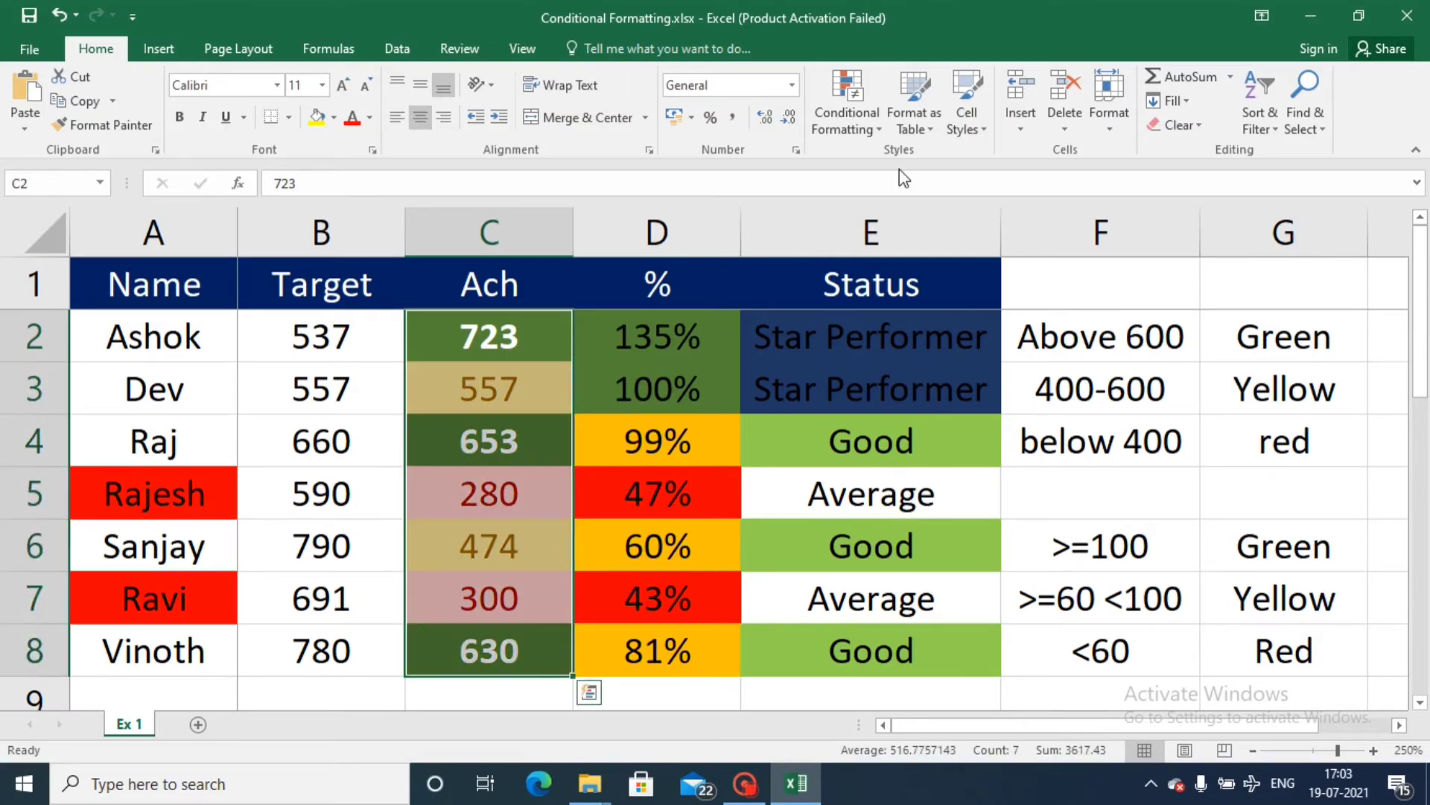
click(848, 129)
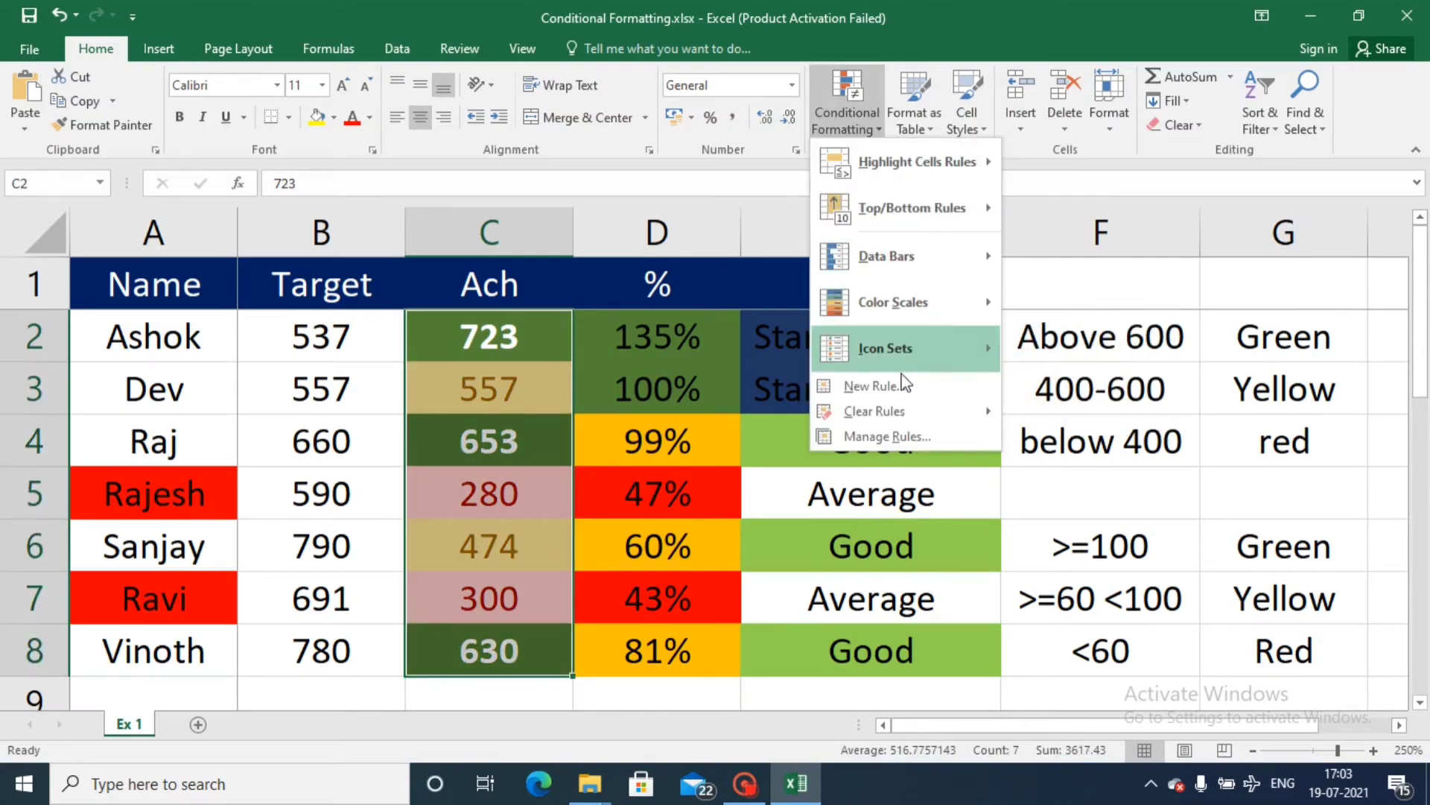
mouse_move(910, 408)
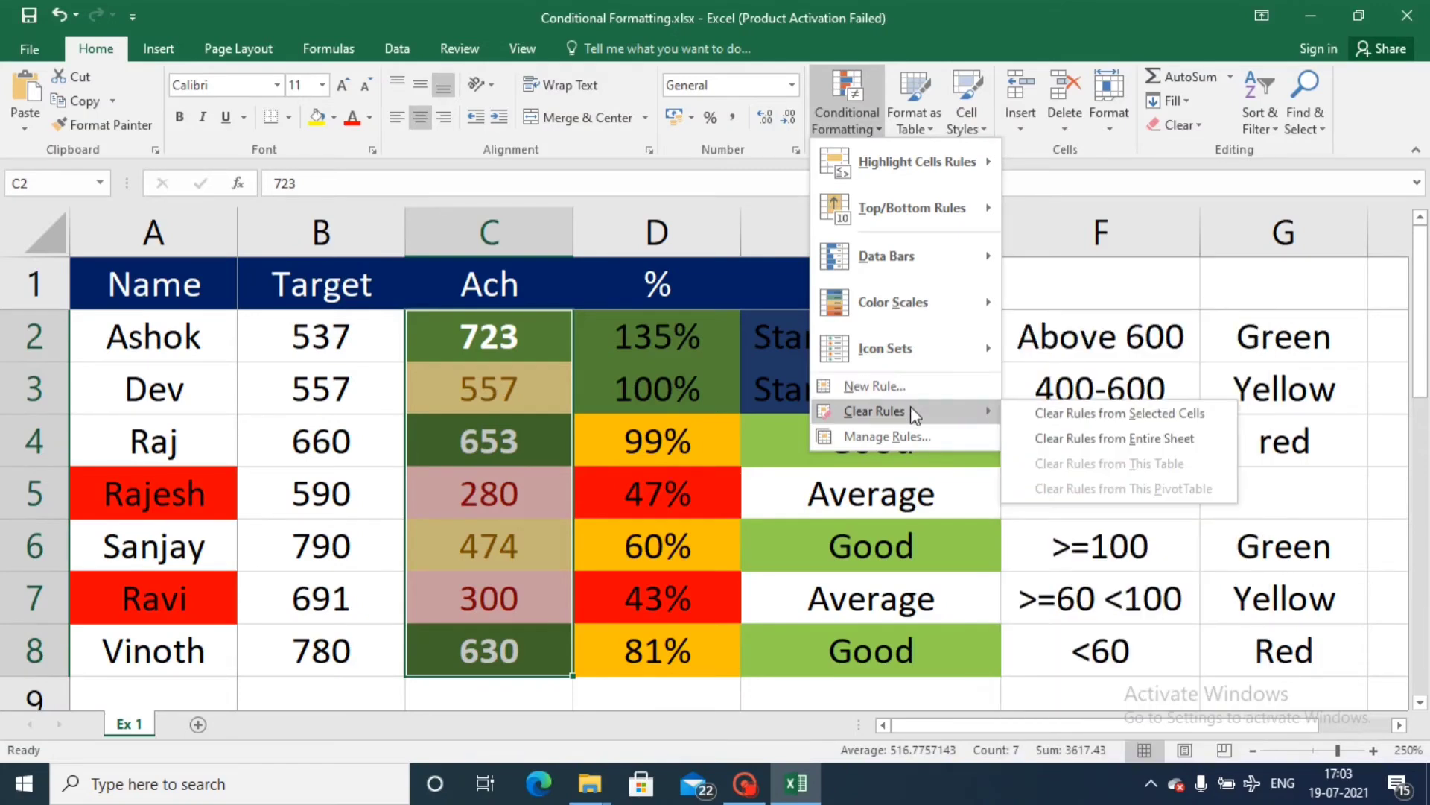
click(1097, 424)
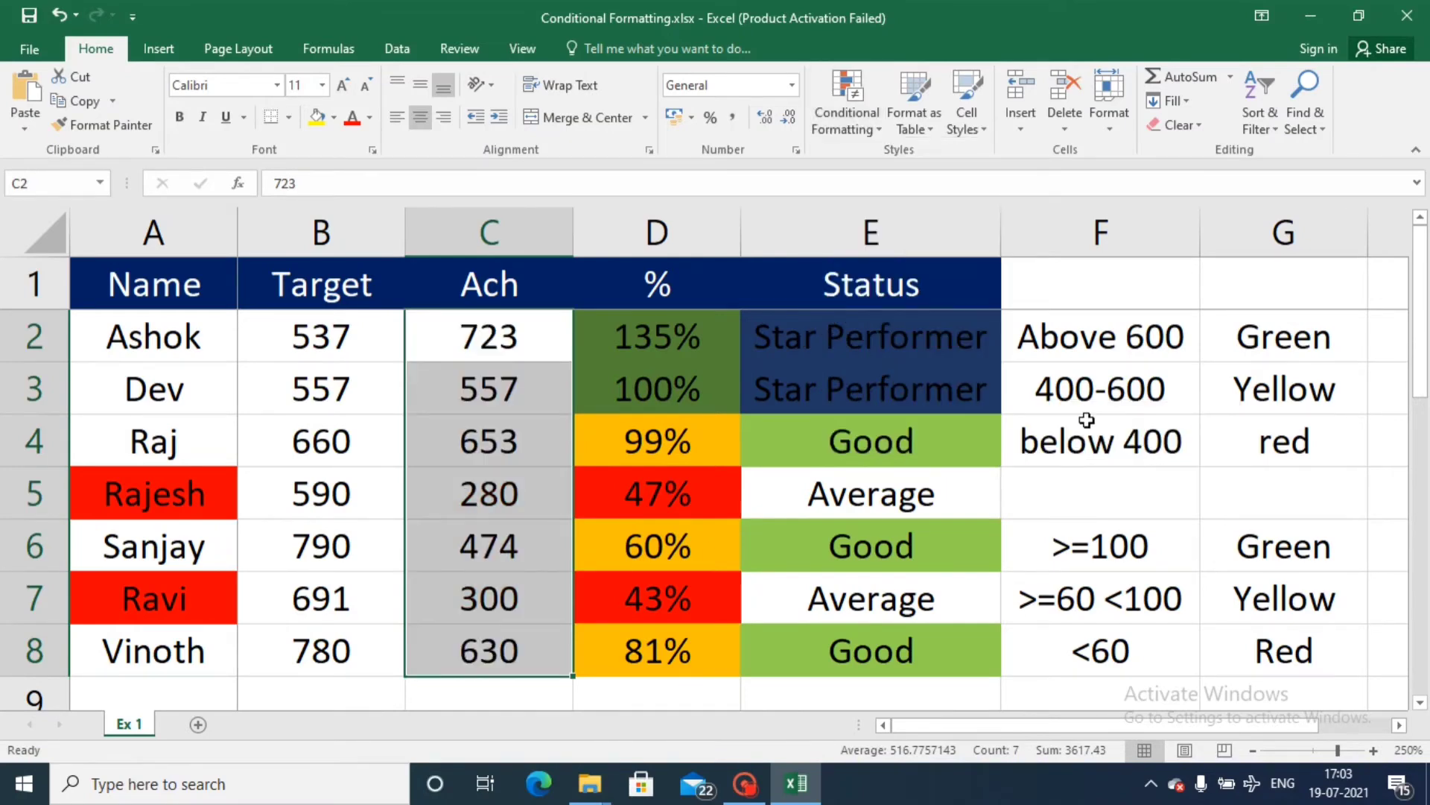
click(465, 330)
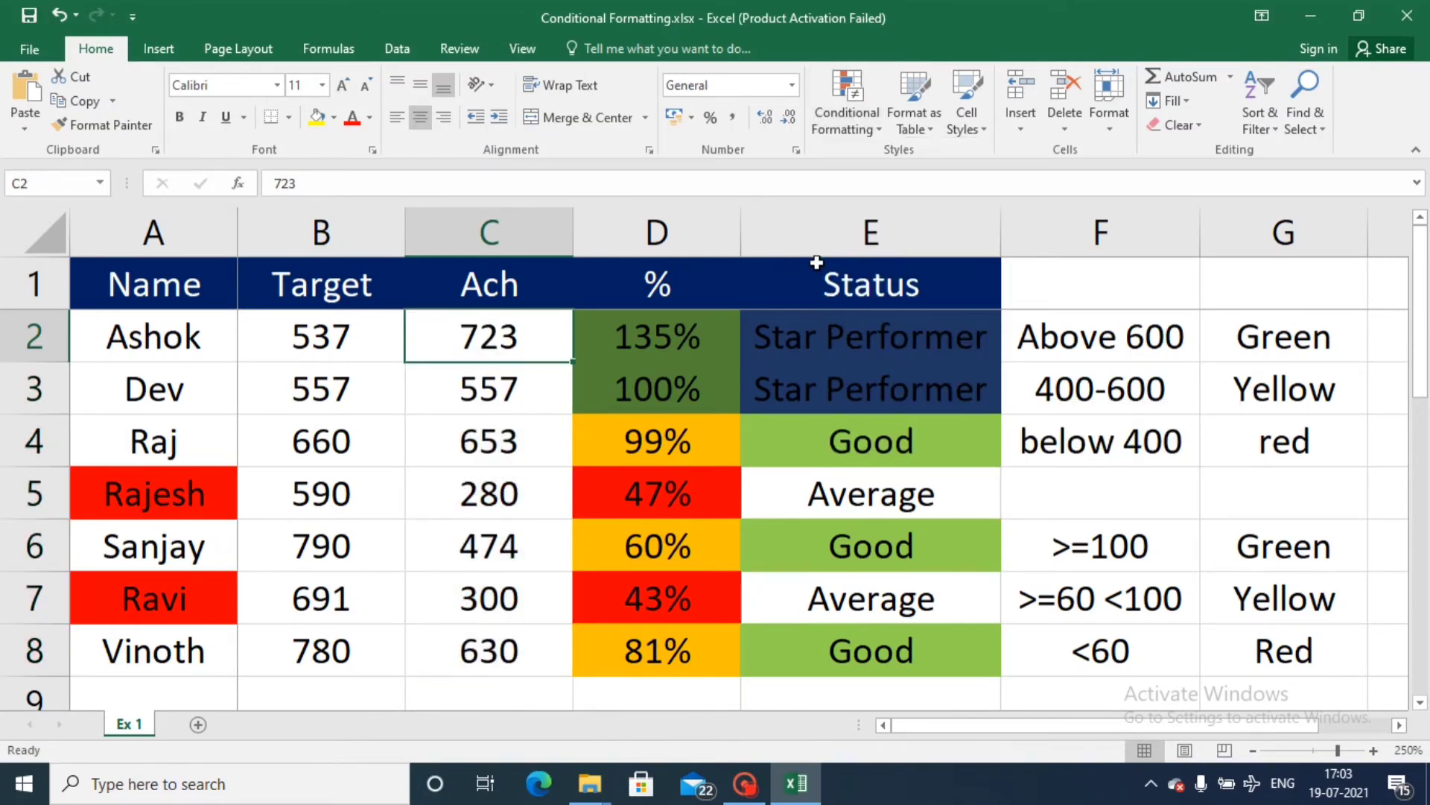
Step: Add a top-ranked items rule to C2 that formats the top 5 with Green Fill with Dark Green Text
click(860, 127)
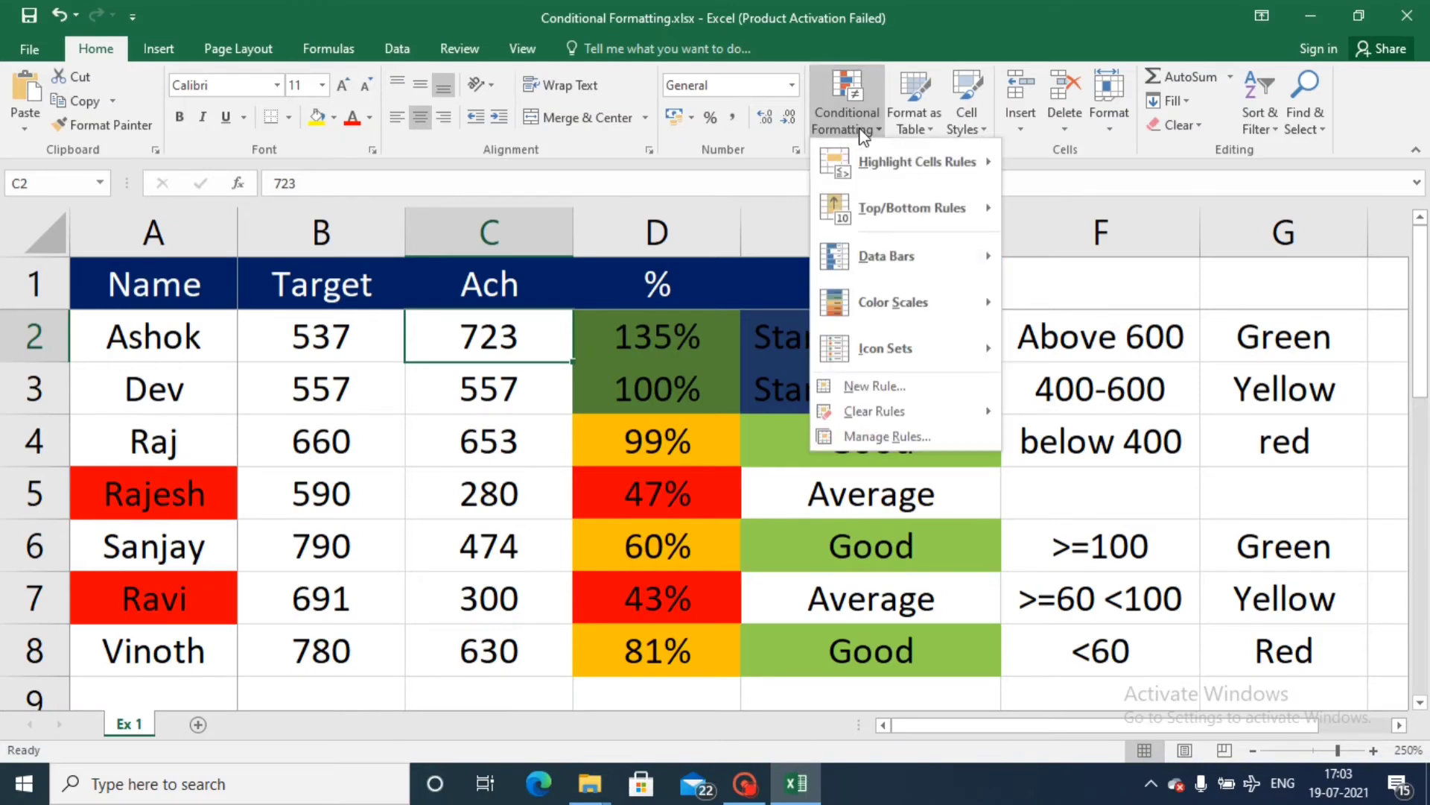
mouse_move(878, 198)
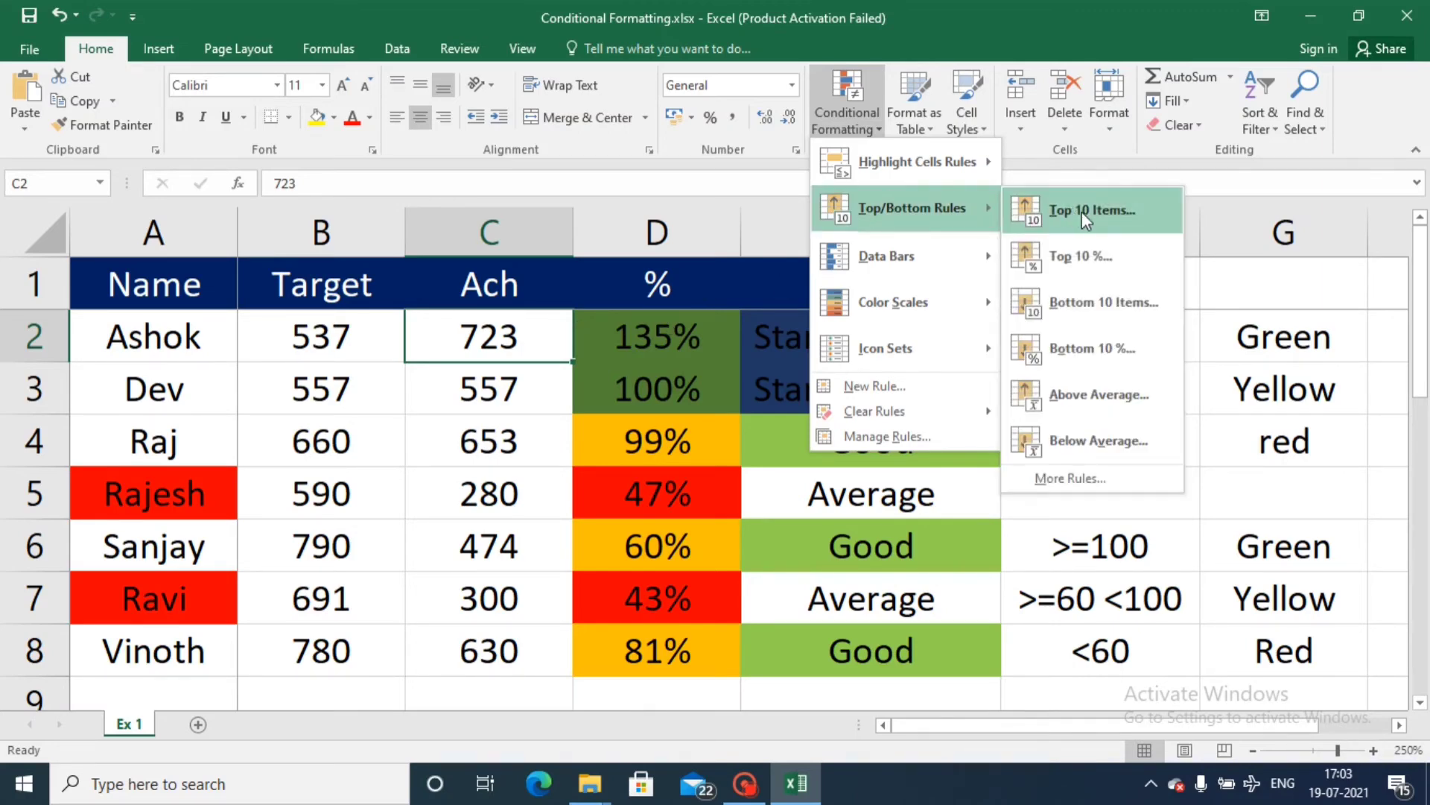
click(1083, 213)
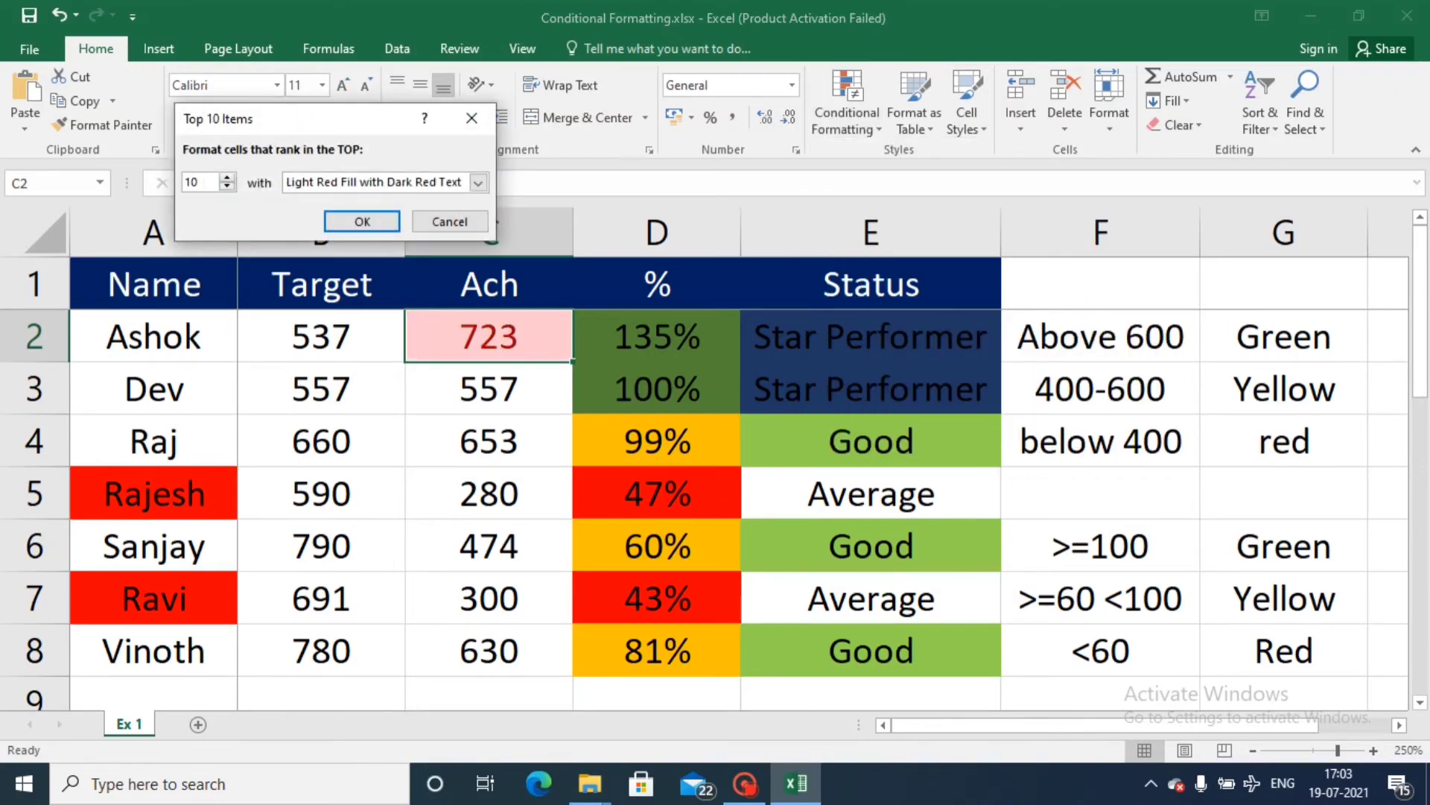
key(BackSpace)
key(BackSpace)
text(5)
click(486, 183)
click(383, 230)
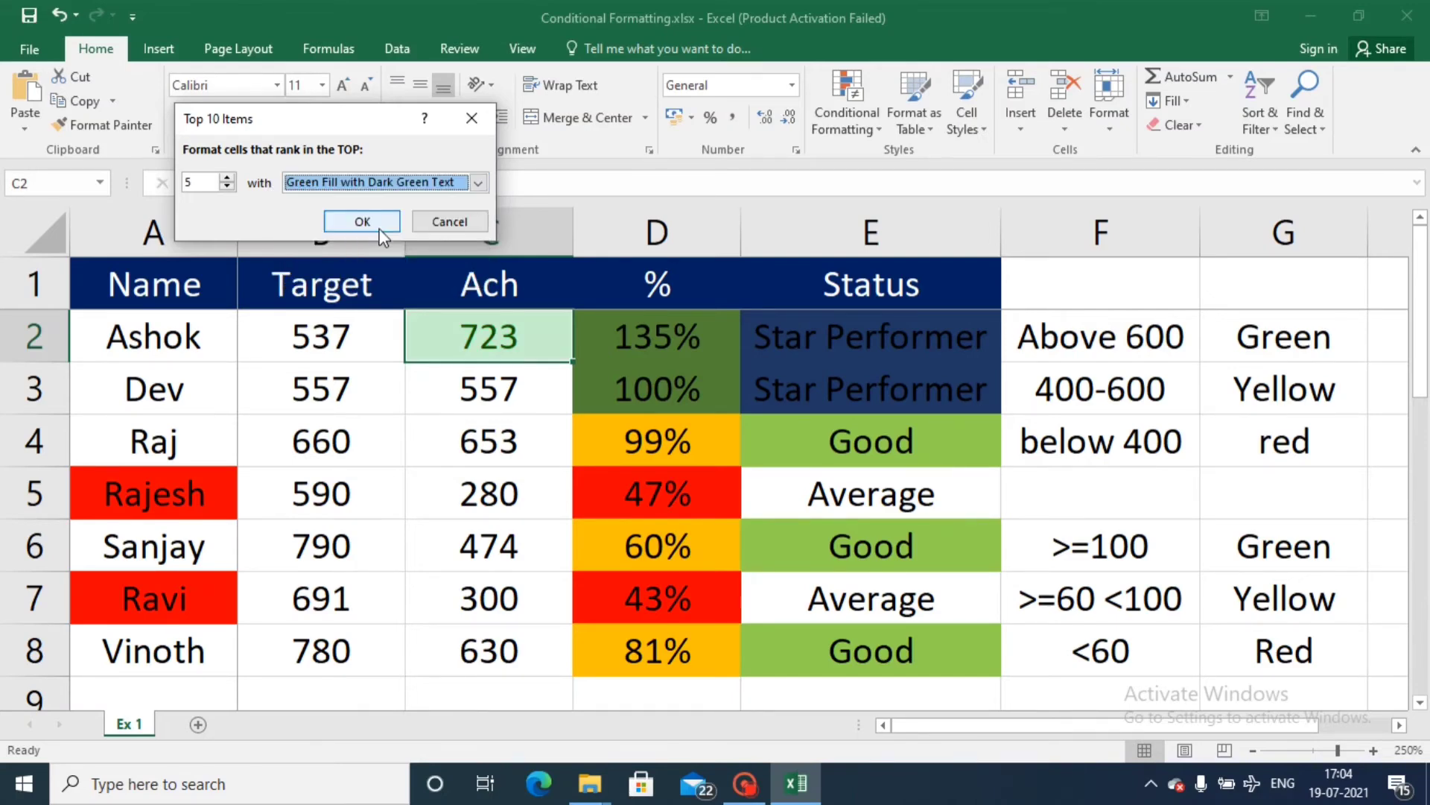
click(368, 227)
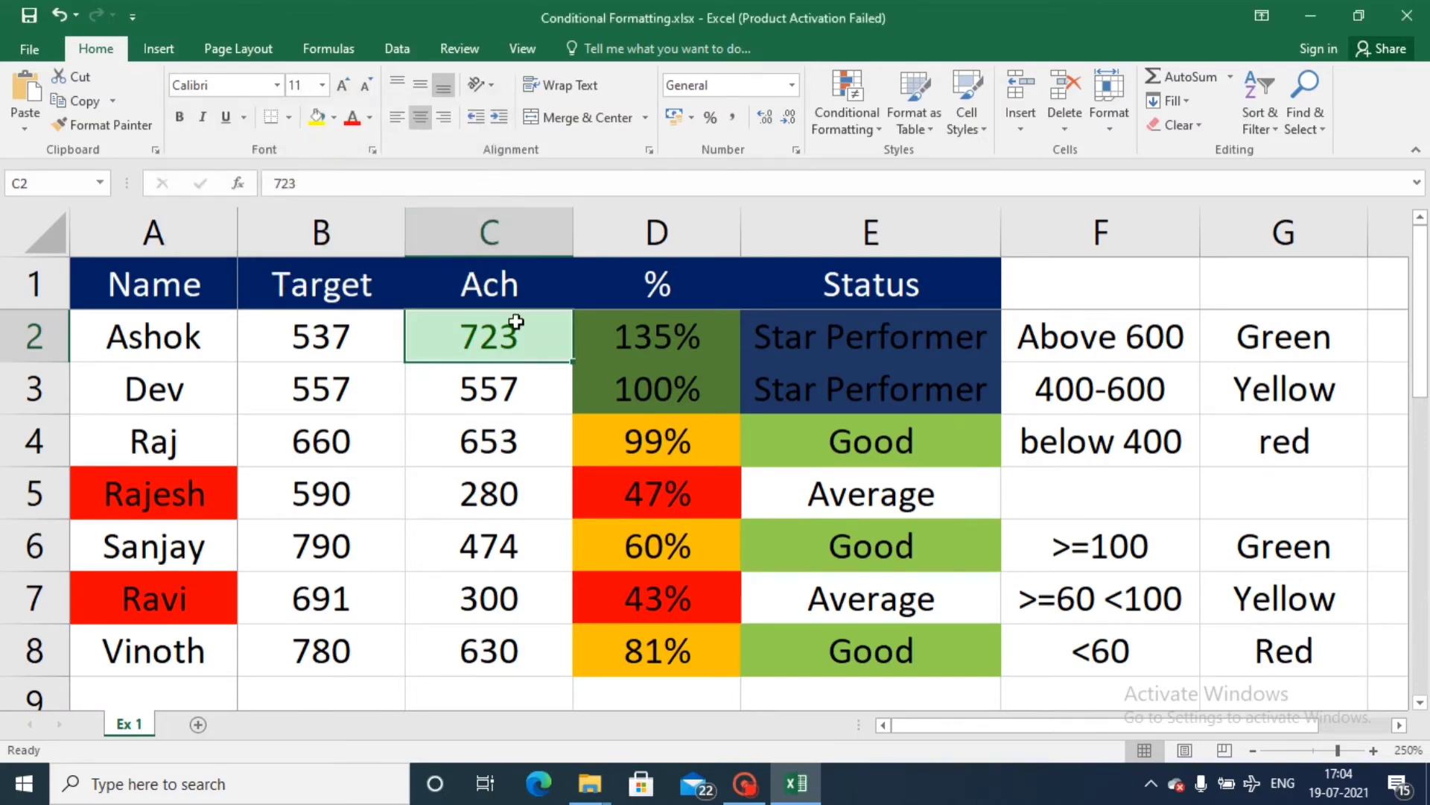
Step: Highlight the top 5 achievement values in C2:C8 using Green Fill with Dark Green Text
key(shift+Down)
key(shift+Down)
key(shift+Down)
key(shift+Down)
key(shift+Down)
key(shift+Down)
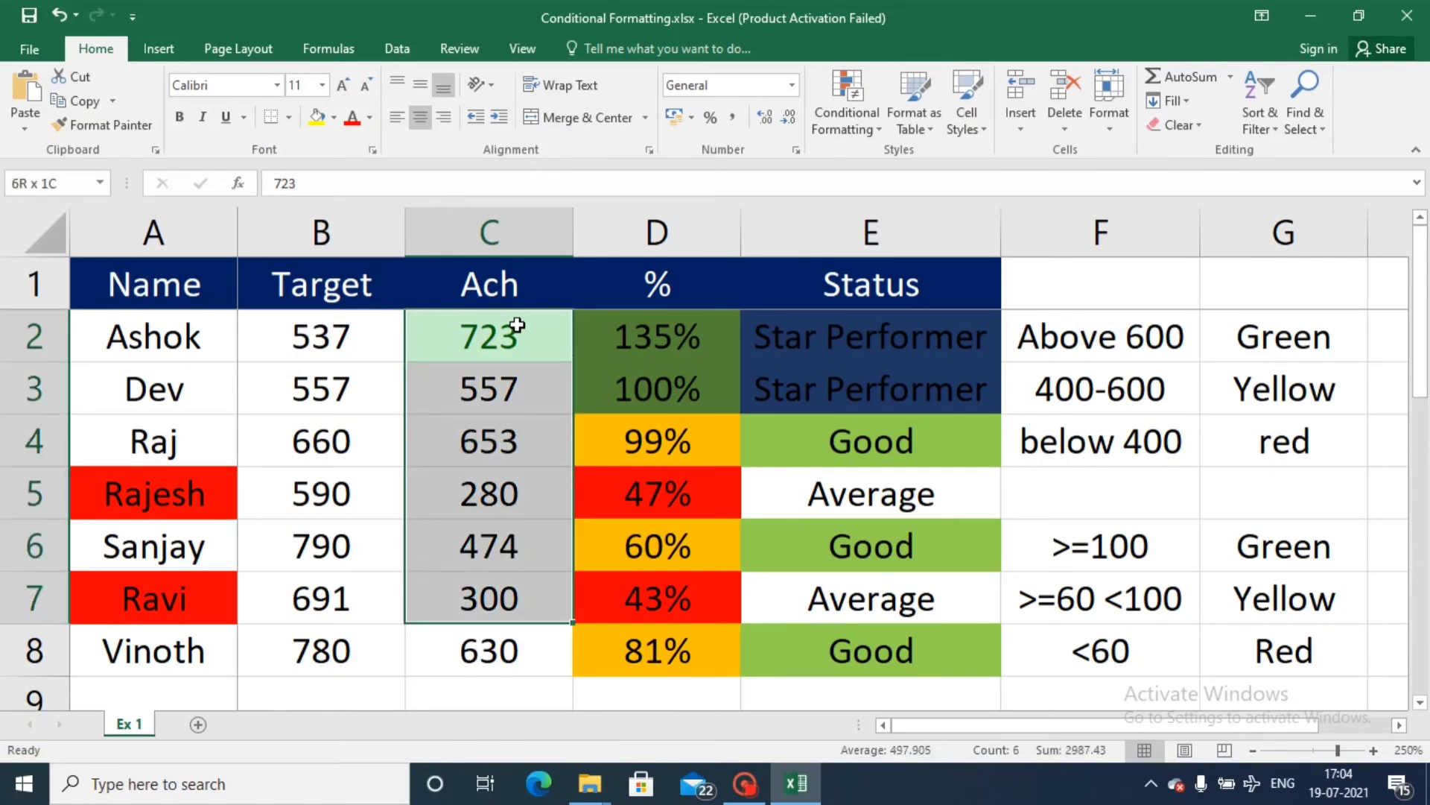
click(848, 111)
mouse_move(874, 204)
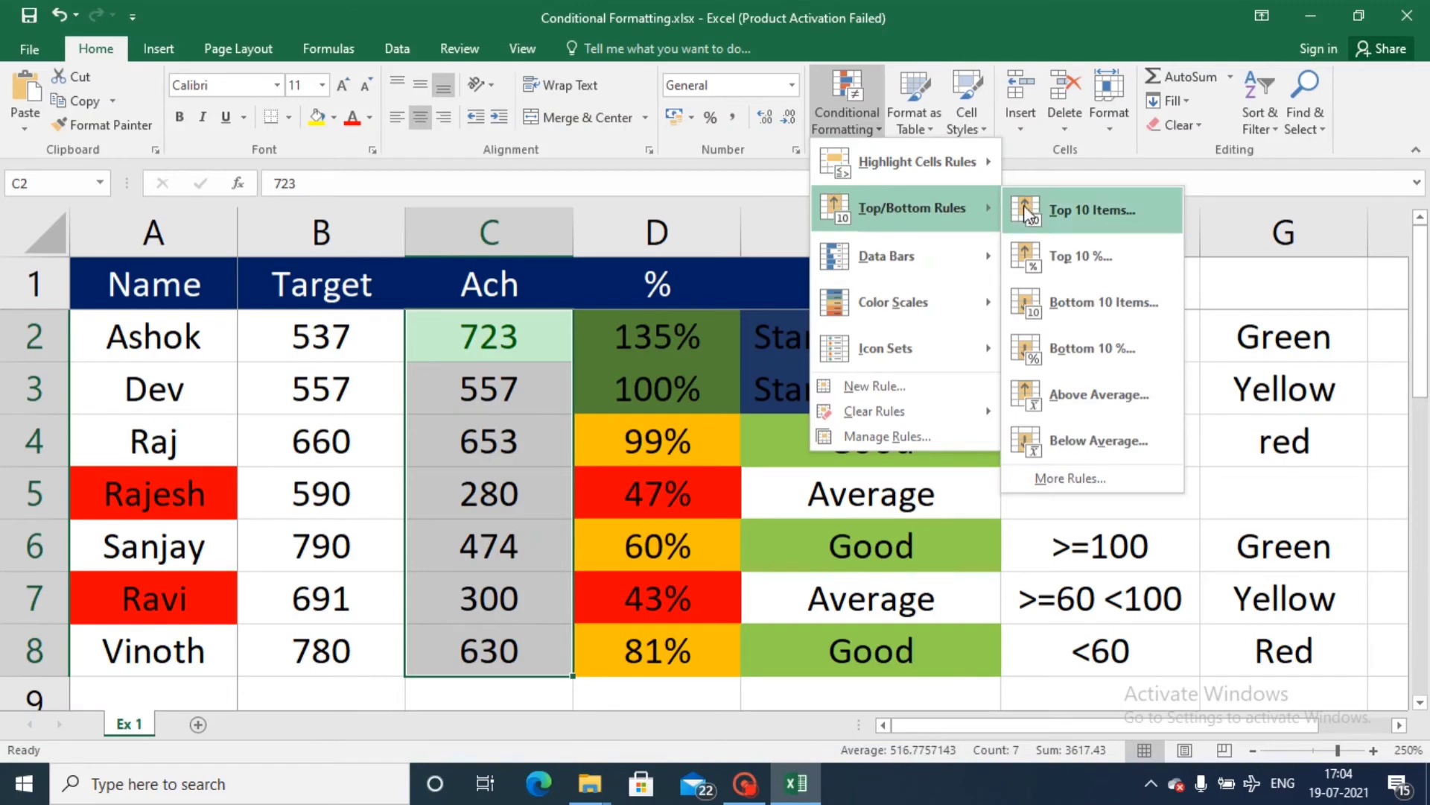
click(1057, 207)
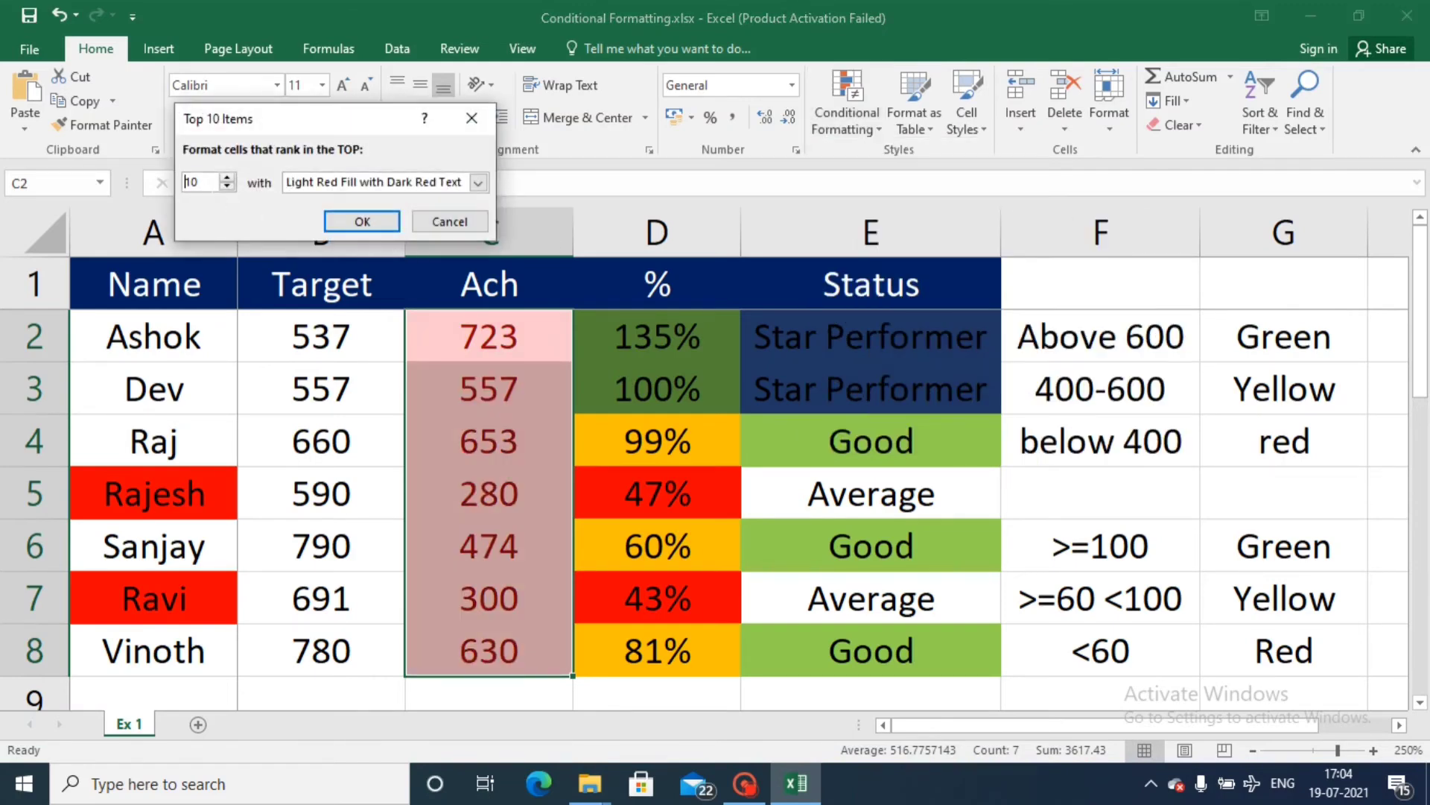
key(BackSpace)
key(BackSpace)
text(5)
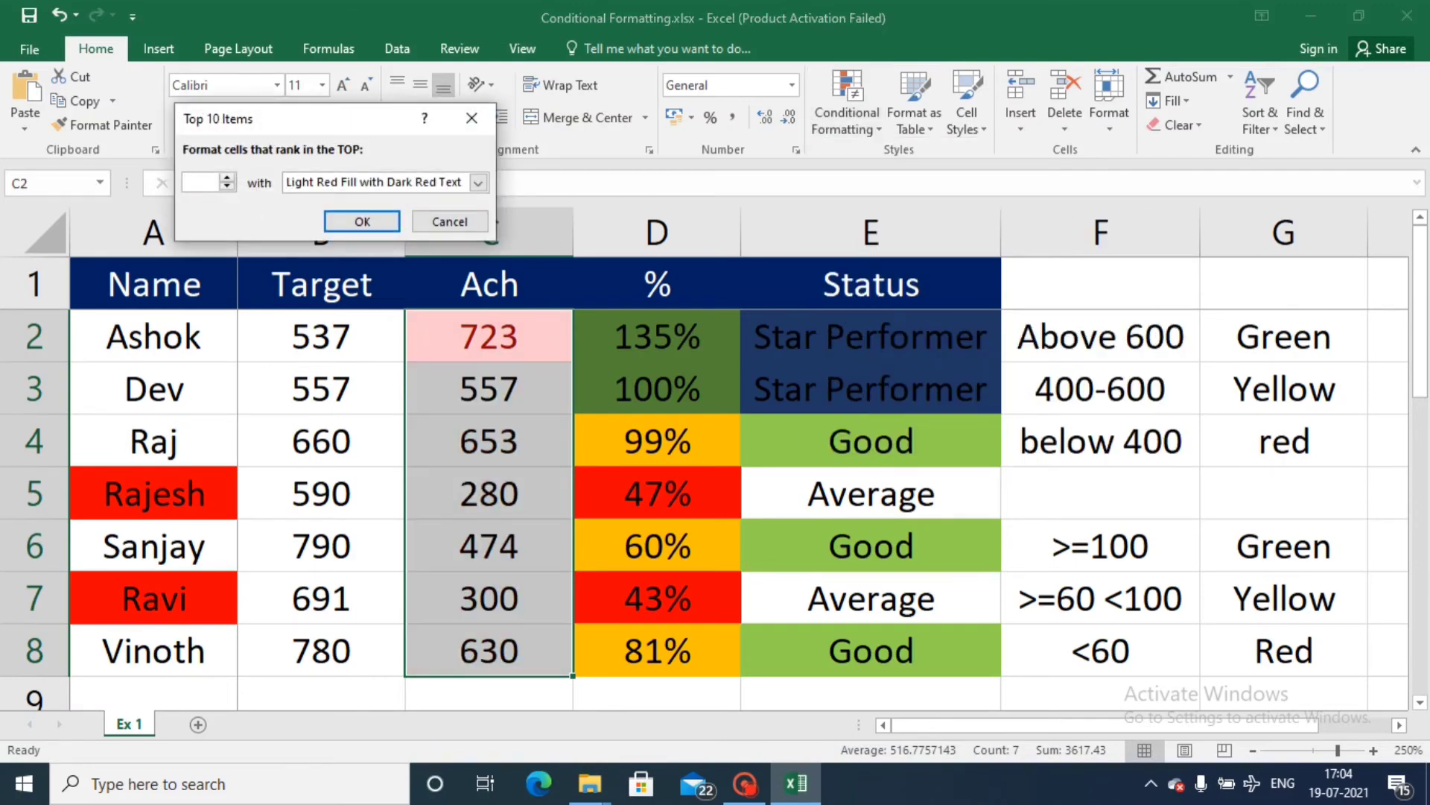
click(485, 181)
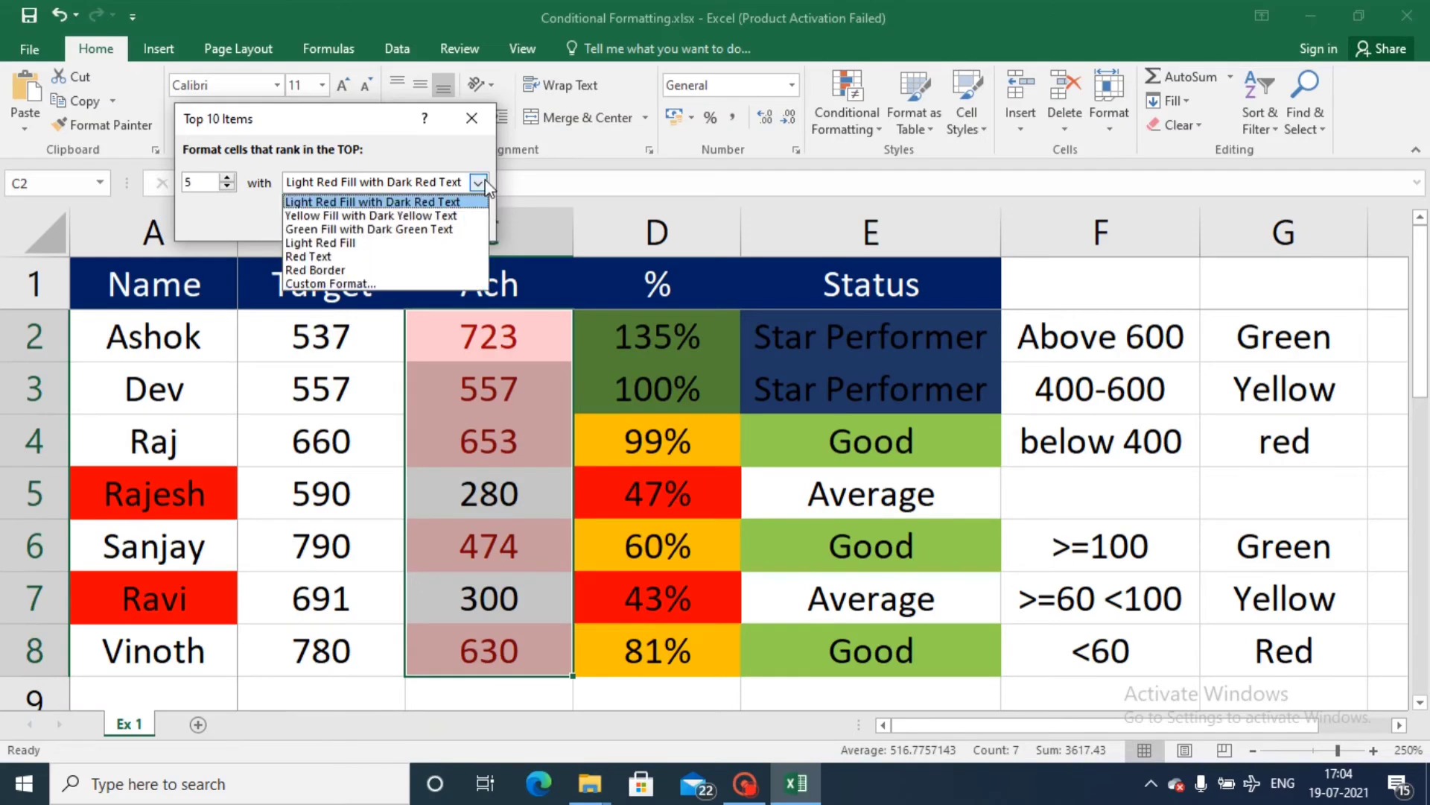
click(372, 228)
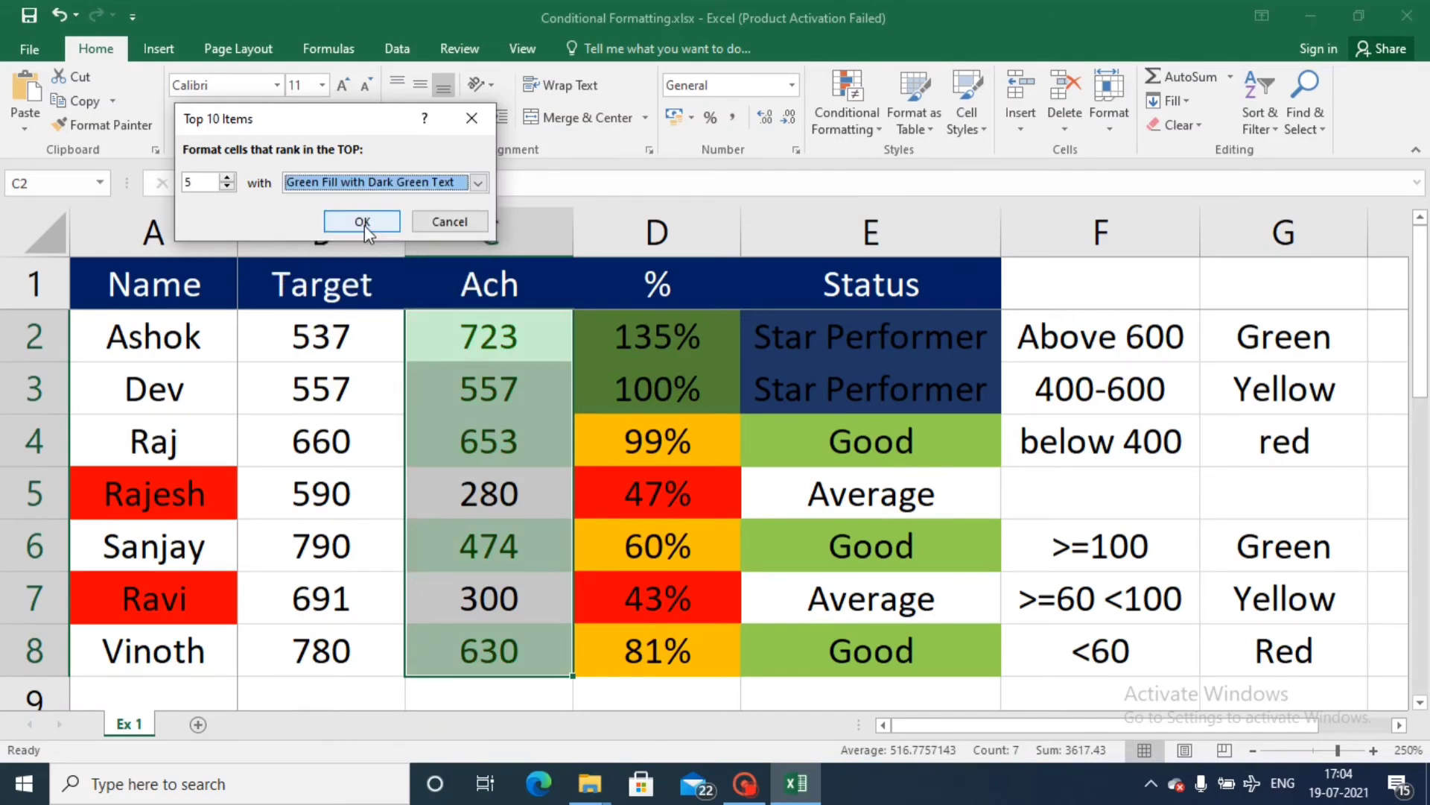
click(365, 225)
click(446, 343)
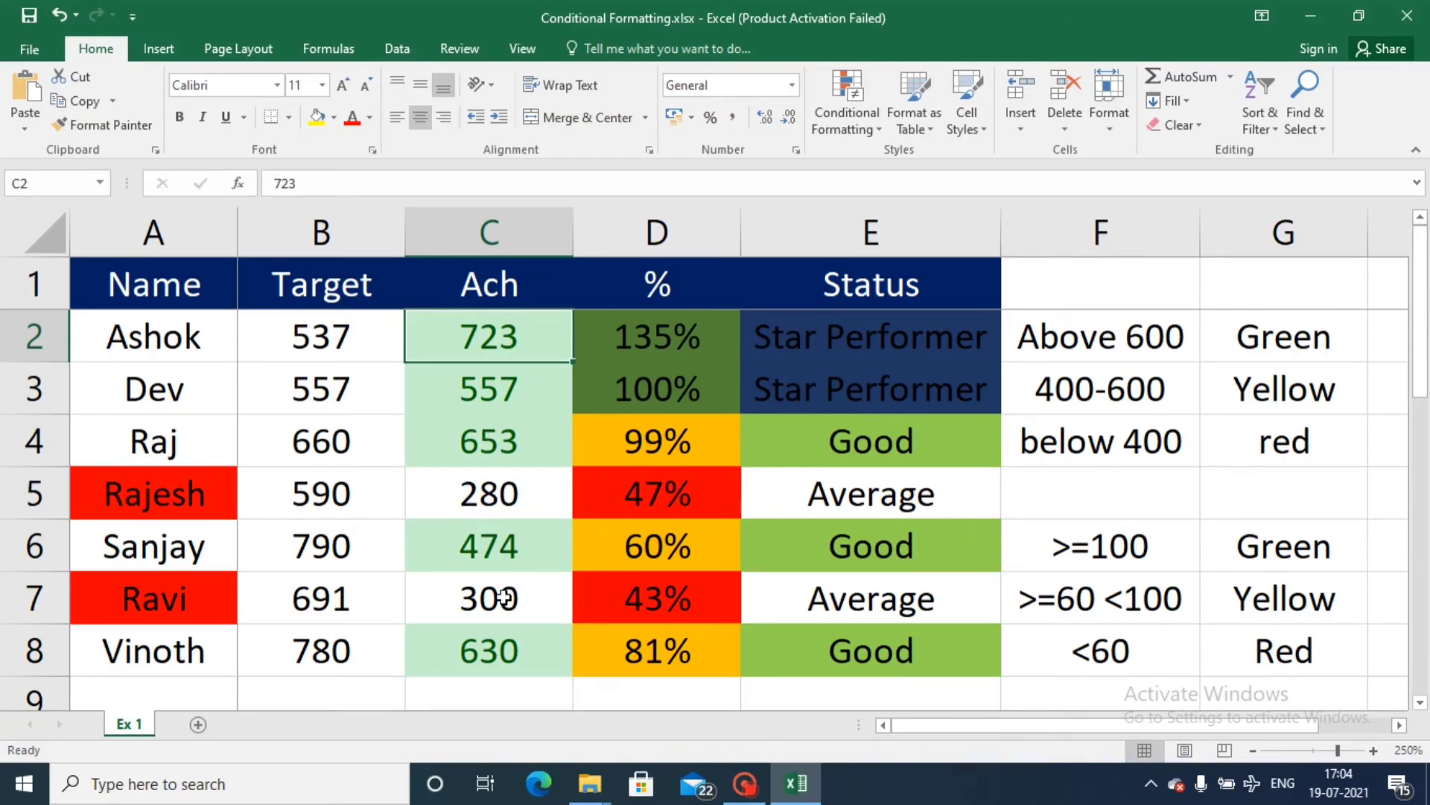
Step: Apply blue gradient data bars to the achievement cells C2:C8
drag(492, 357, 489, 649)
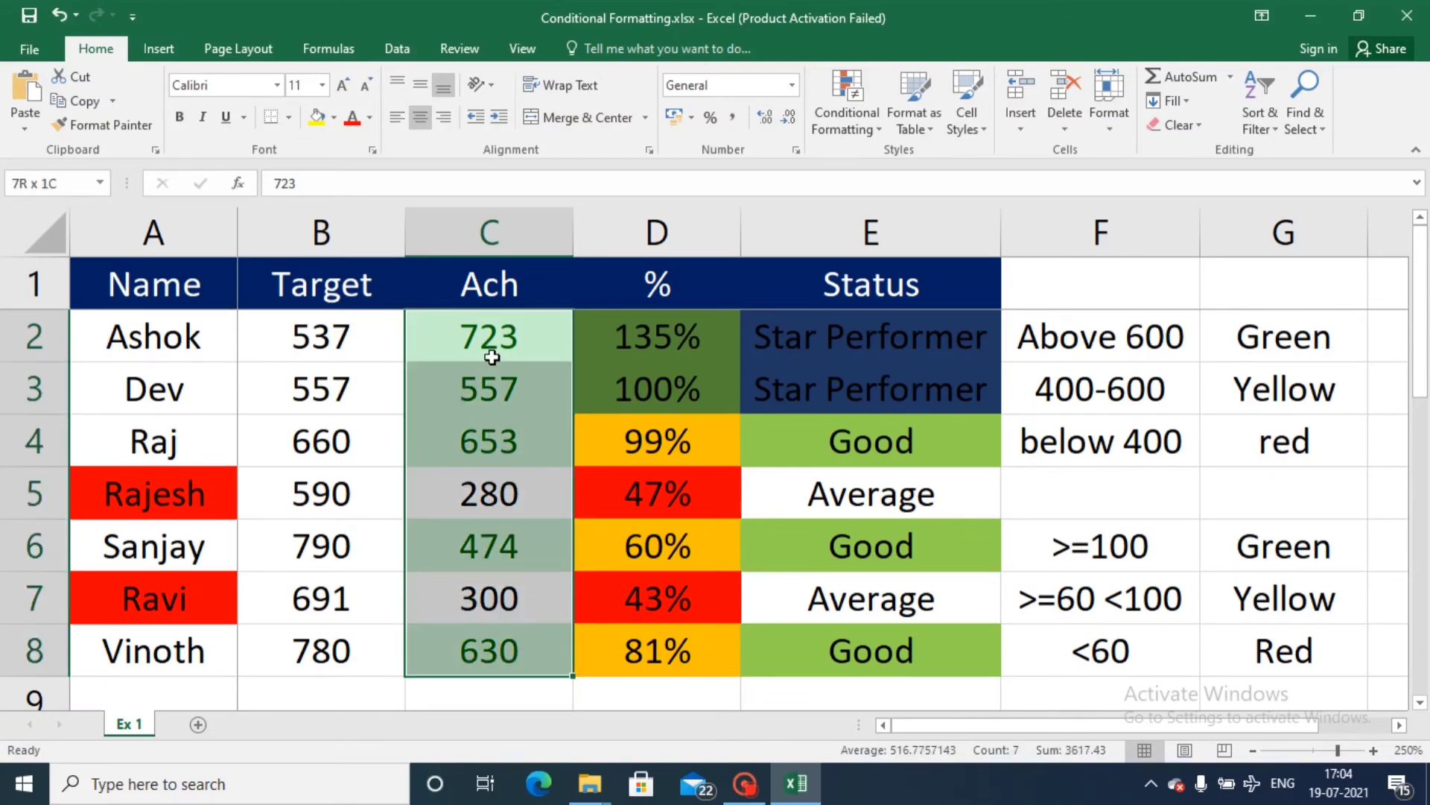
click(838, 130)
mouse_move(877, 255)
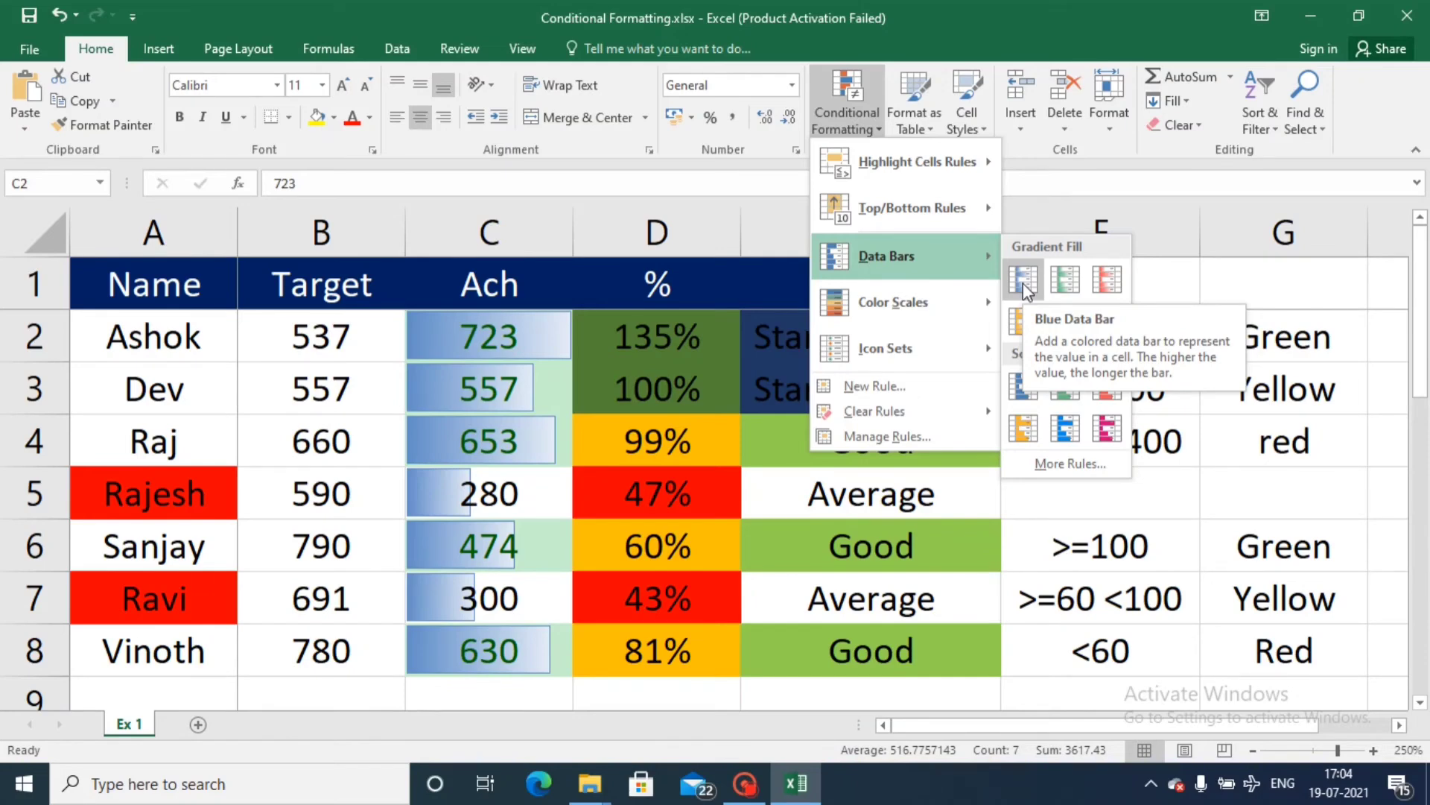
click(1022, 283)
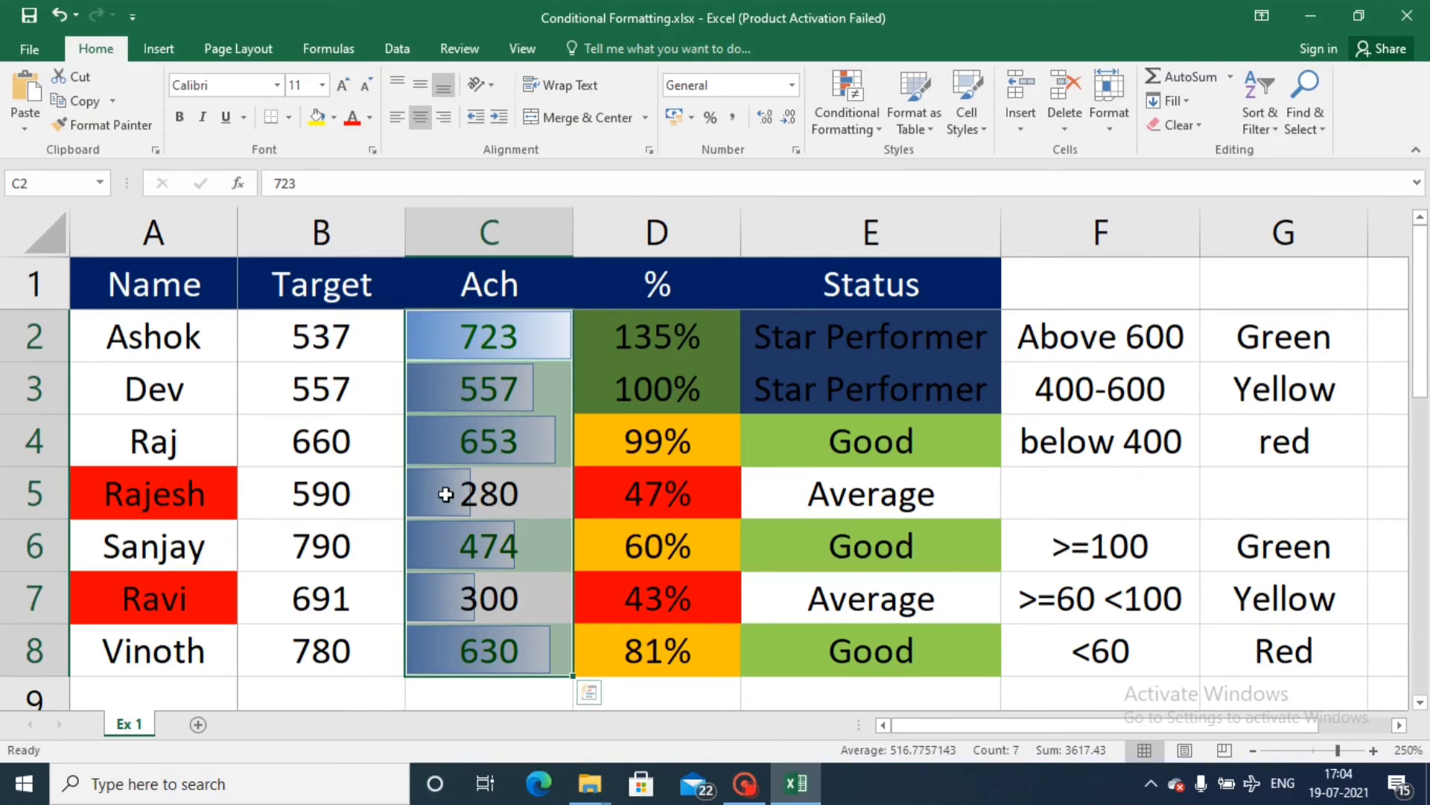
Step: Try an achievement value of 800 in C5 and undo the change
click(446, 494)
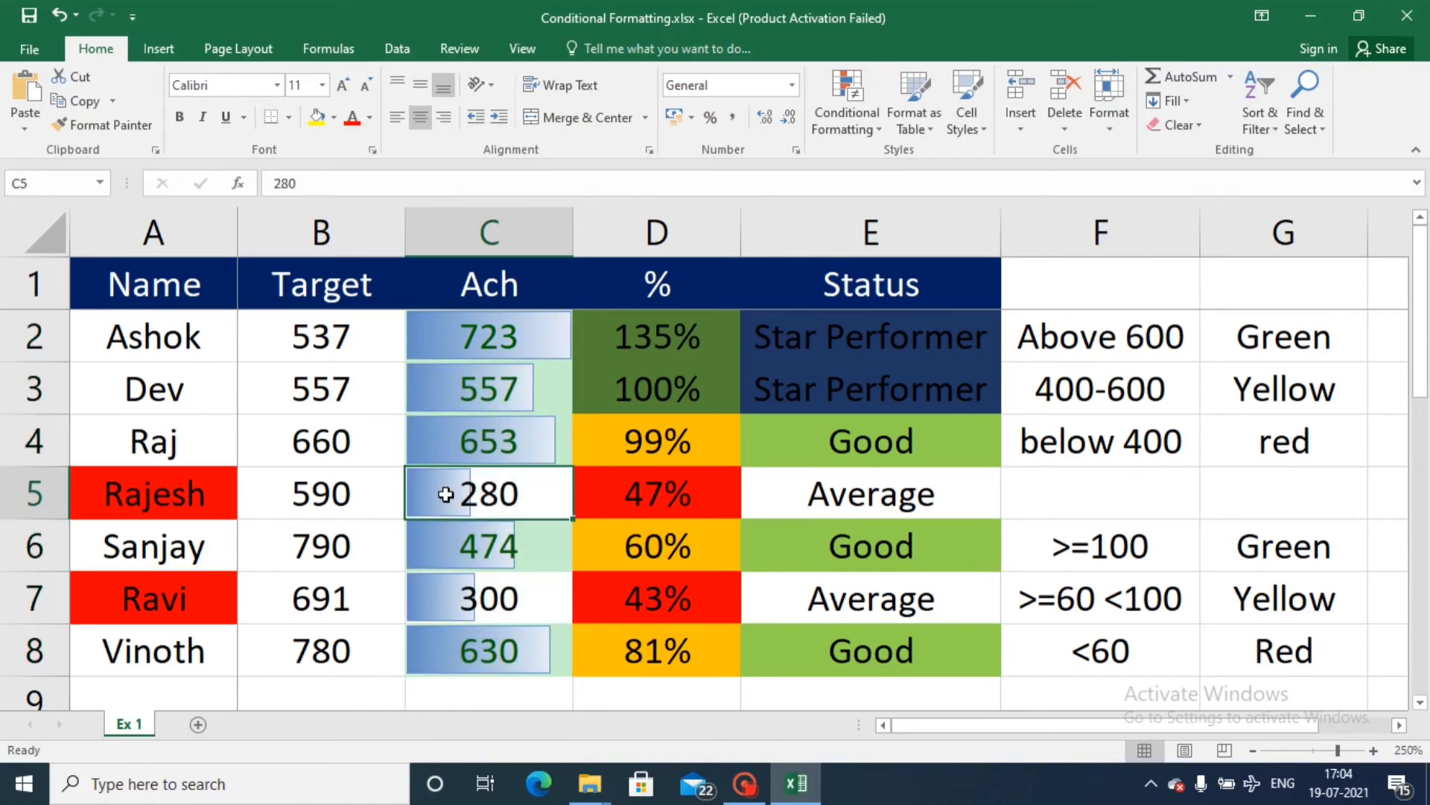
text(800)
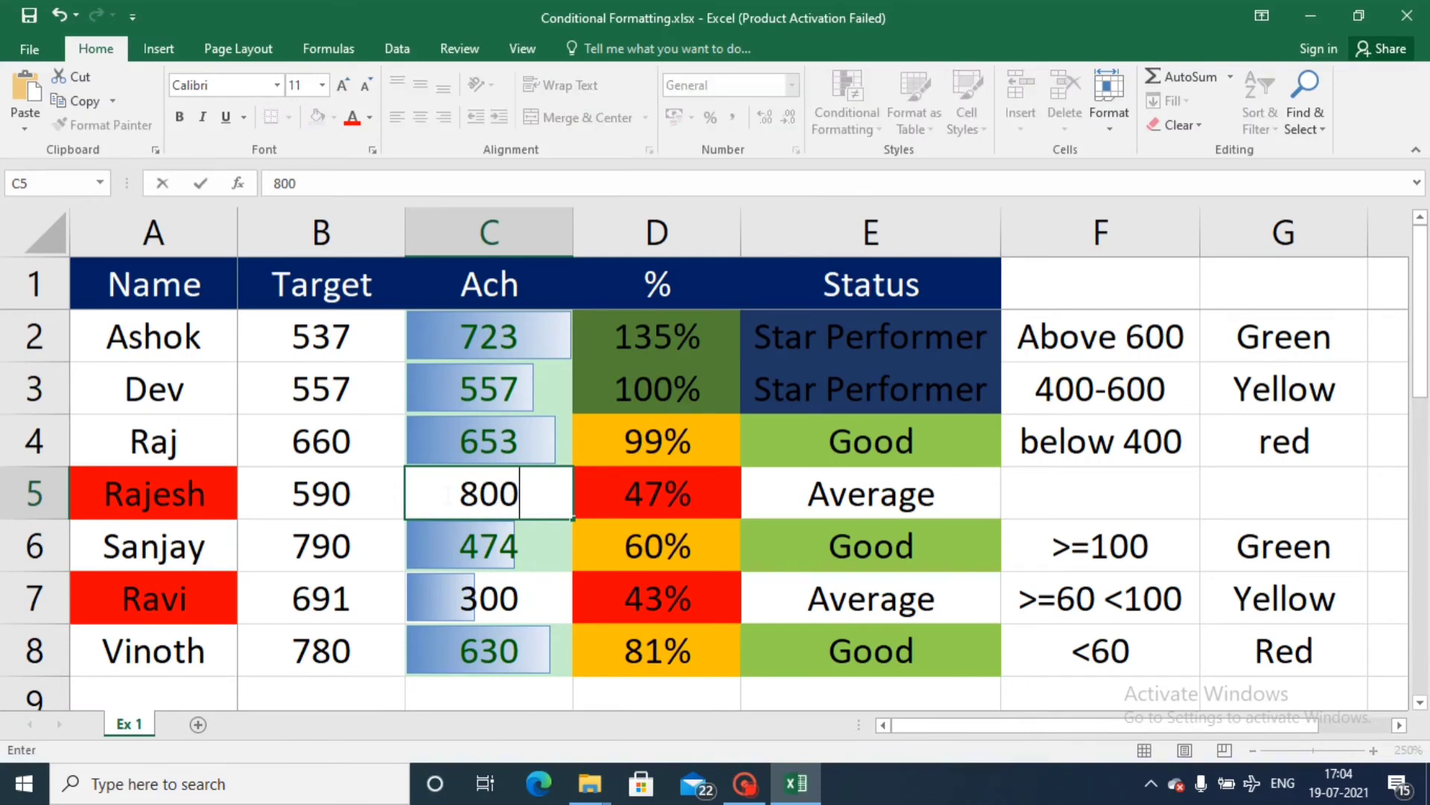
key(Return)
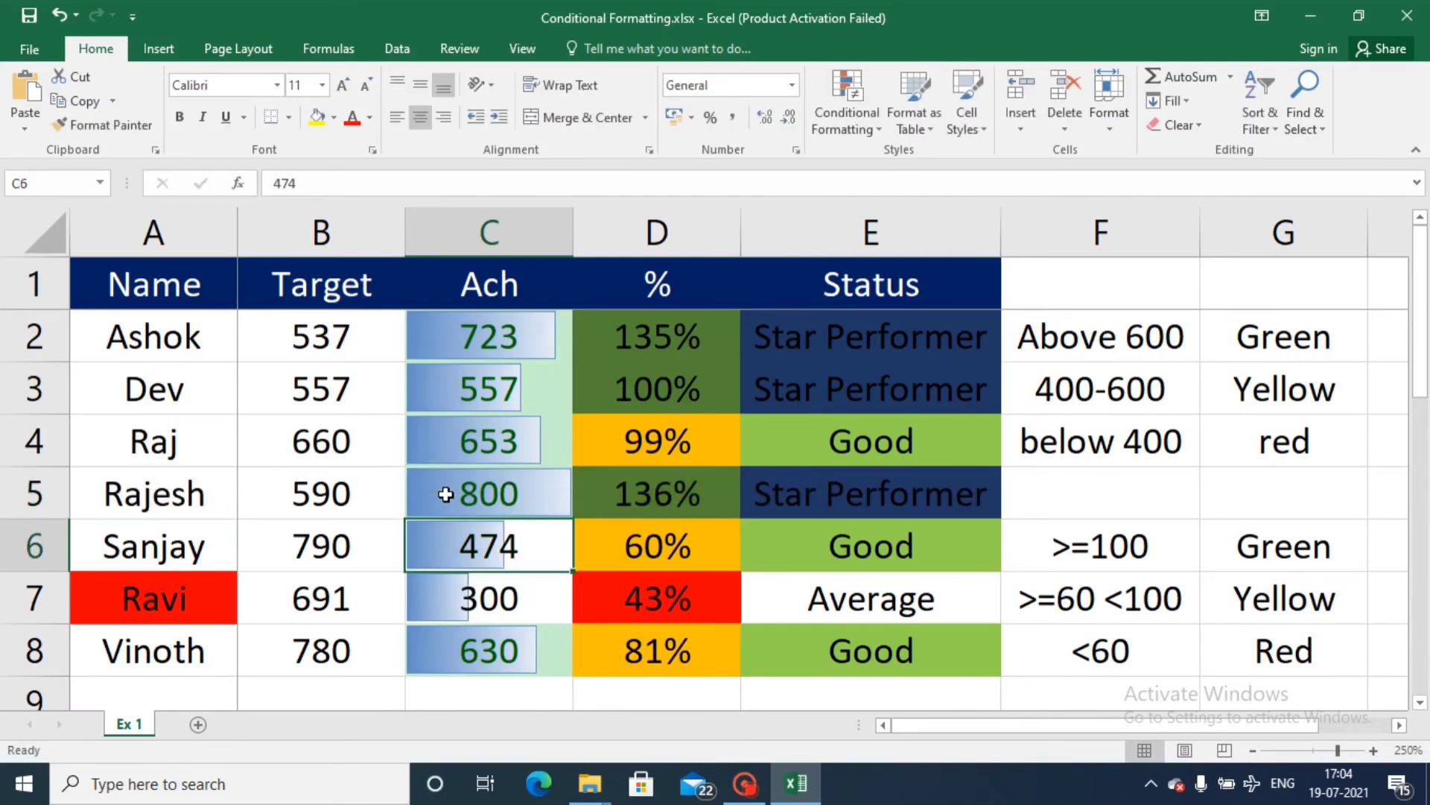
key(ctrl+z)
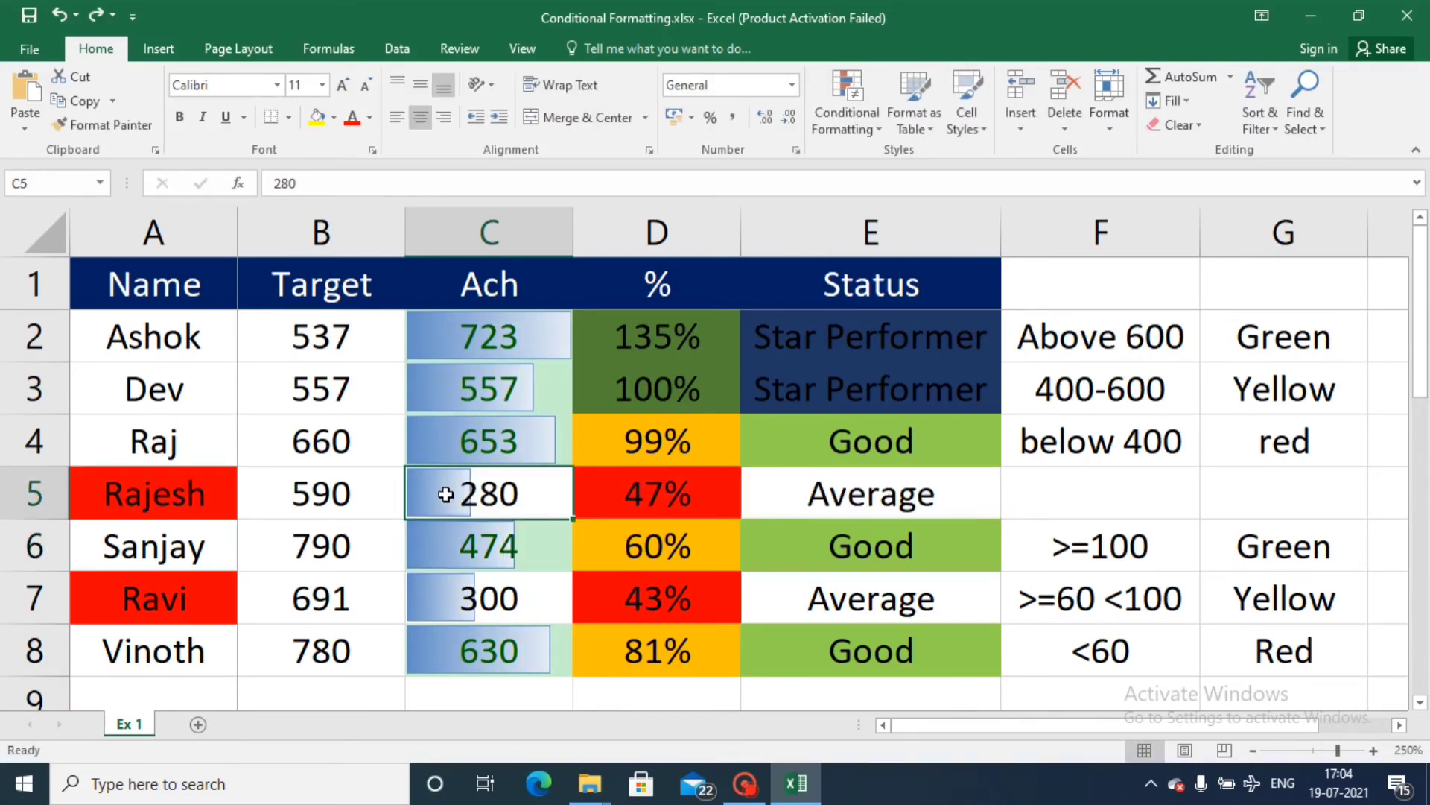
Step: Switch the data bars in the achievement cells C2:C8 to the orange solid fill
drag(553, 335, 522, 651)
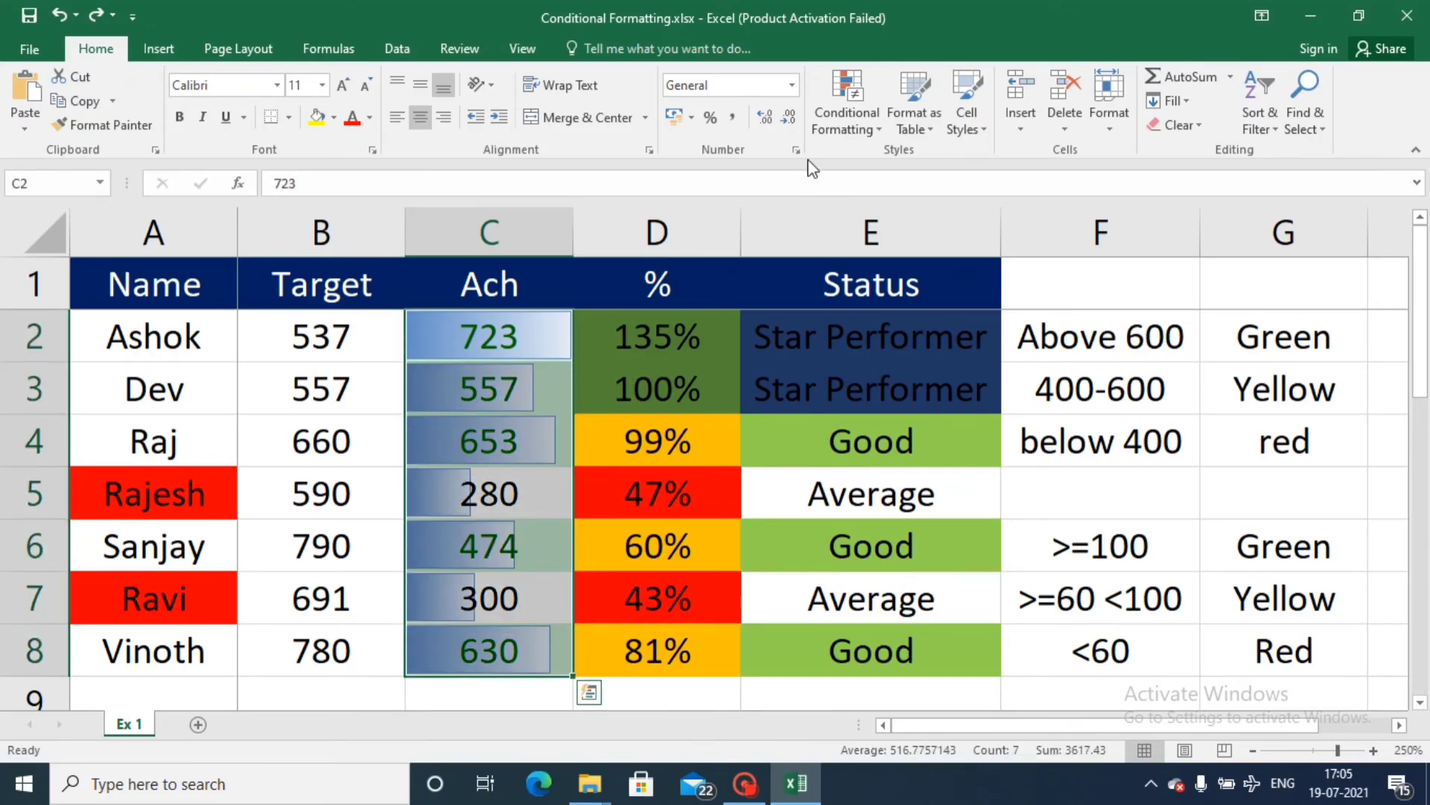
click(847, 117)
mouse_move(893, 280)
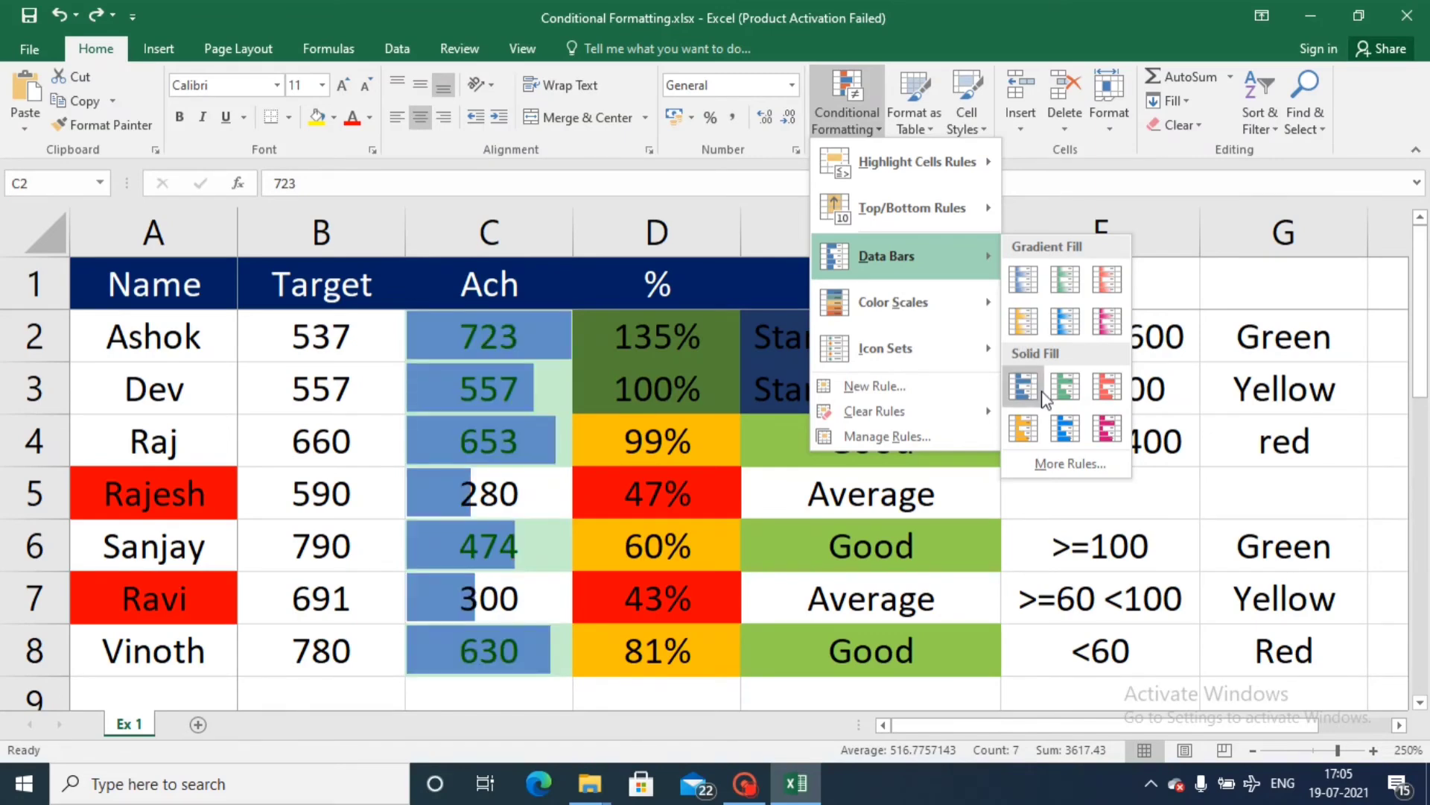
click(1023, 427)
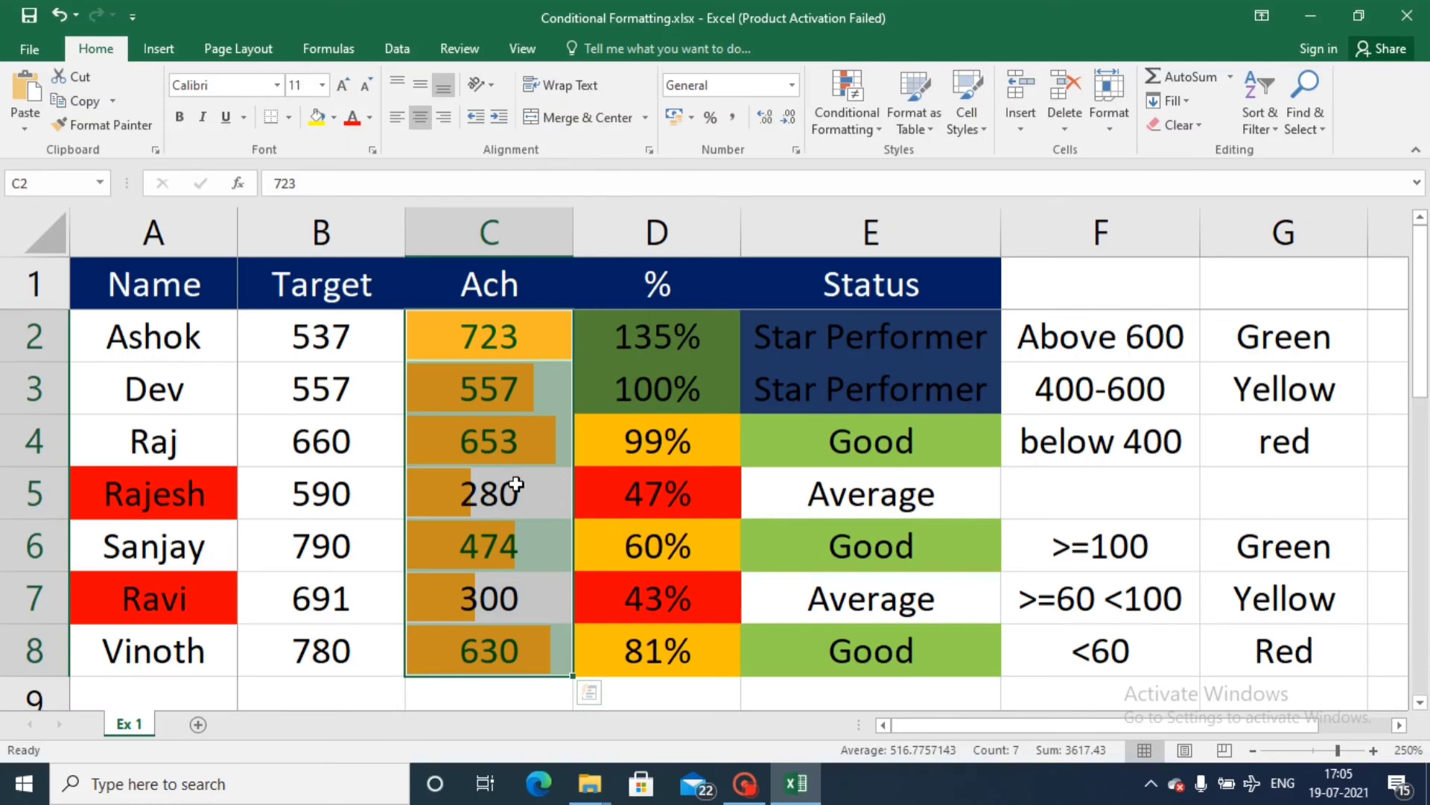
Step: Delete the data bar rule from the achievement cells C2:C8 in the rules manager
click(847, 104)
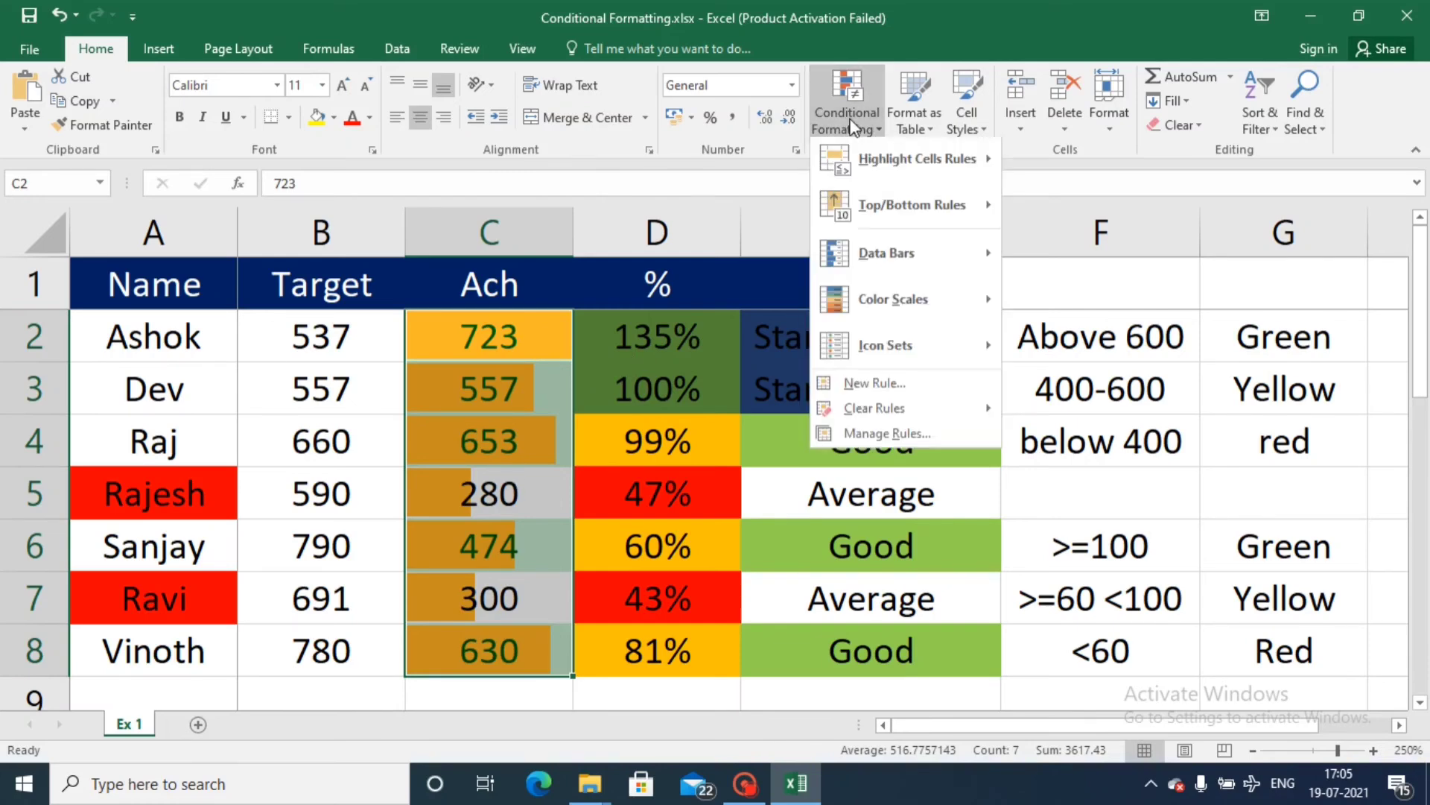
click(882, 434)
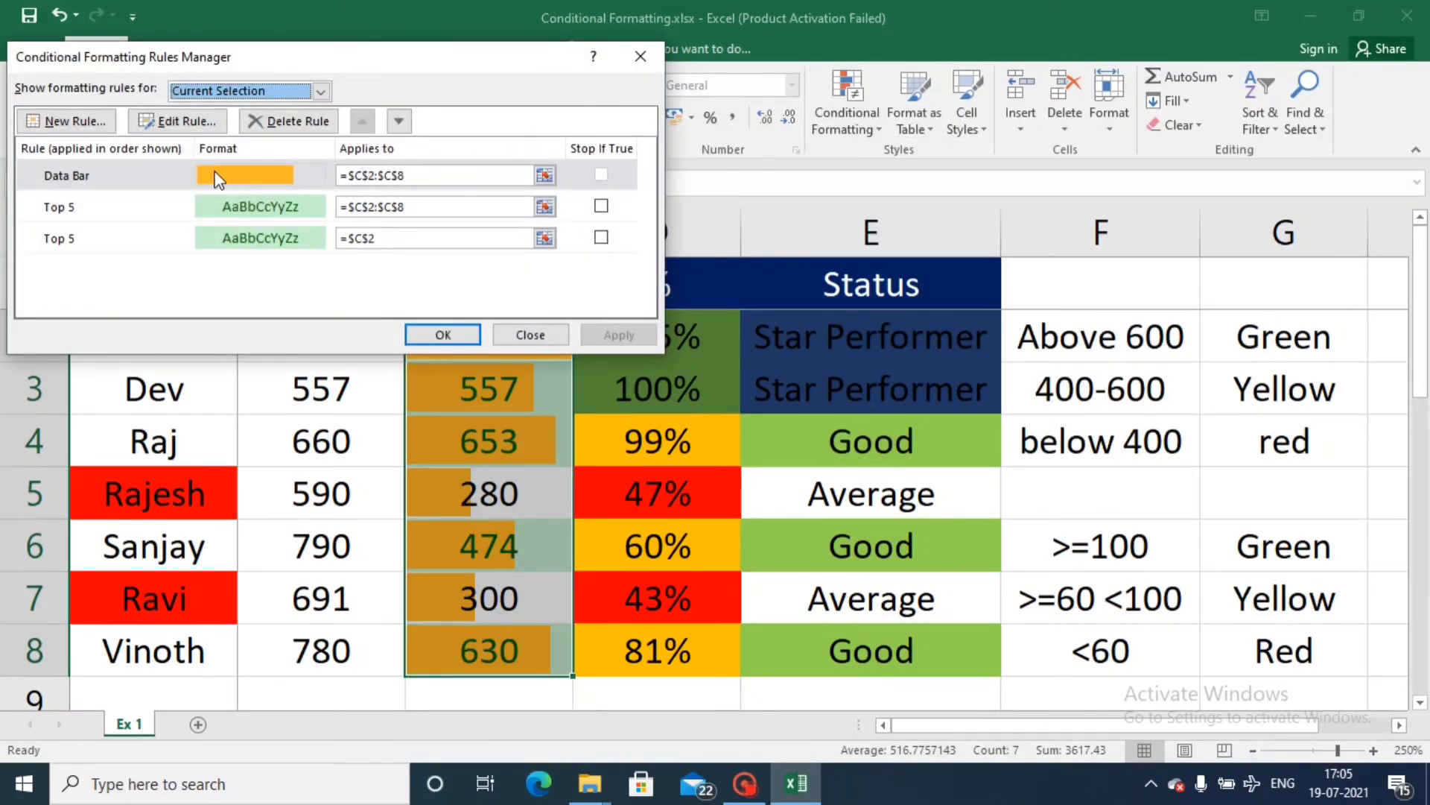
click(138, 177)
click(277, 127)
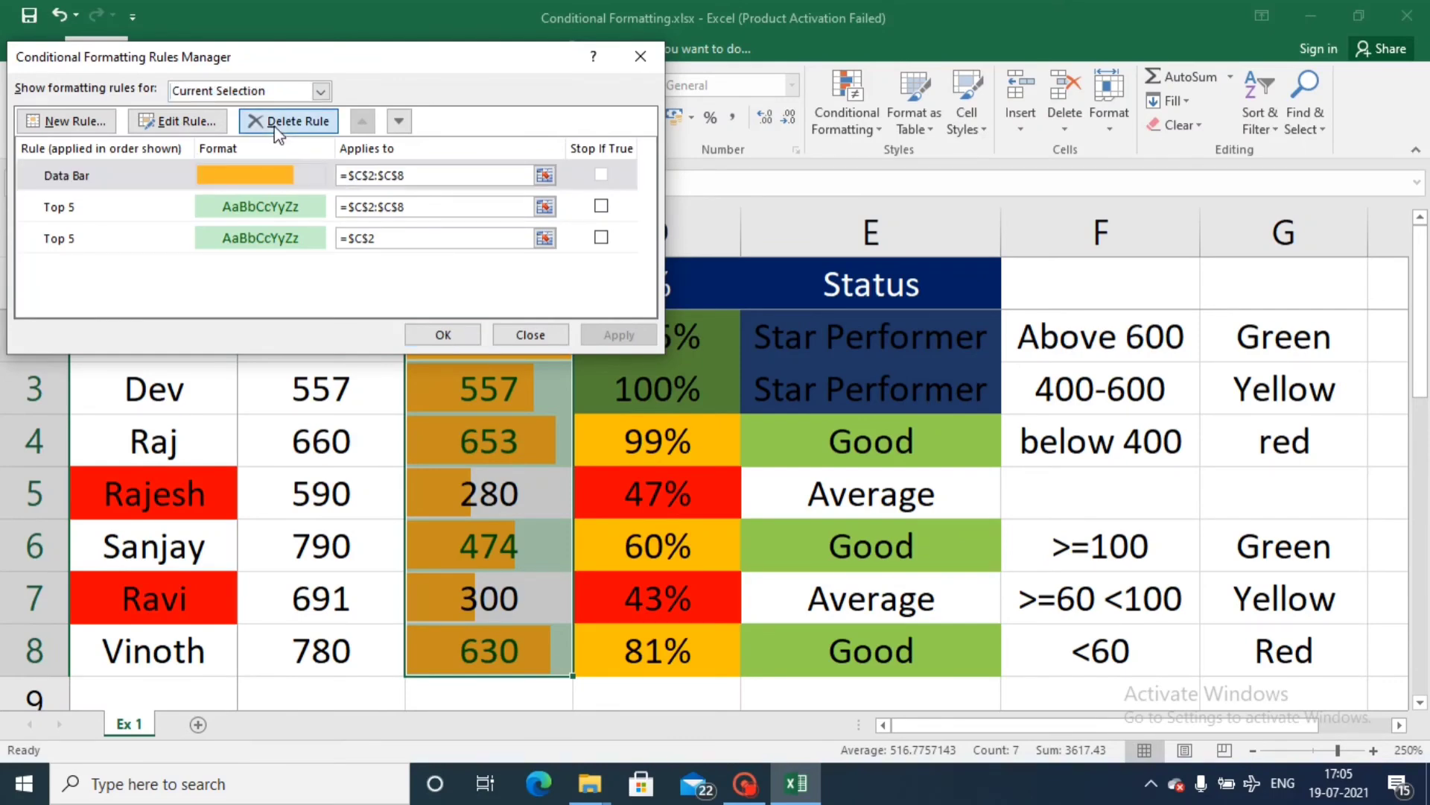
click(443, 337)
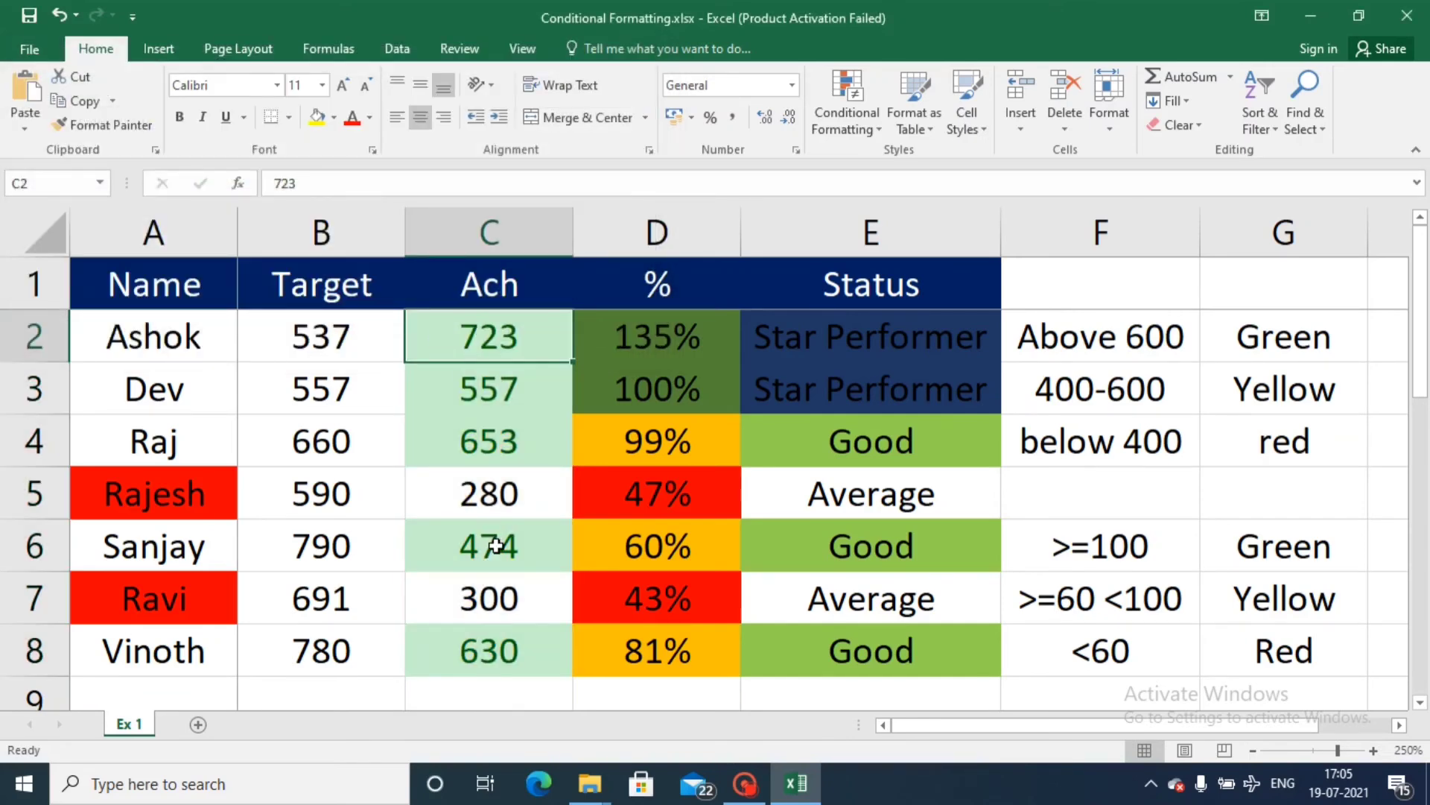
Step: Apply a green-yellow-red colour scale to the target cells B2:B8, with green for the highest values
click(318, 328)
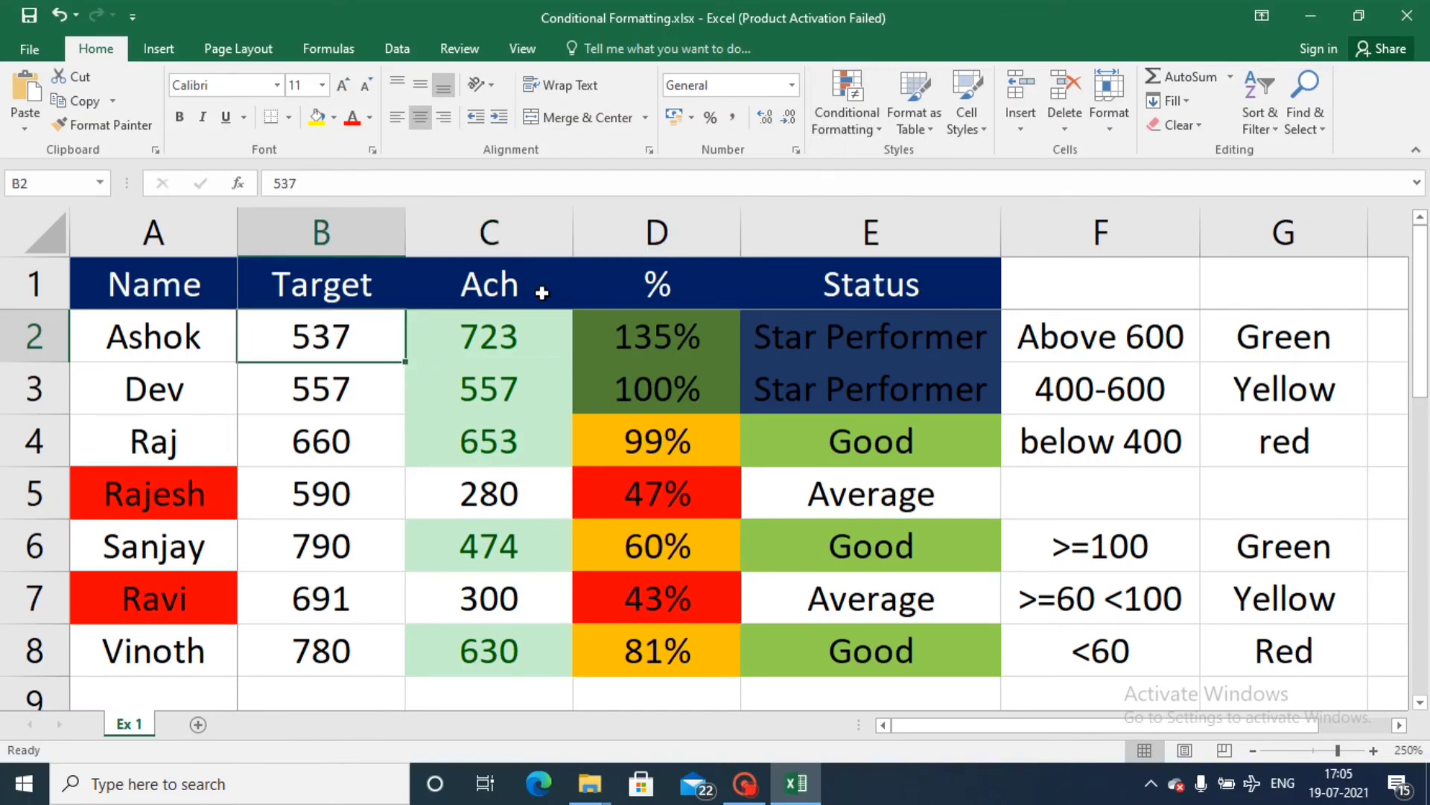
key(shift+Down)
key(shift+Down)
key(shift+Down)
key(shift+Down)
key(shift+Down)
key(shift+Down)
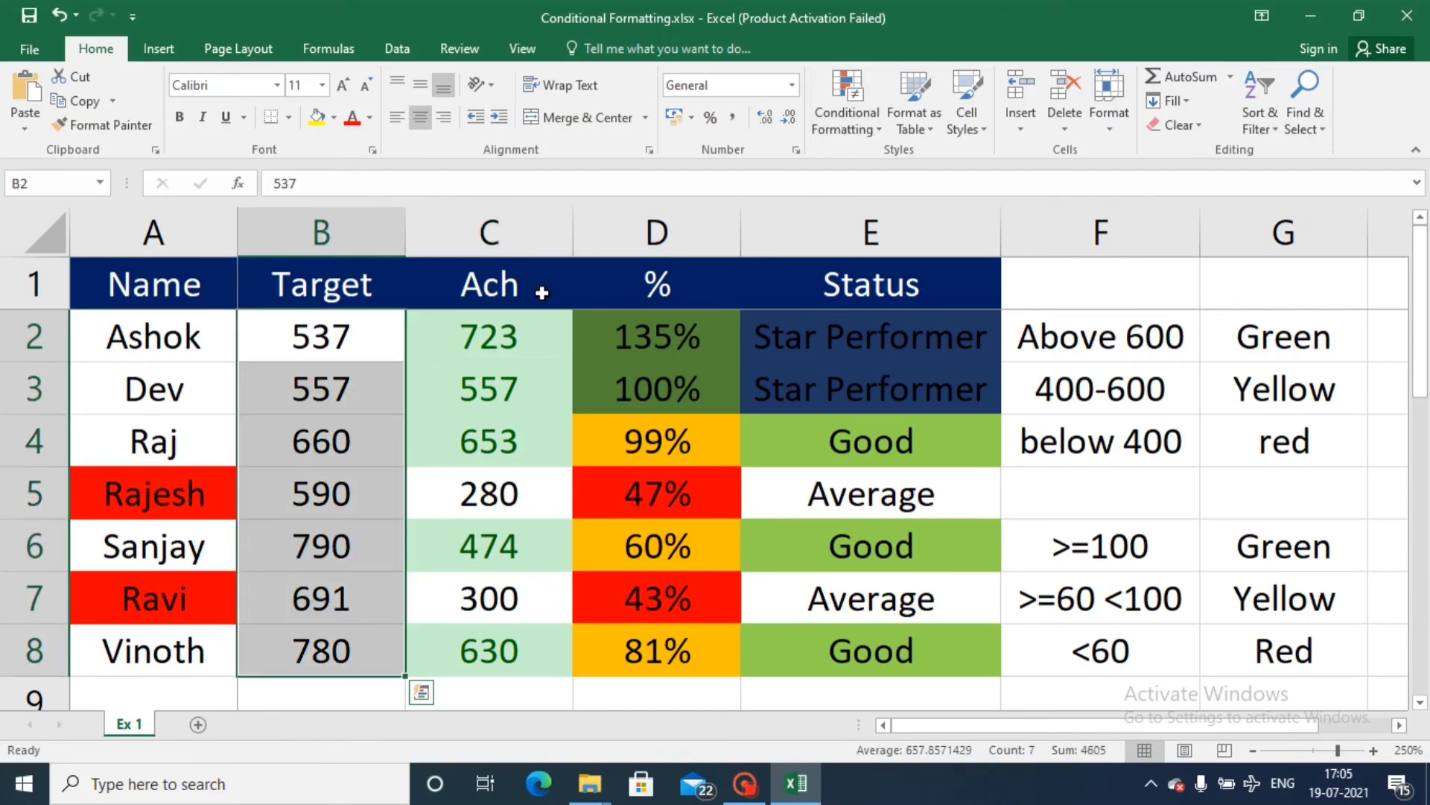
click(857, 113)
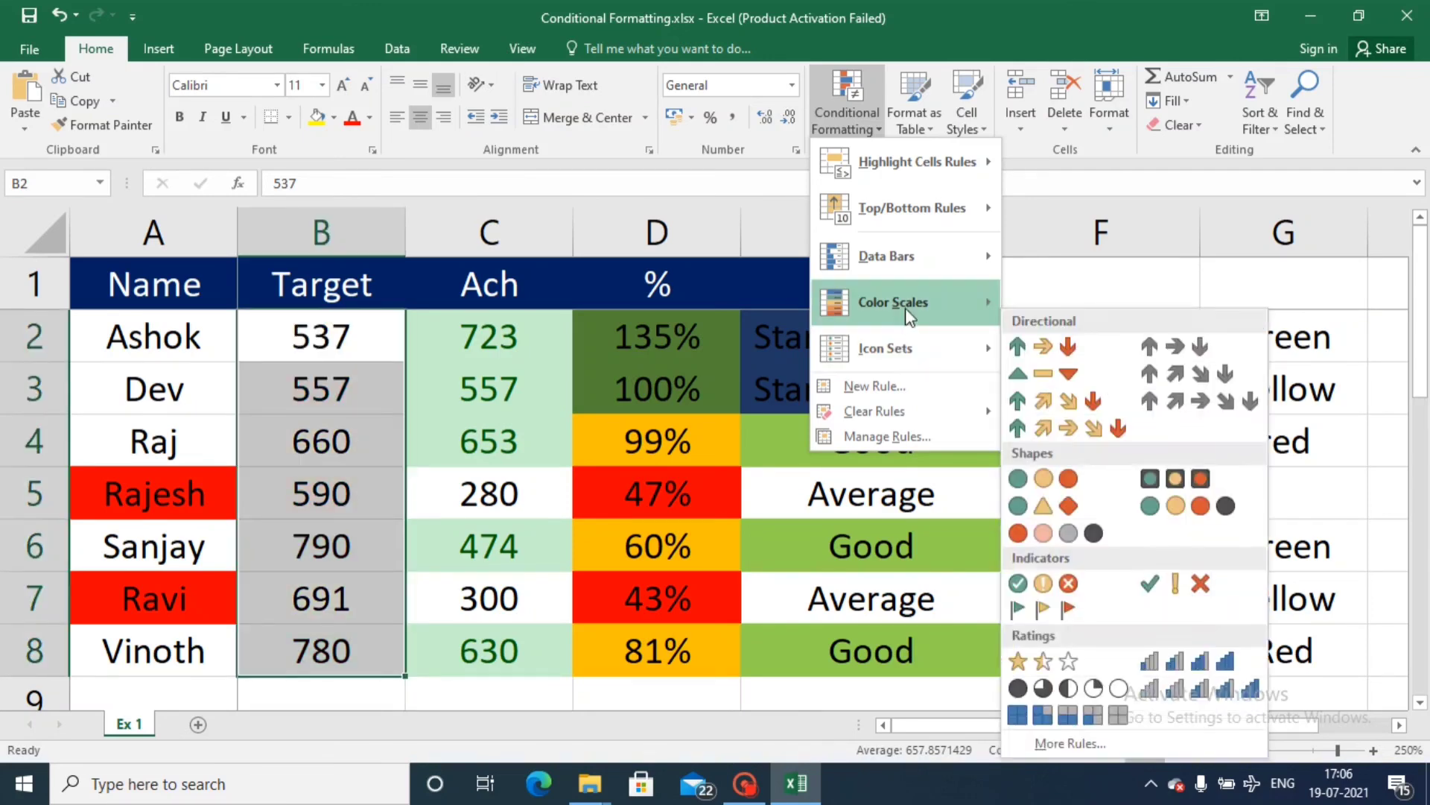
click(1019, 306)
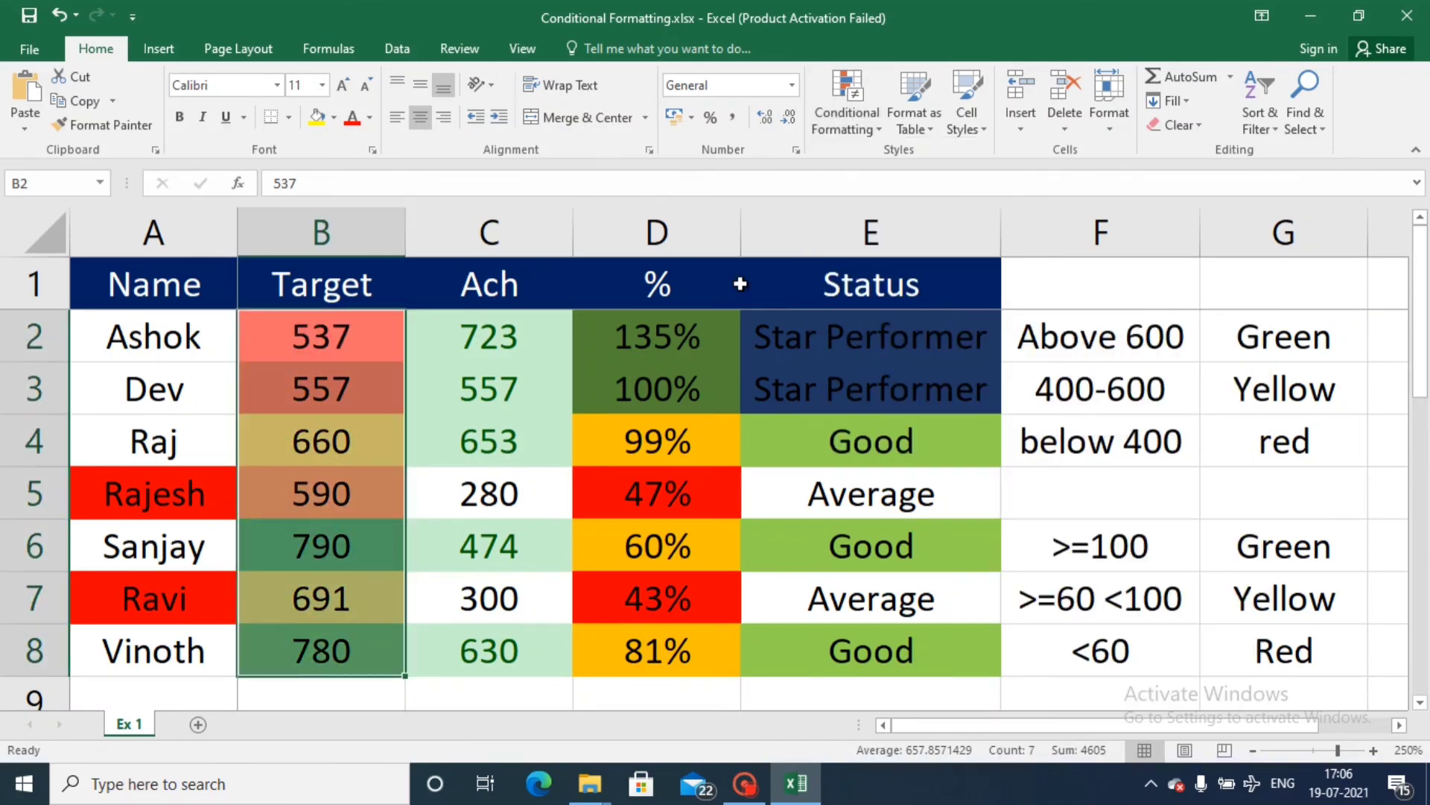
Step: Examine the custom icon set rule settings for the achievement cells C2:C8 without adding a rule
click(537, 330)
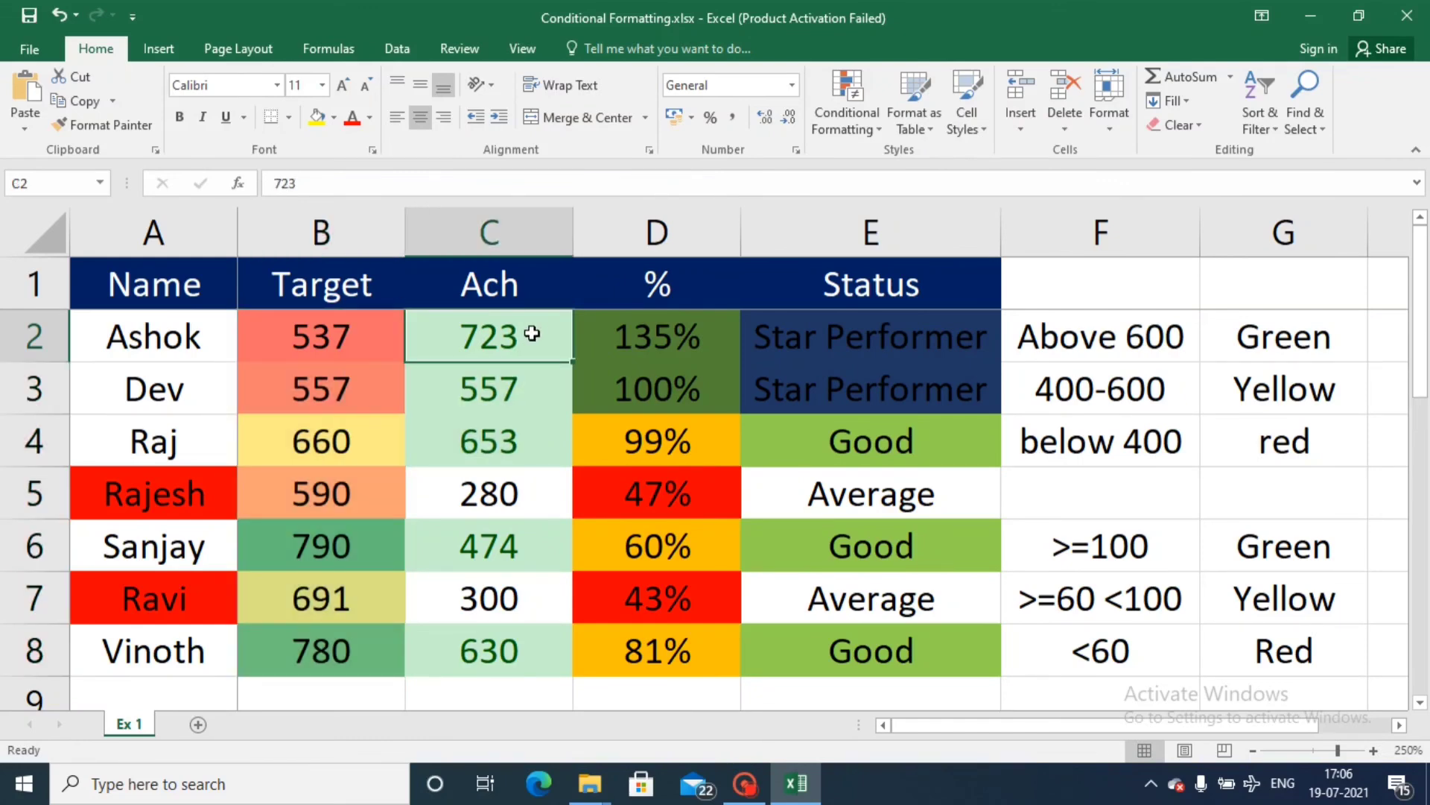
key(shift+Down)
key(shift+Down)
key(shift+Down)
key(shift+Down)
key(shift+Down)
key(shift+Down)
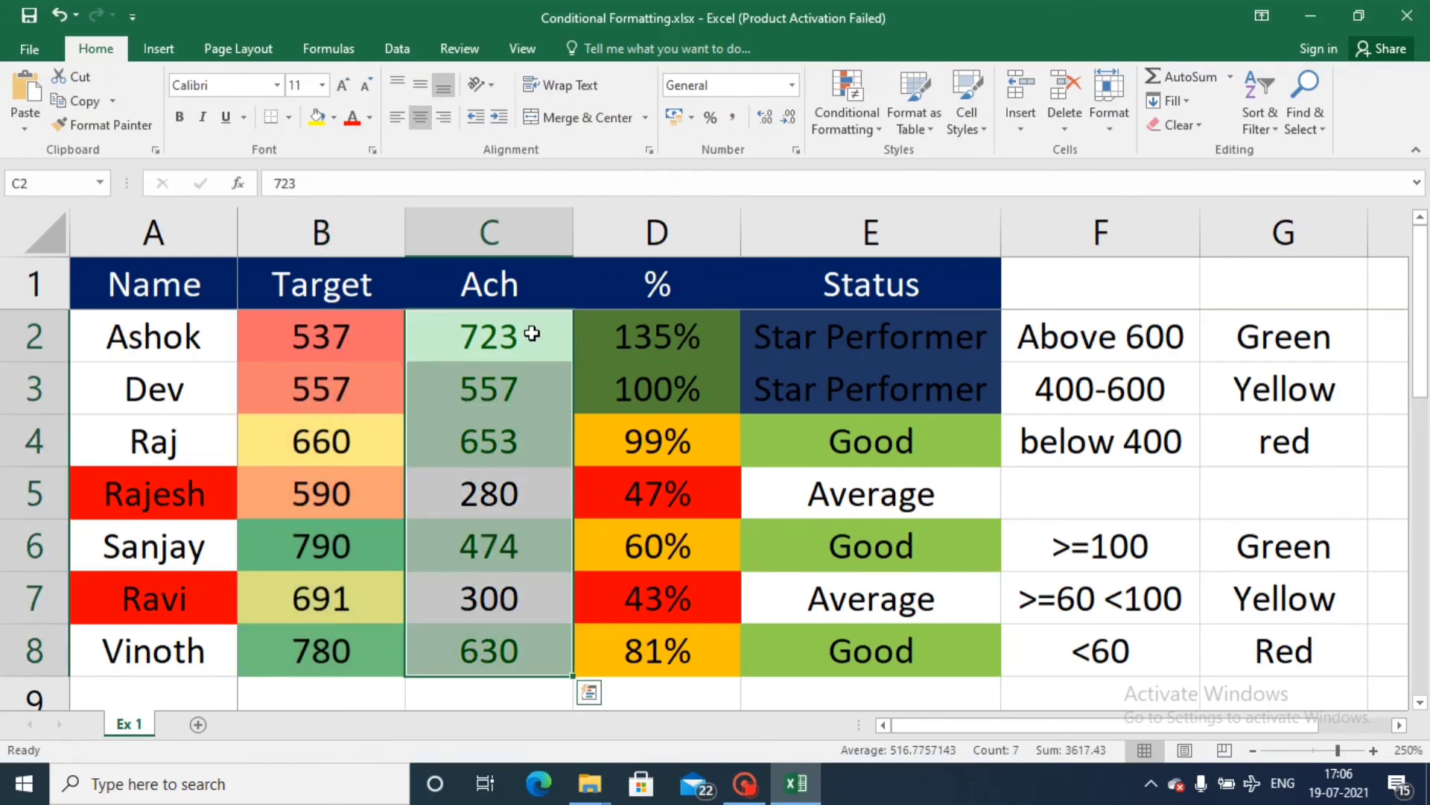
click(851, 126)
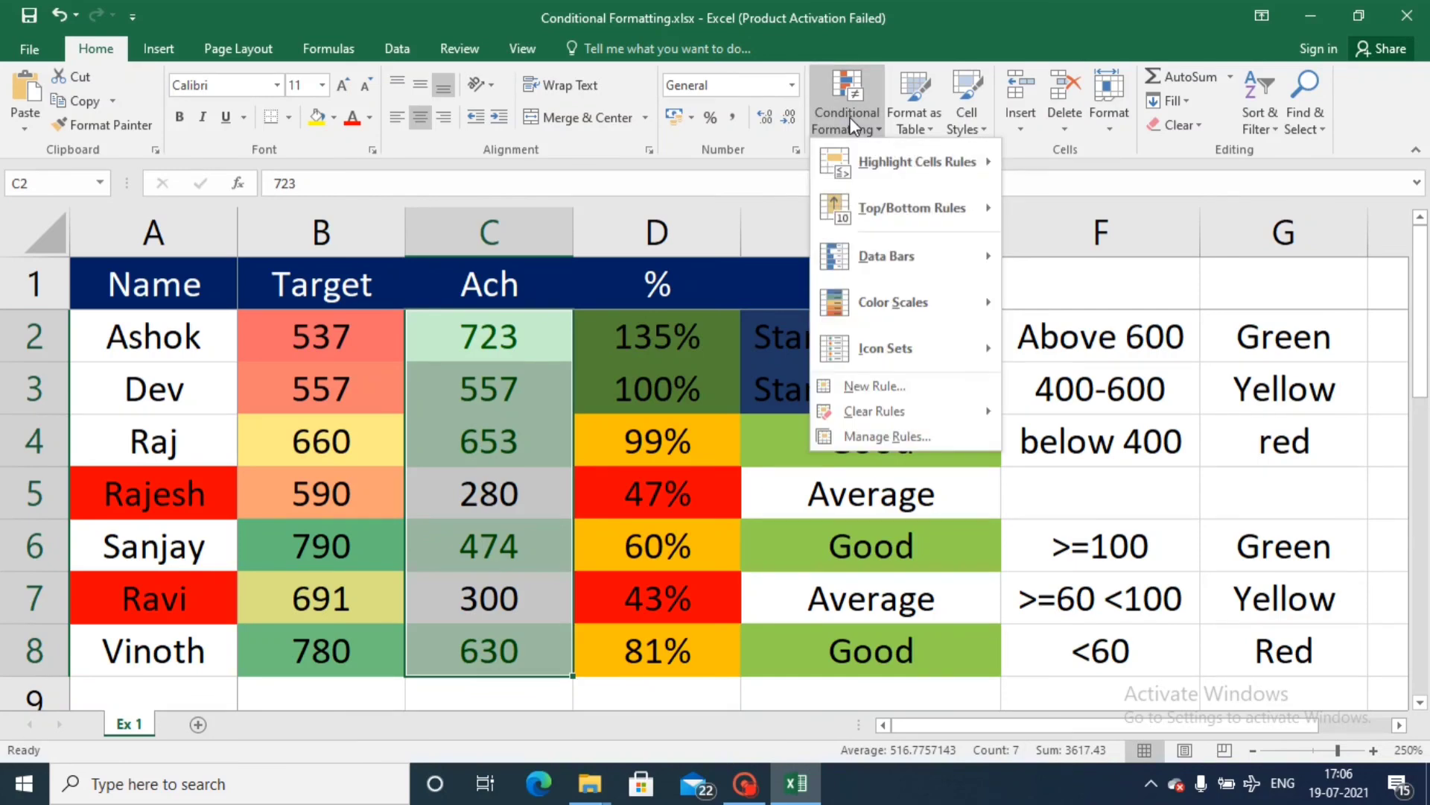
mouse_move(892, 365)
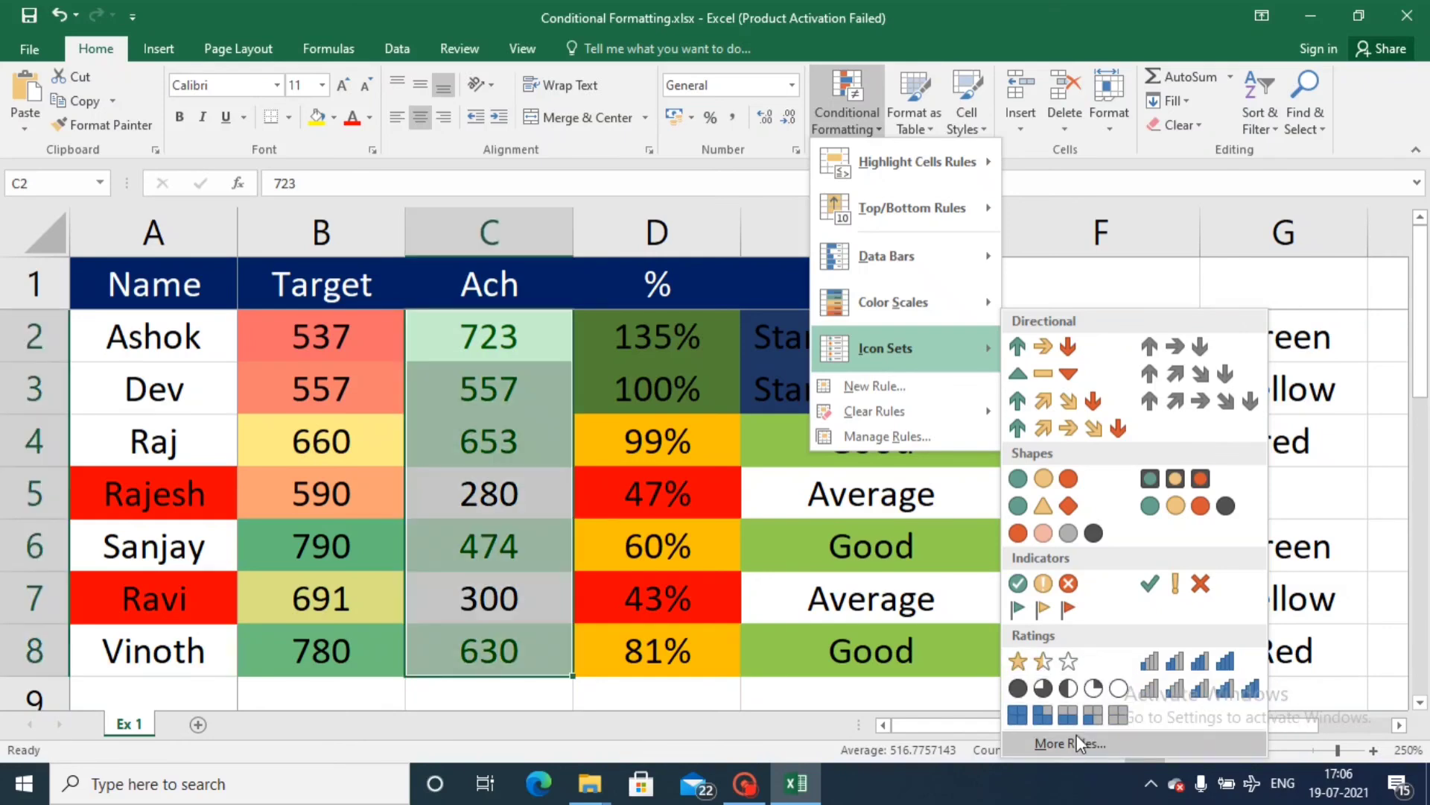
click(1076, 740)
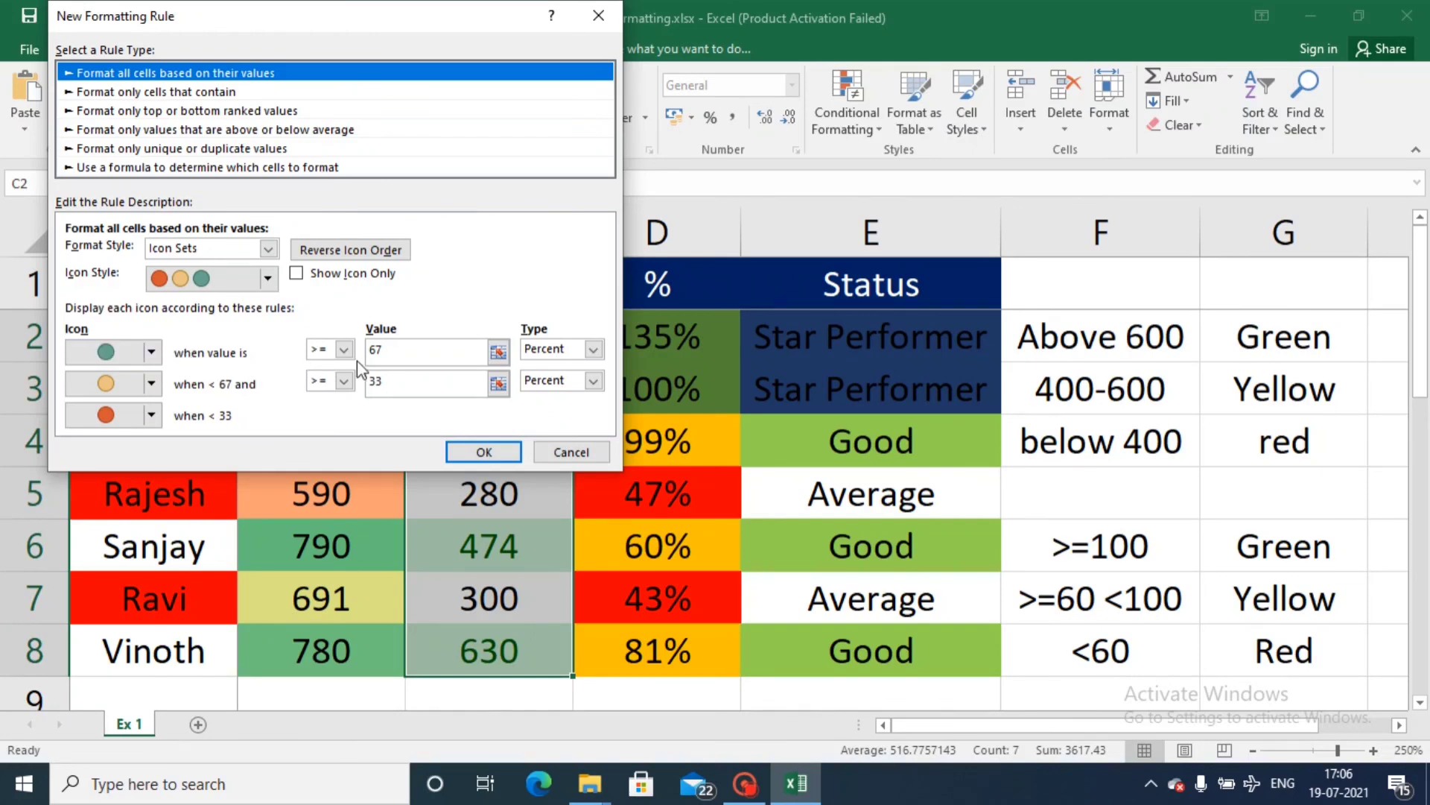
click(571, 453)
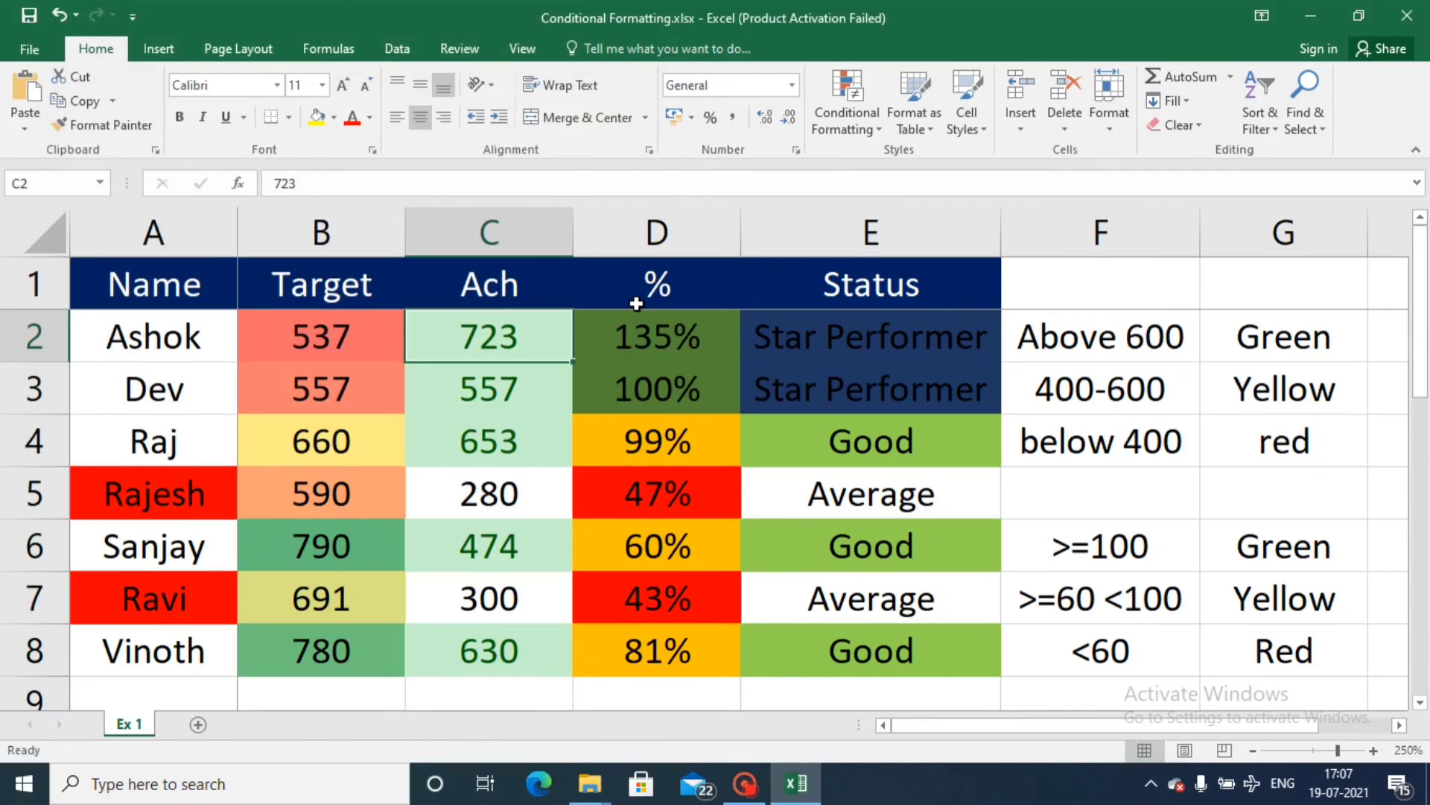